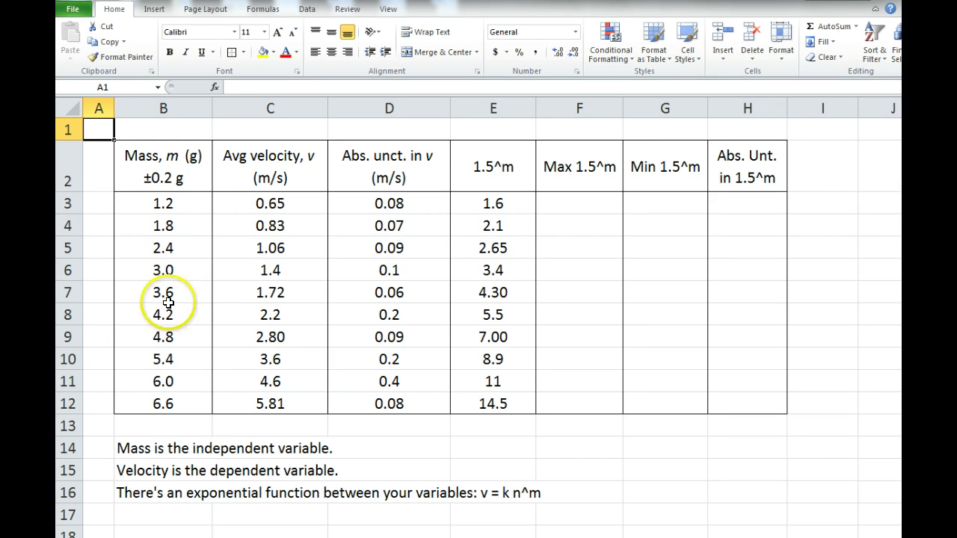
Examine the mass column from its header with the ±0.2 g uncertainty through the values in B3:B12.
drag(164, 159, 171, 404)
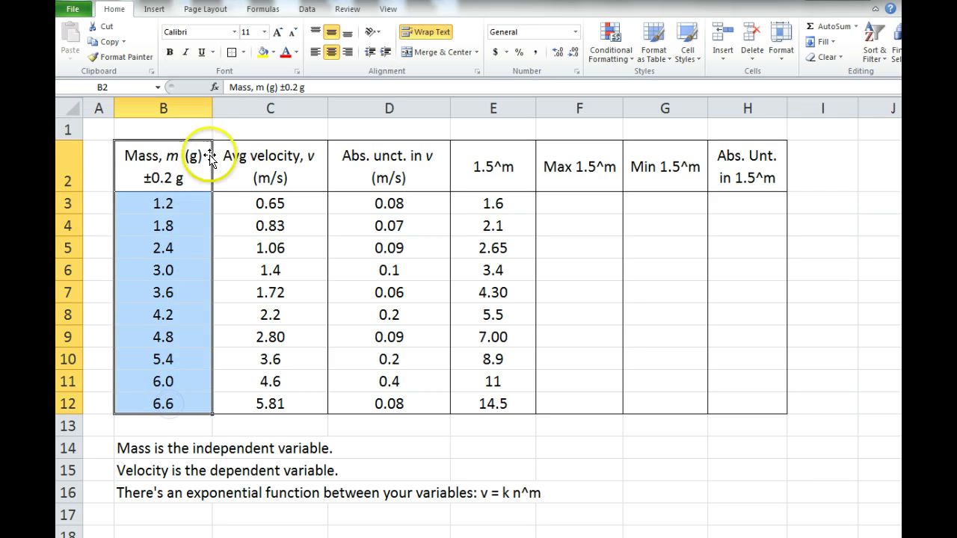
click(177, 184)
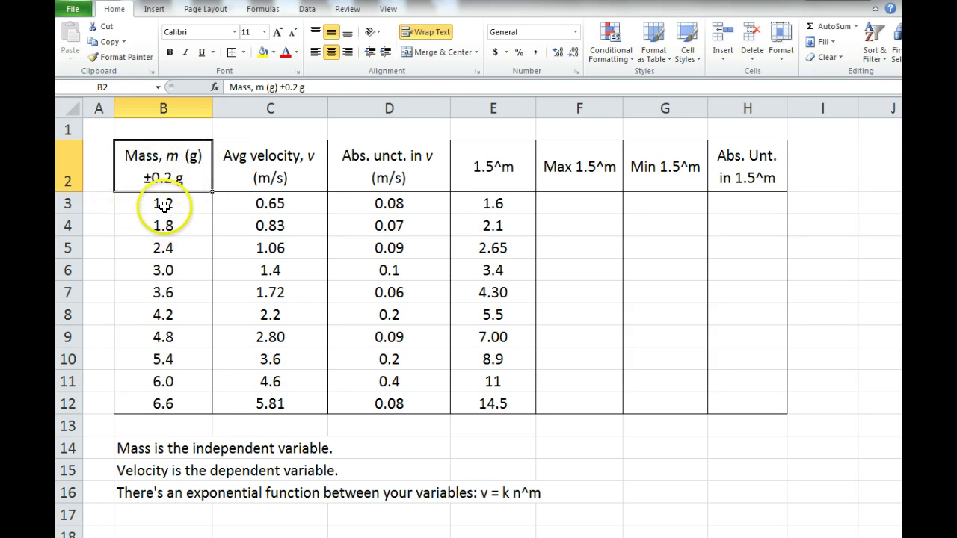
drag(165, 204, 165, 403)
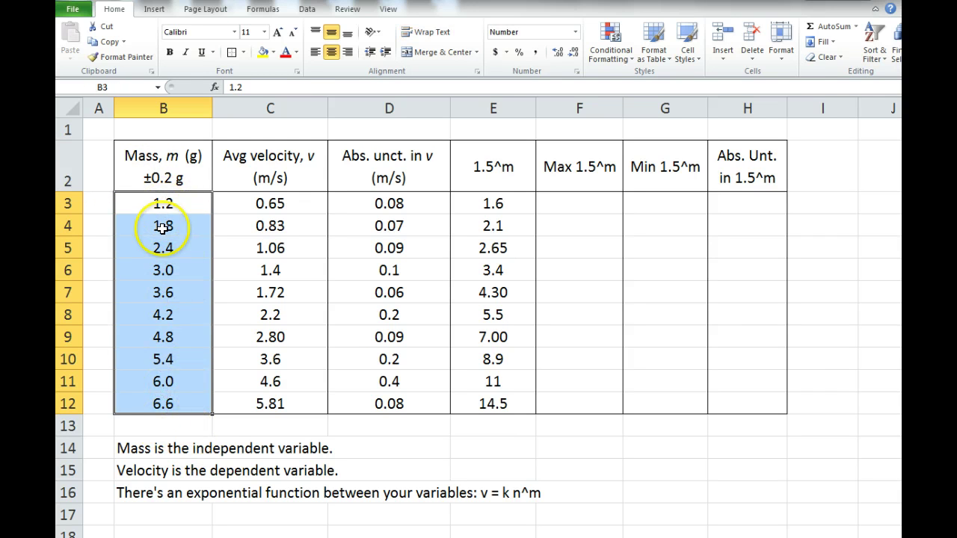
drag(180, 207, 179, 226)
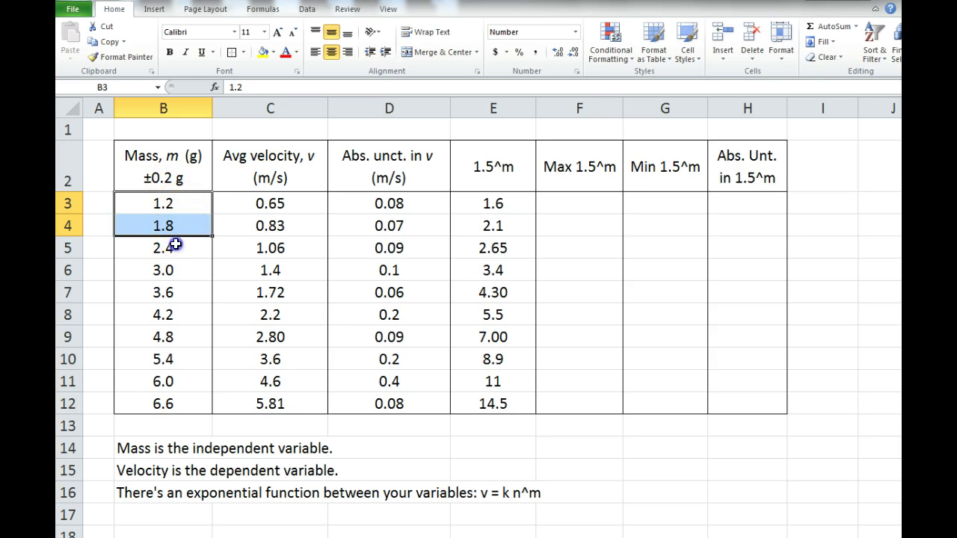
click(174, 246)
drag(175, 247, 183, 383)
click(183, 385)
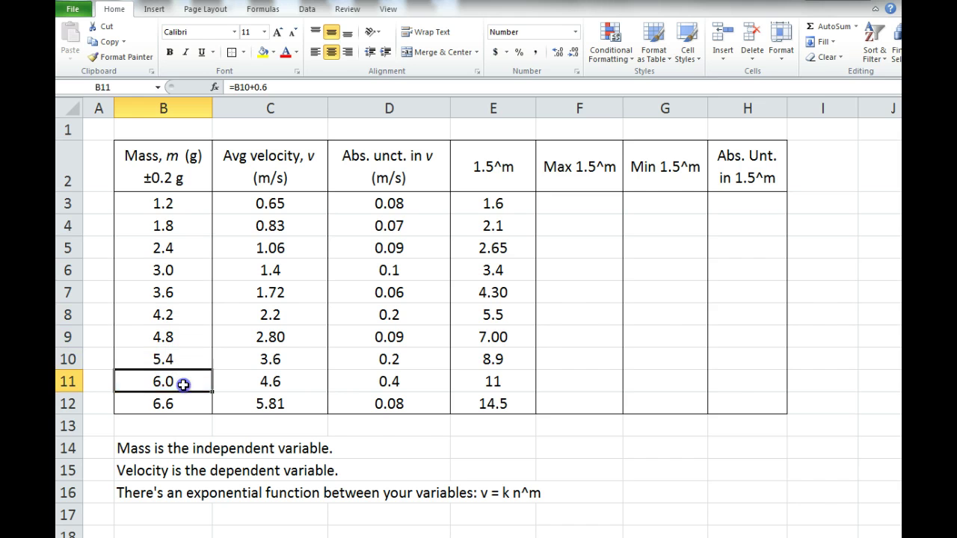
click(185, 394)
click(156, 201)
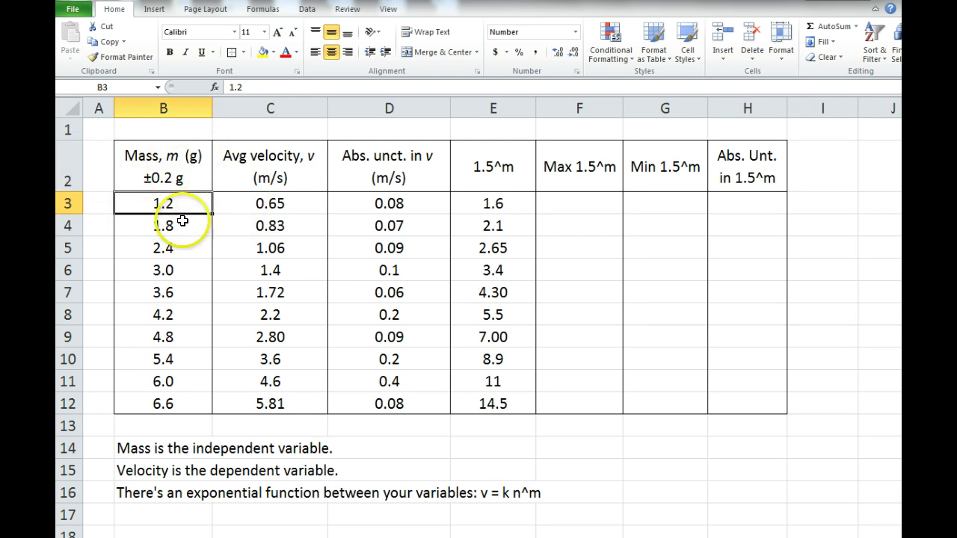
Inspect the formulas behind the average velocity values in column C, going down cell by cell from C3.
click(296, 199)
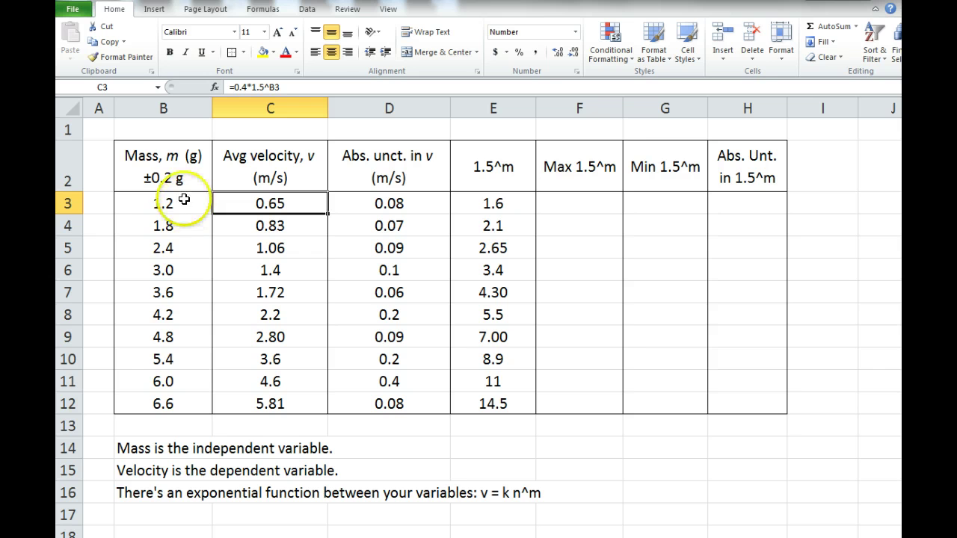
click(287, 86)
key(Return)
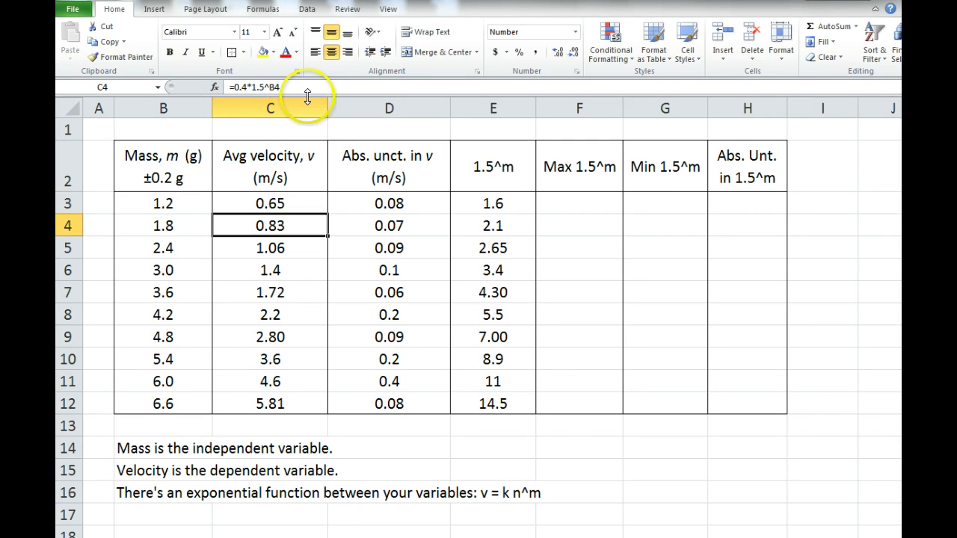
click(294, 86)
double_click(291, 86)
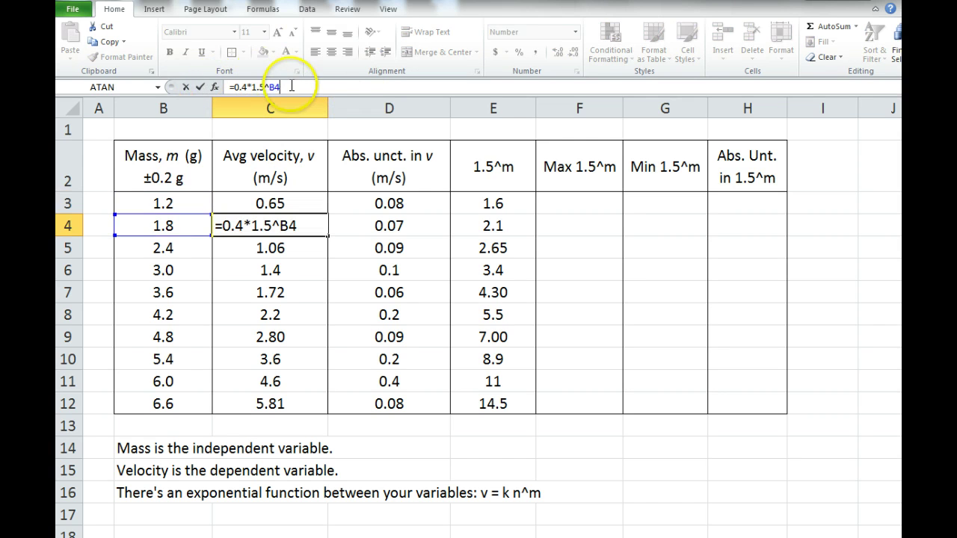
key(Return)
click(293, 86)
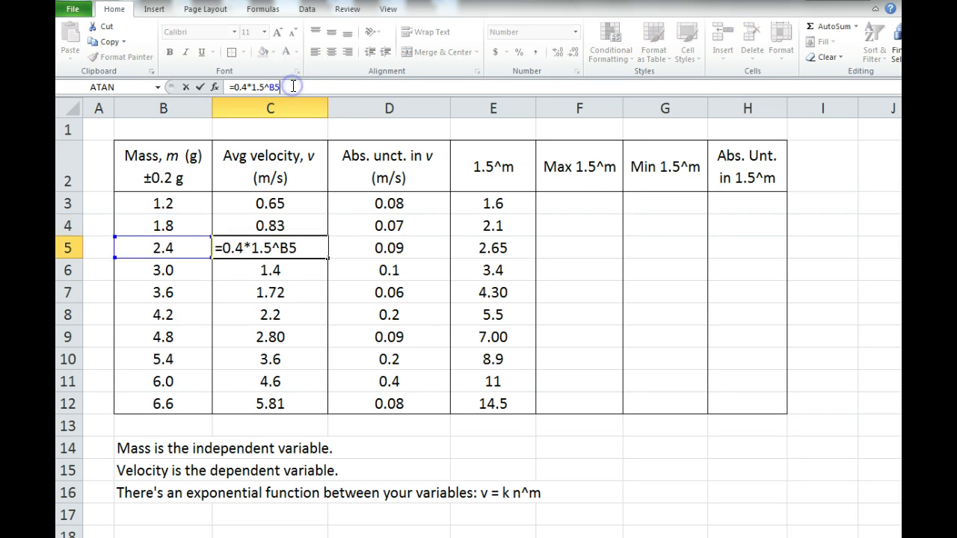
key(Return)
click(293, 86)
key(Return)
click(293, 85)
key(Return)
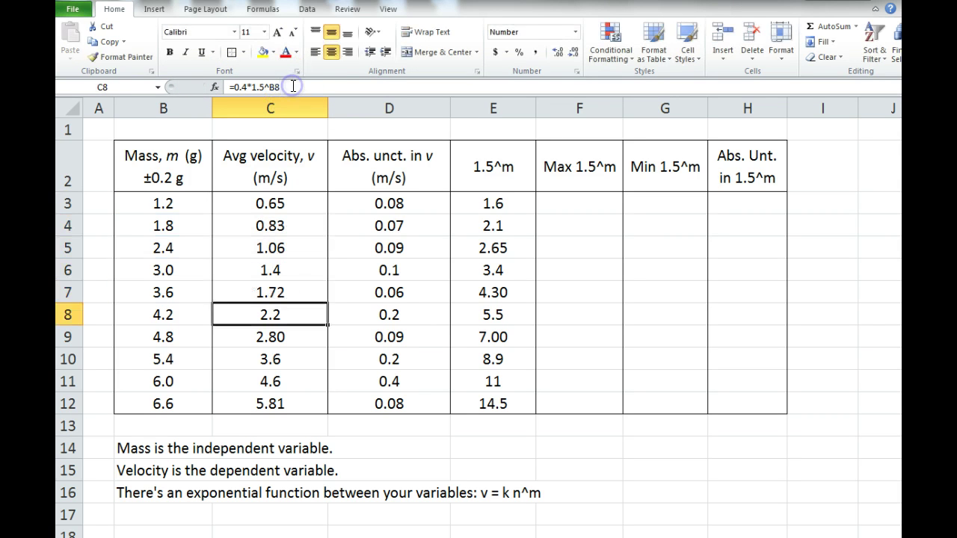
click(293, 85)
key(Return)
click(290, 86)
key(Return)
click(286, 203)
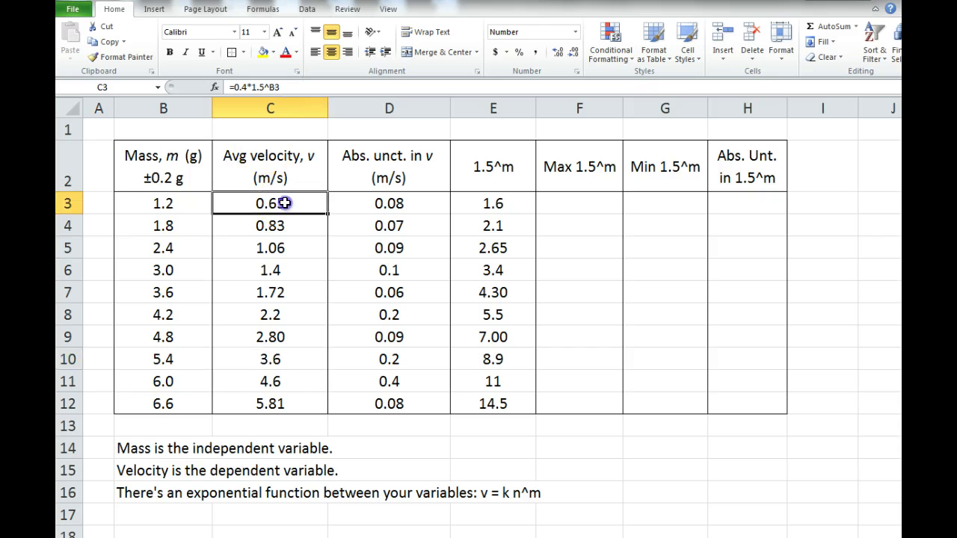
Review the mass and average velocity columns, and compare the first velocity in C3 with its absolute uncertainty in D3.
drag(154, 160, 160, 400)
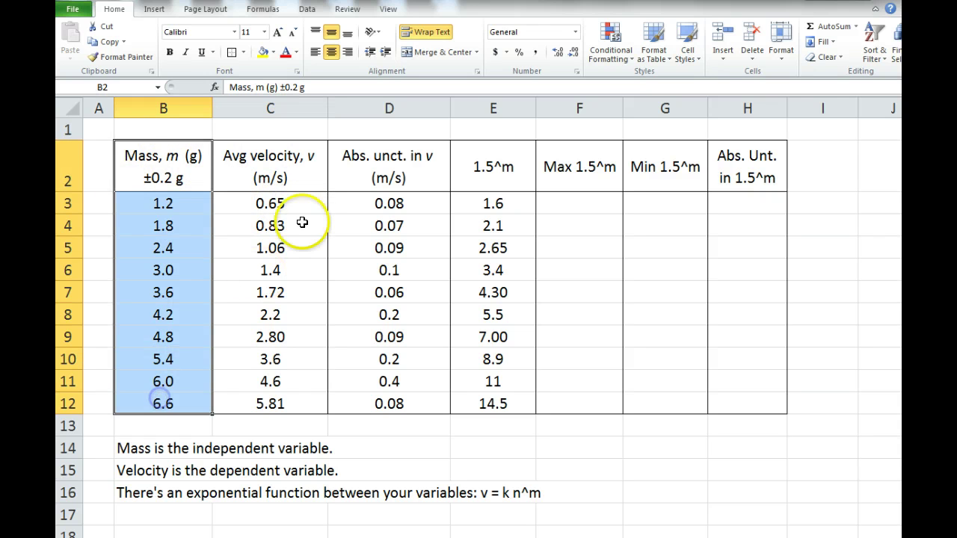
drag(288, 167, 284, 410)
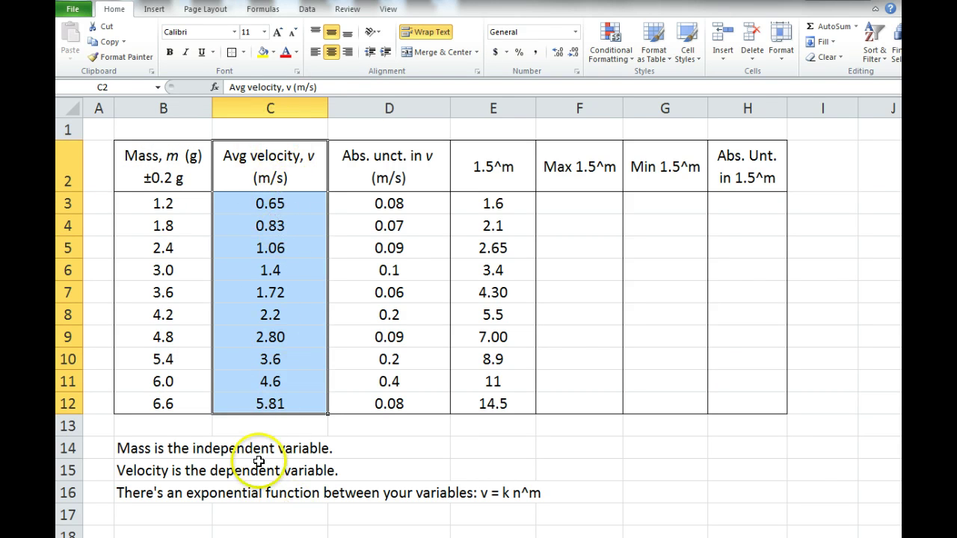
click(394, 204)
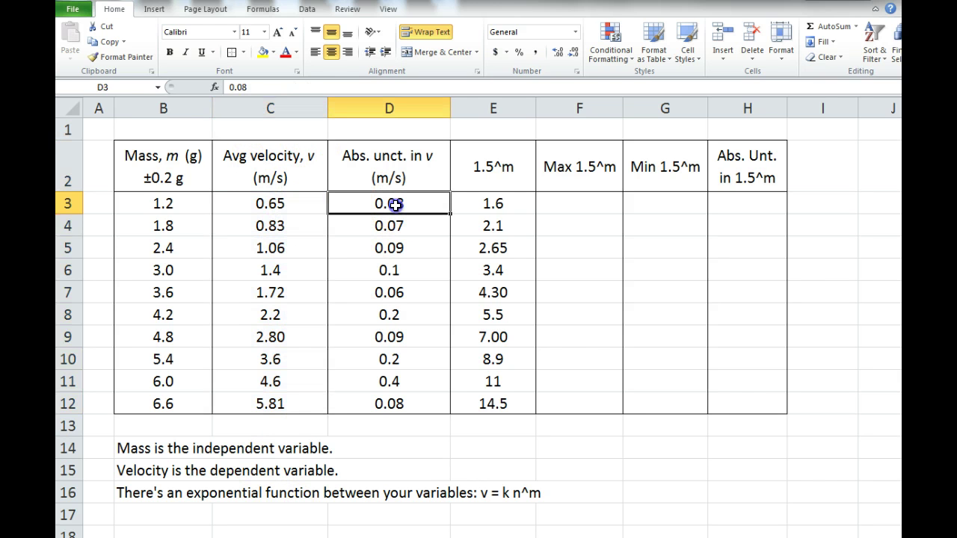
click(300, 204)
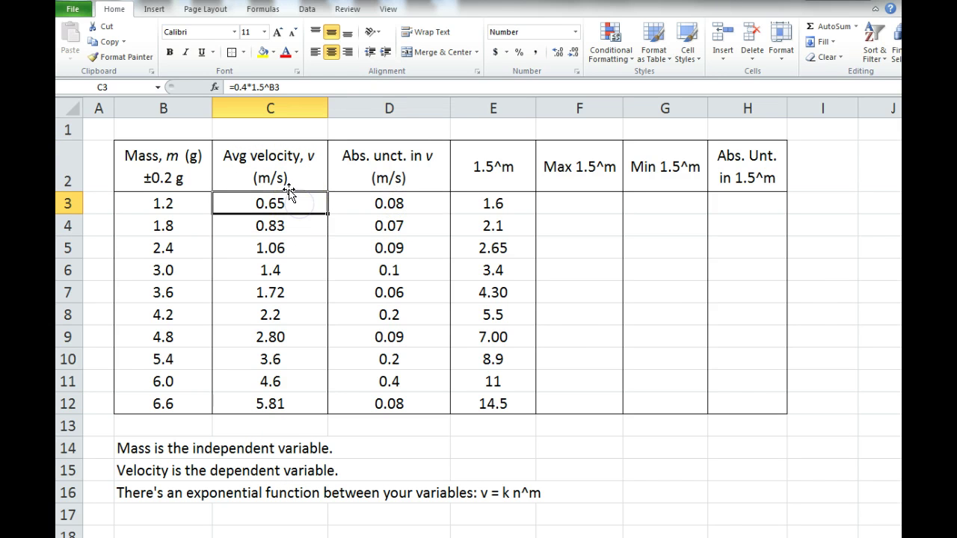
click(402, 207)
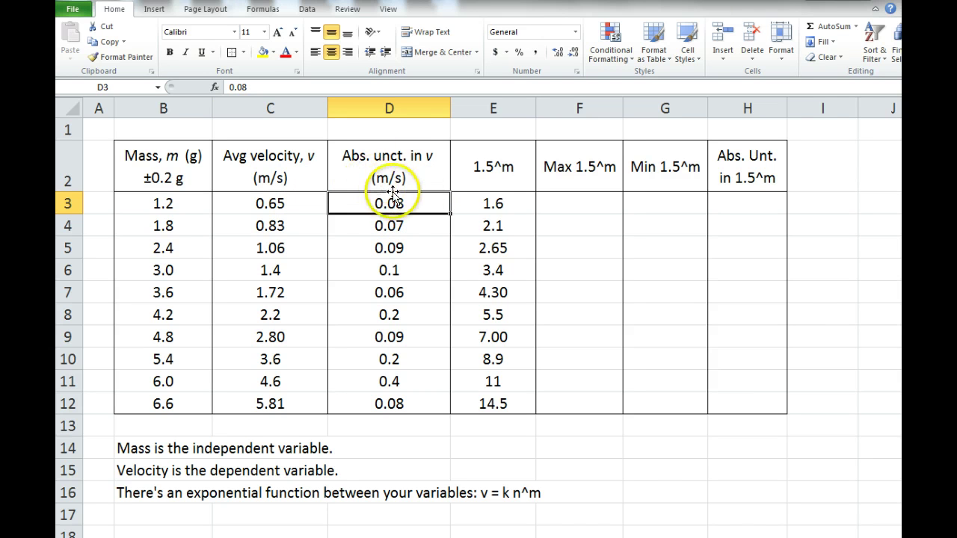
click(288, 207)
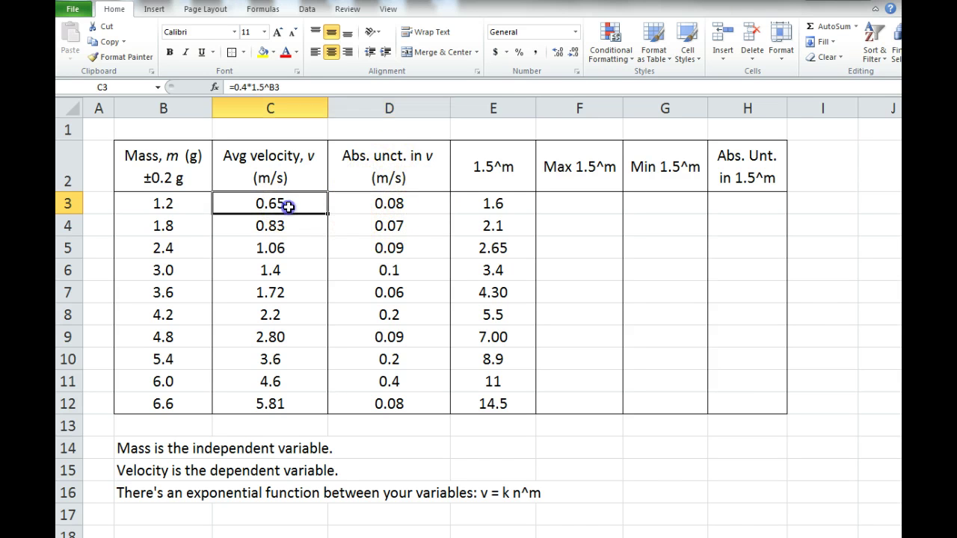
click(390, 207)
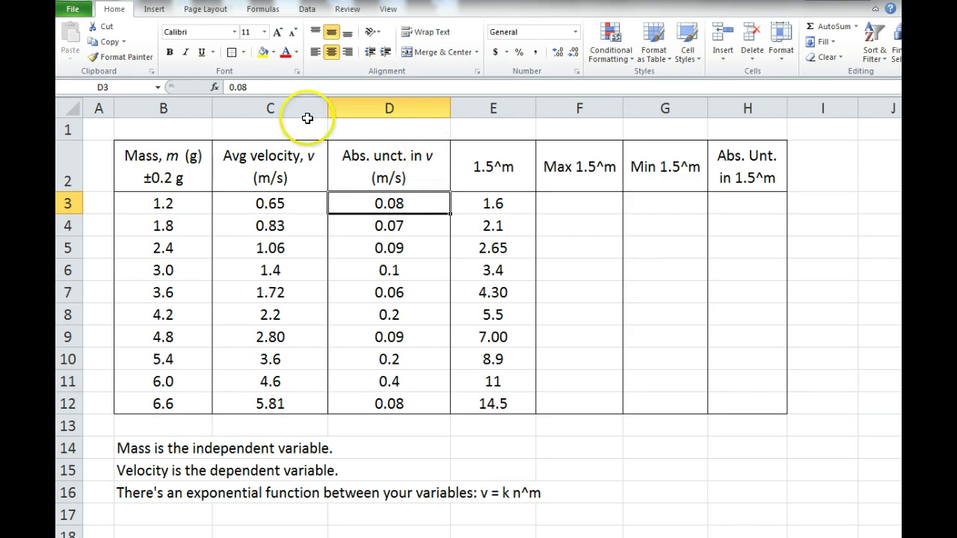
Add "avg" after the v in the absolute uncertainty header in D2 and format it as a subscript.
click(432, 153)
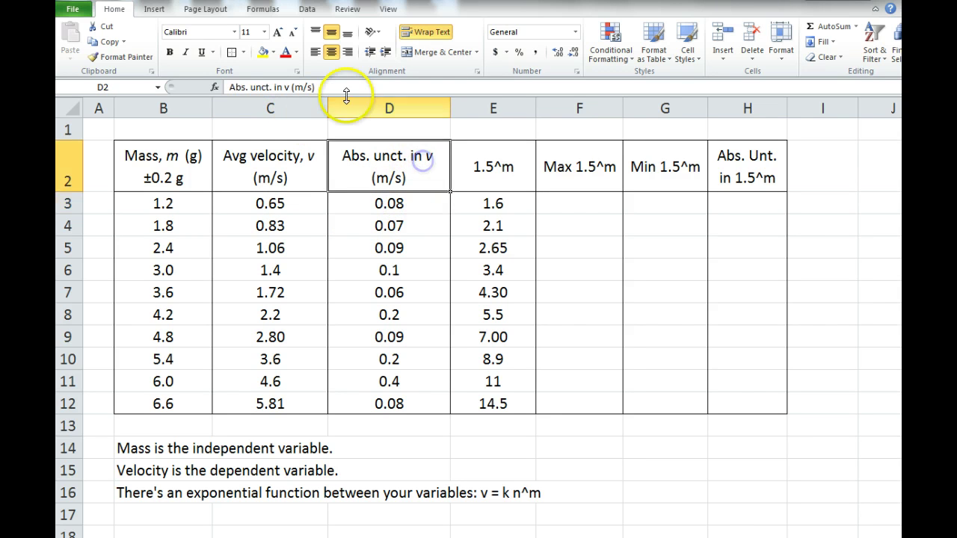
click(289, 87)
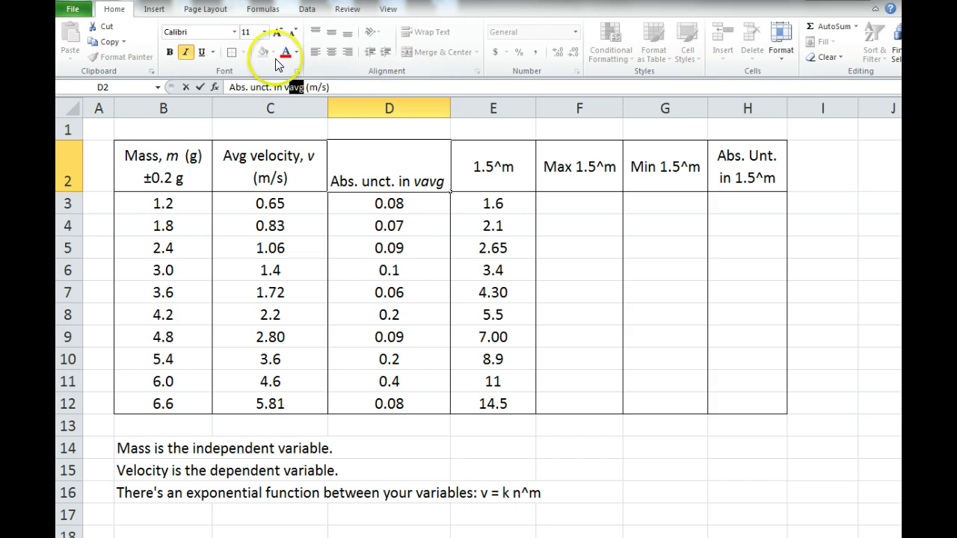
click(297, 71)
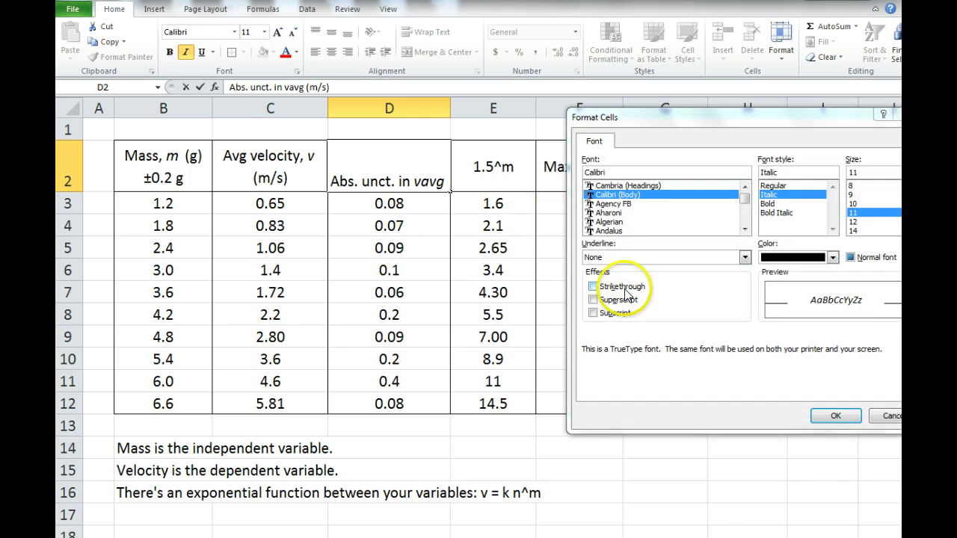
click(594, 312)
click(837, 417)
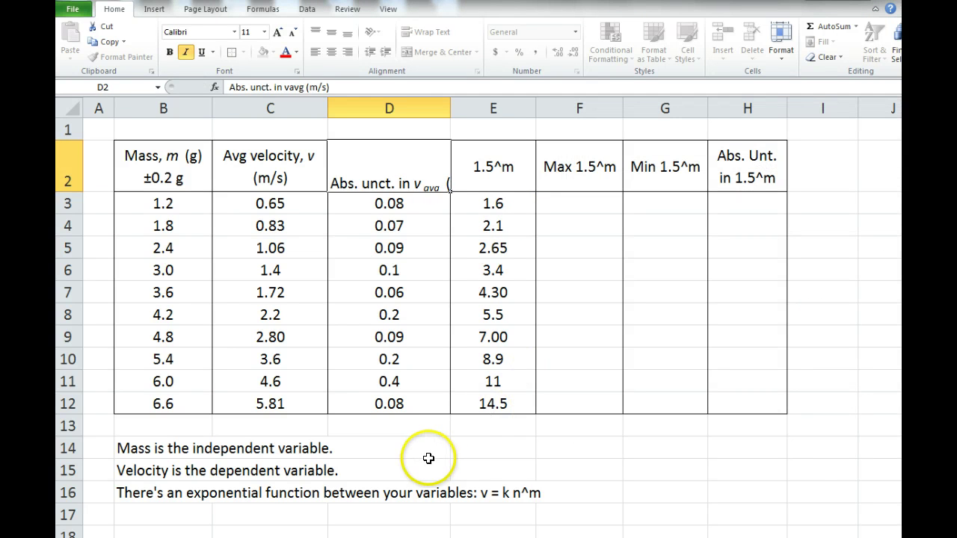
key(Return)
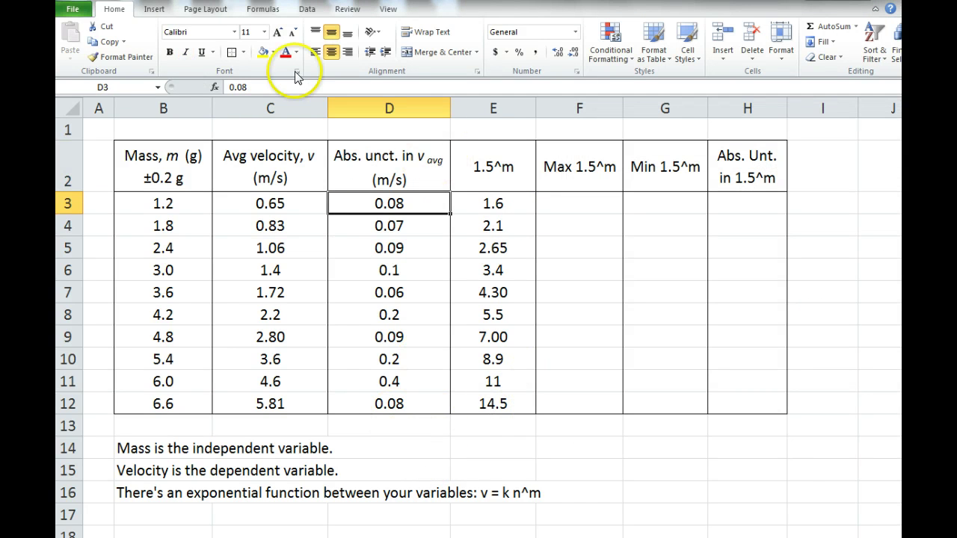
click(371, 156)
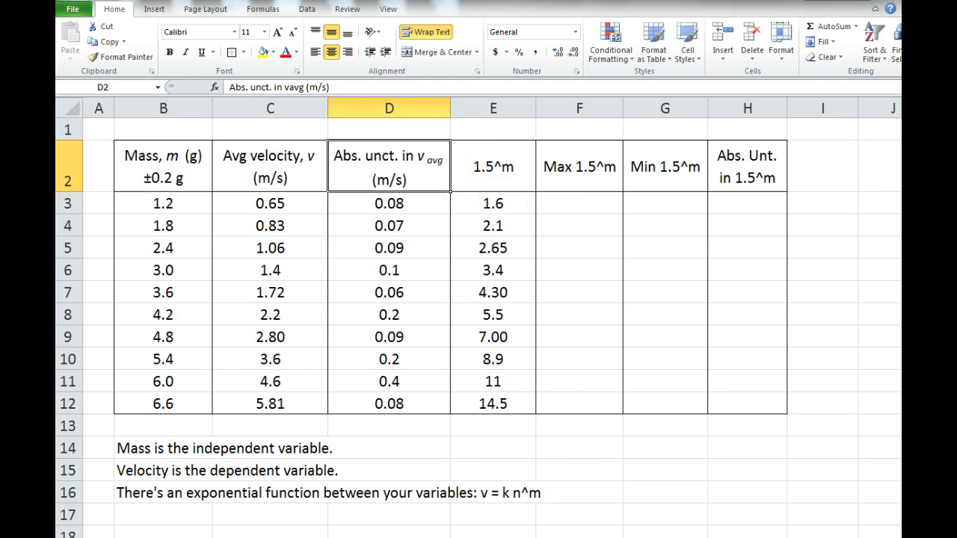
Enter the constants below the exponential function note: "n = 1.5" in B17 and "k = 0.4" in C17.
click(144, 513)
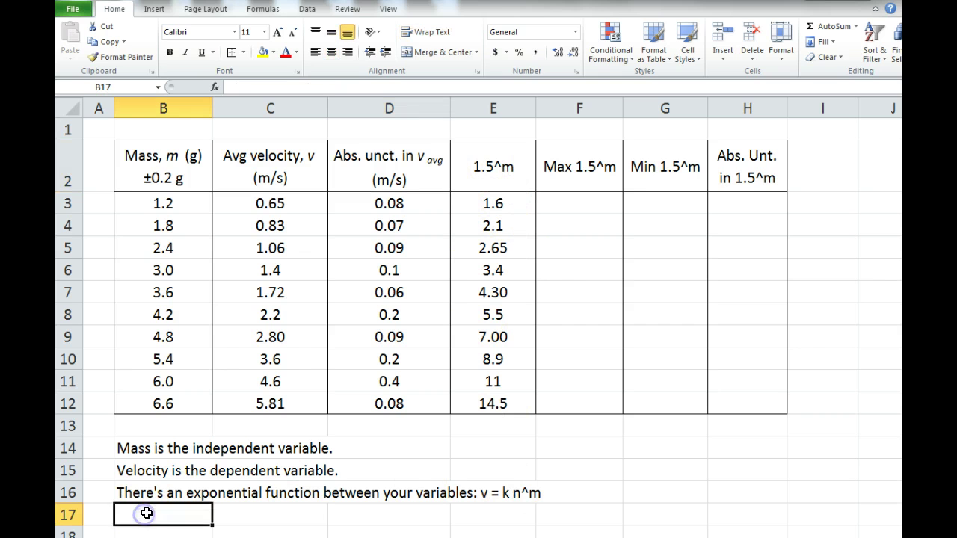
text(n)
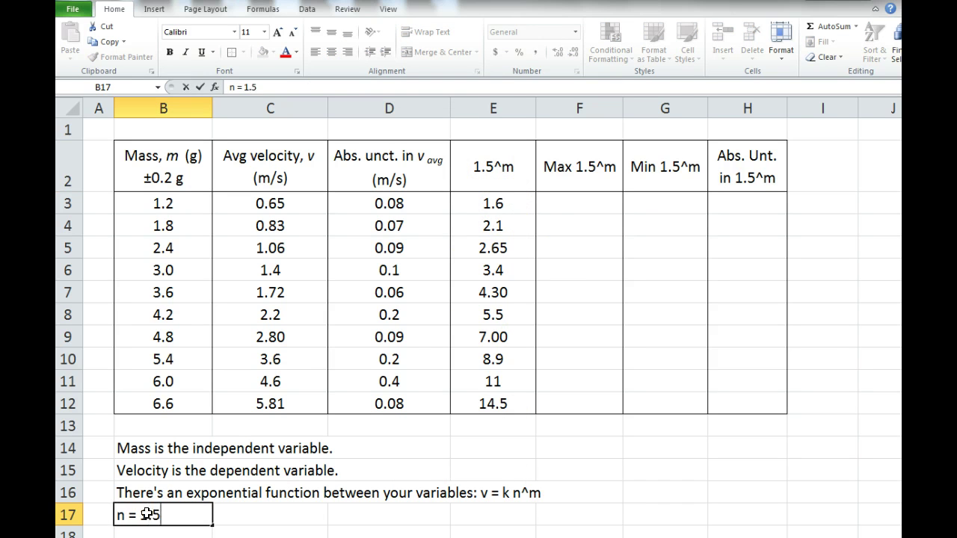
text( = 1.5)
key(Return)
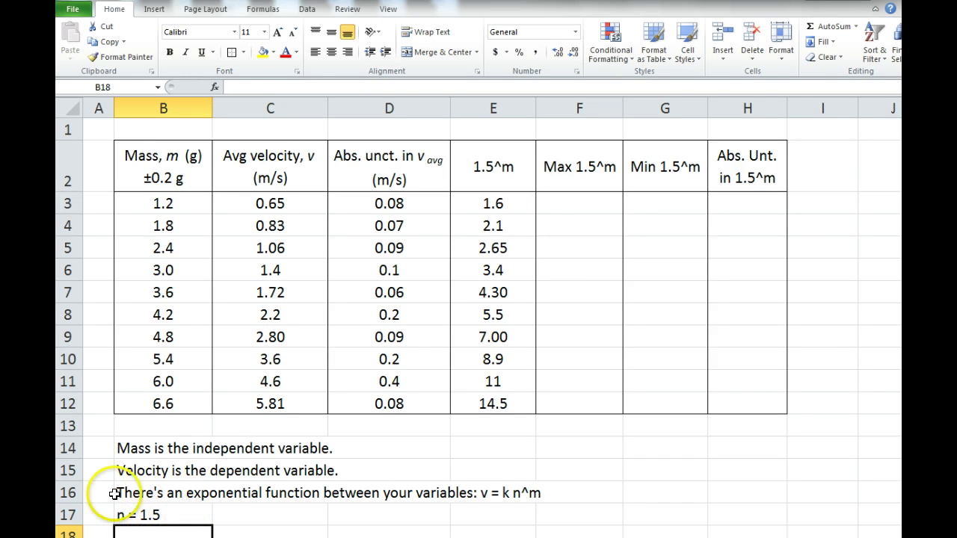
click(239, 509)
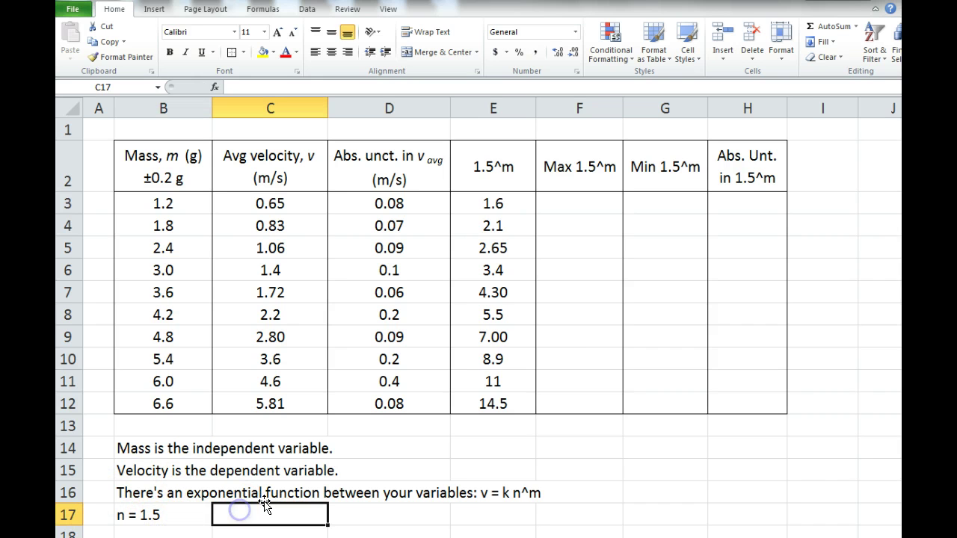
text(k = 0.)
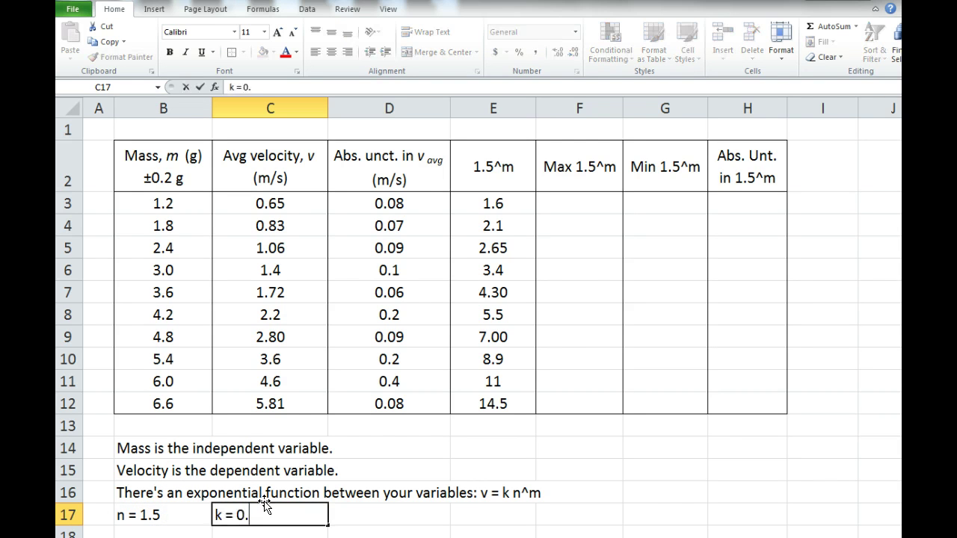
text(4)
key(Return)
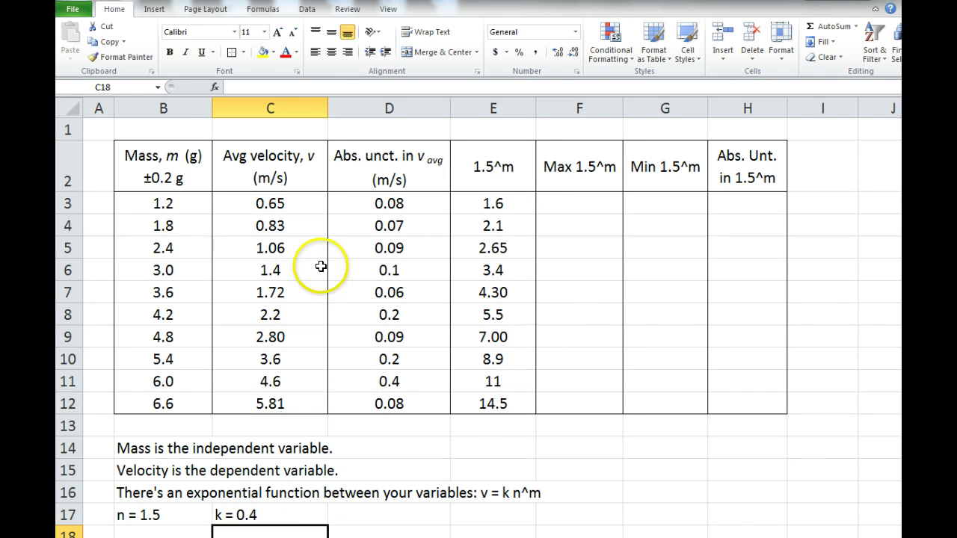
Add a linear trendline to the average velocity against 1.5^mass chart and display only its equation, without the R-squared value.
scroll(308, 345, down, 6)
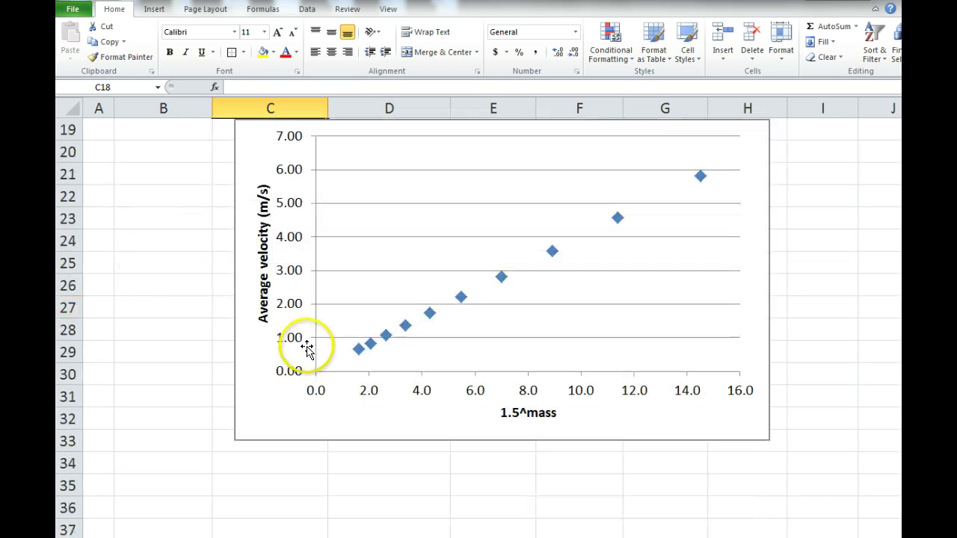
middle_click(163, 351)
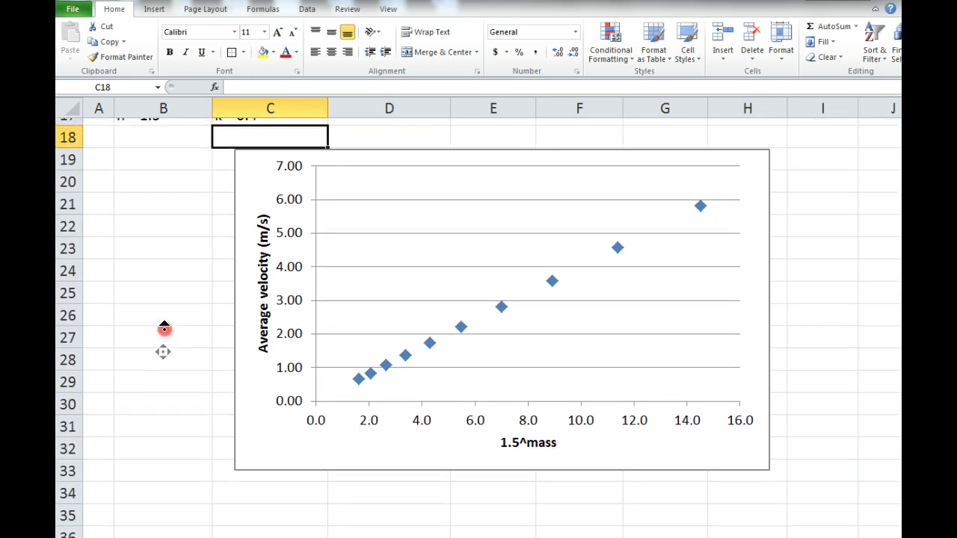
click(164, 329)
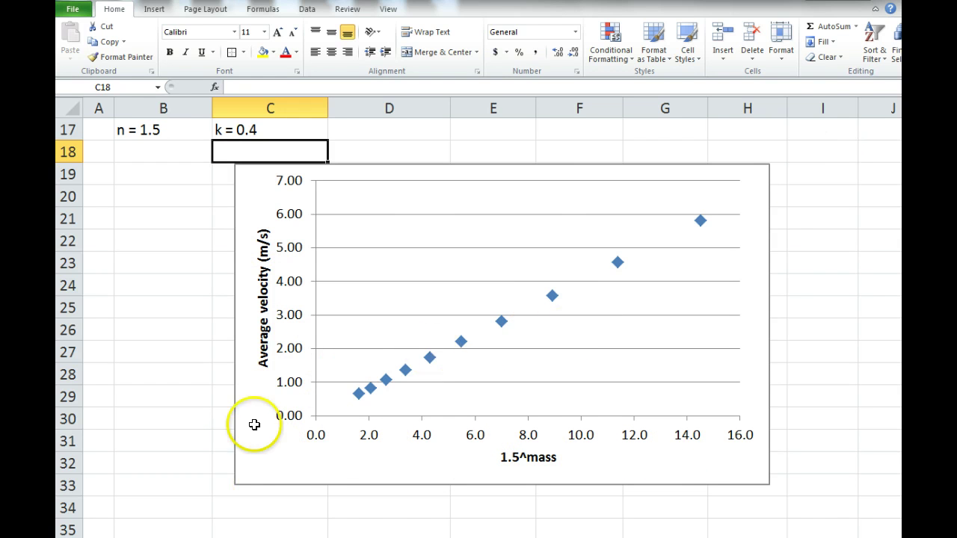
right_click(501, 321)
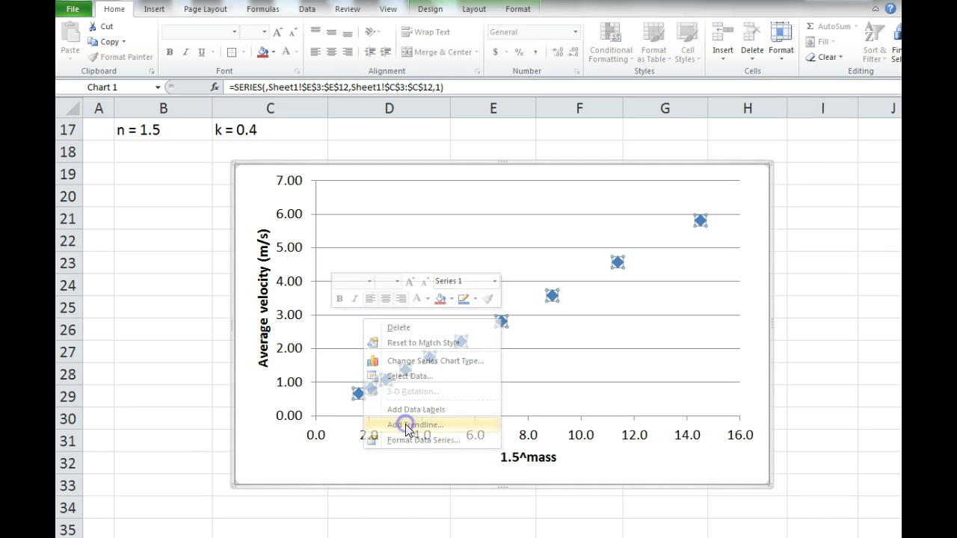
click(408, 424)
drag(155, 127, 328, 121)
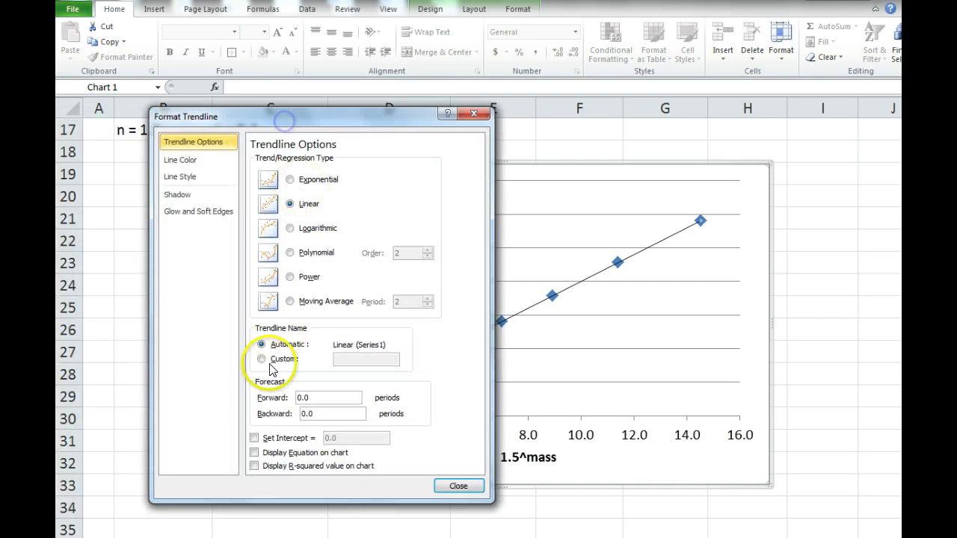
click(254, 452)
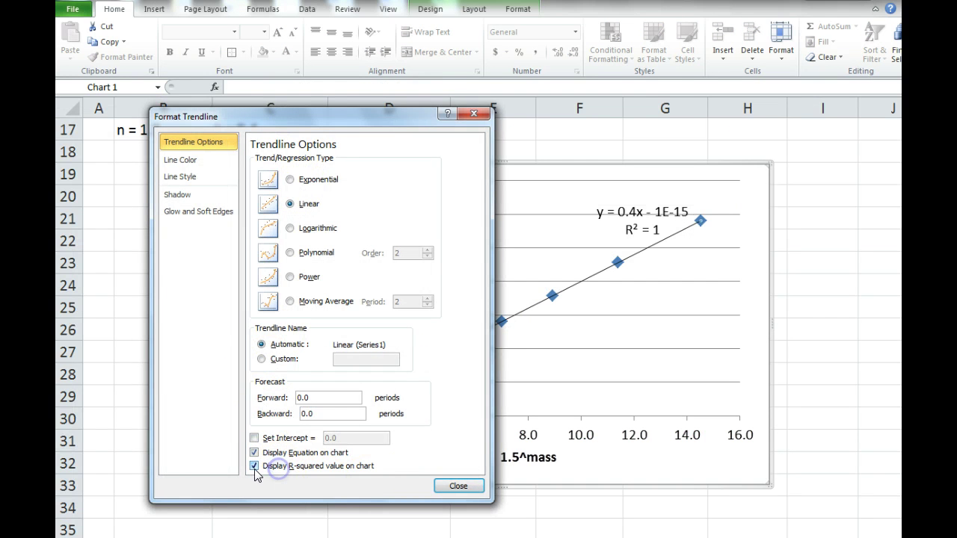
click(256, 467)
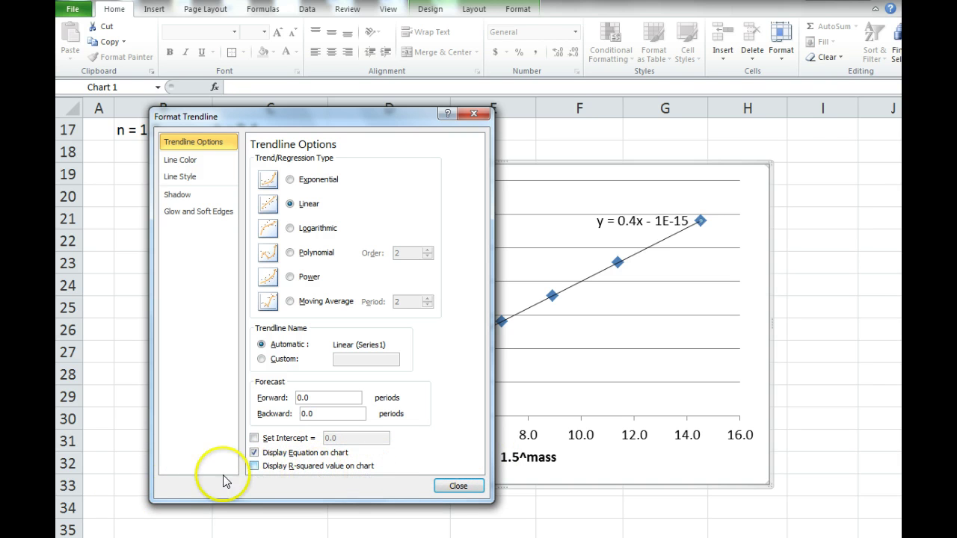
click(456, 486)
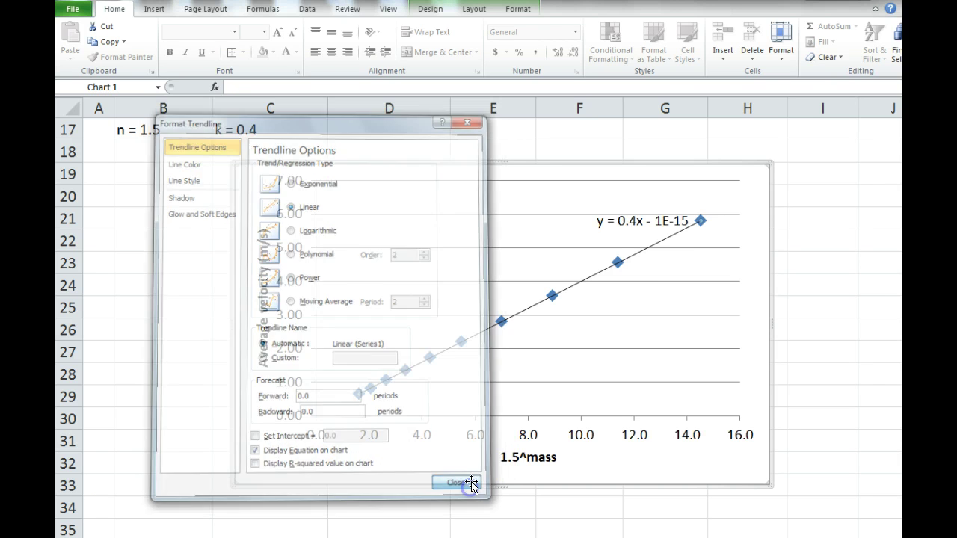
Rewrite the trendline equation label as "v = 0.4(m^1.5)", removing the intercept term, and place it above the line.
click(638, 228)
drag(657, 228, 625, 239)
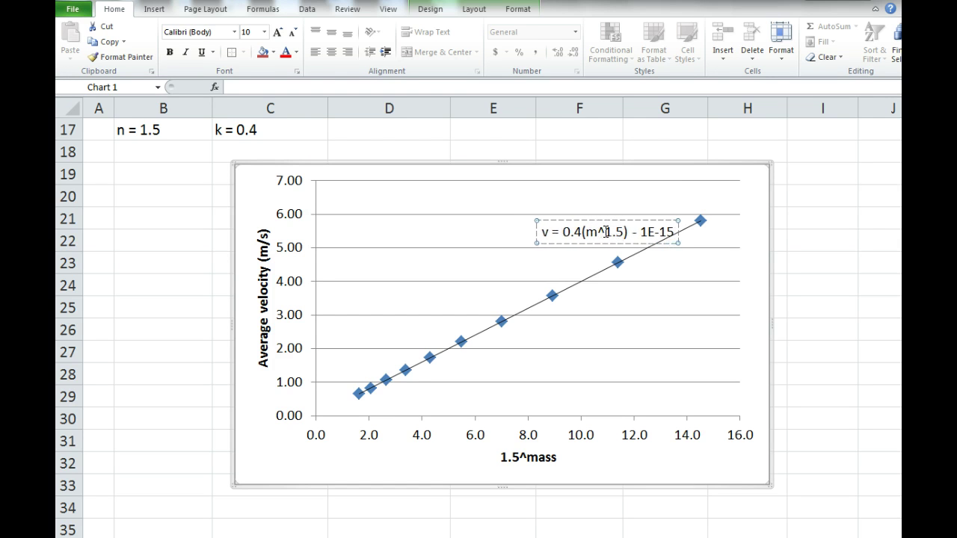
click(632, 237)
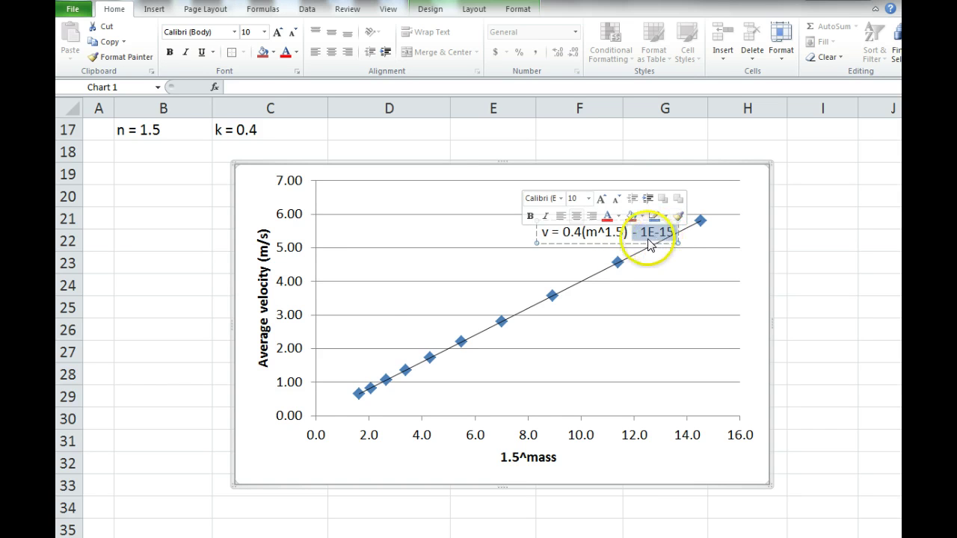
key(BackSpace)
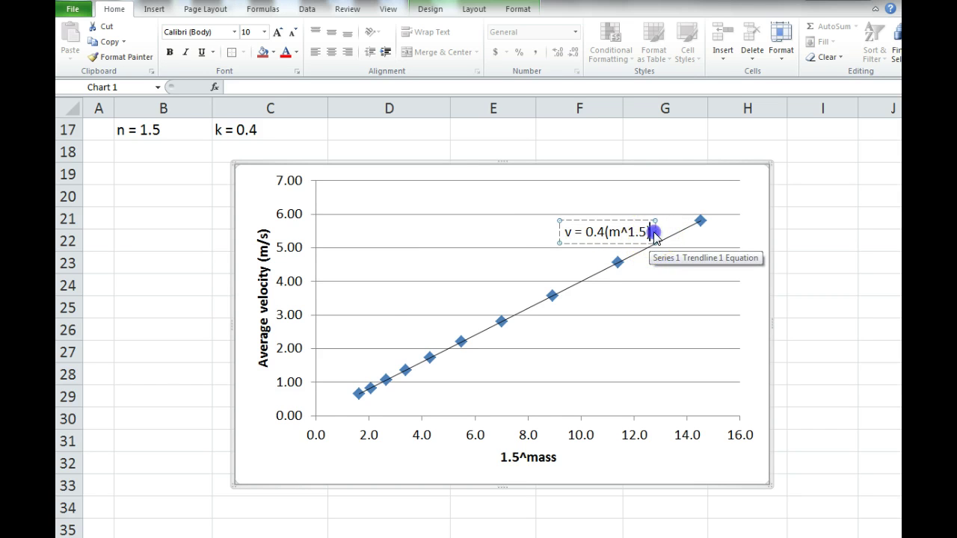
click(776, 233)
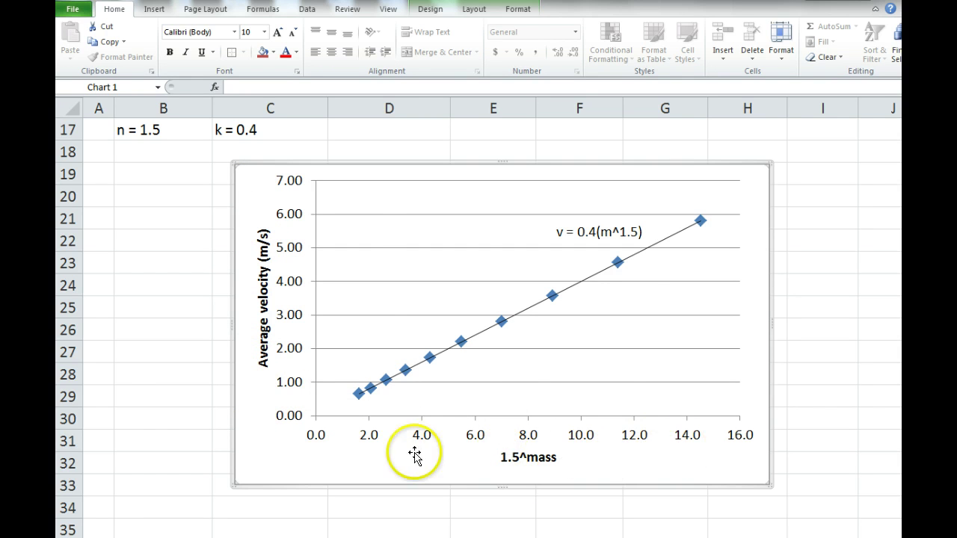
Review the absolute velocity uncertainties in D2:D12 and the 1.5^m values in E3:E12.
scroll(584, 452, up, 4)
scroll(585, 452, up, 1)
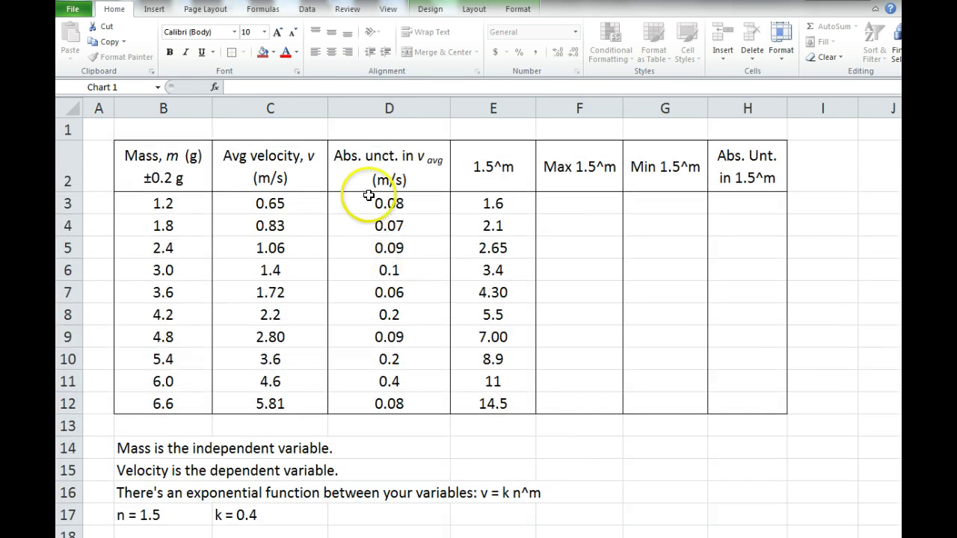
drag(366, 185, 379, 404)
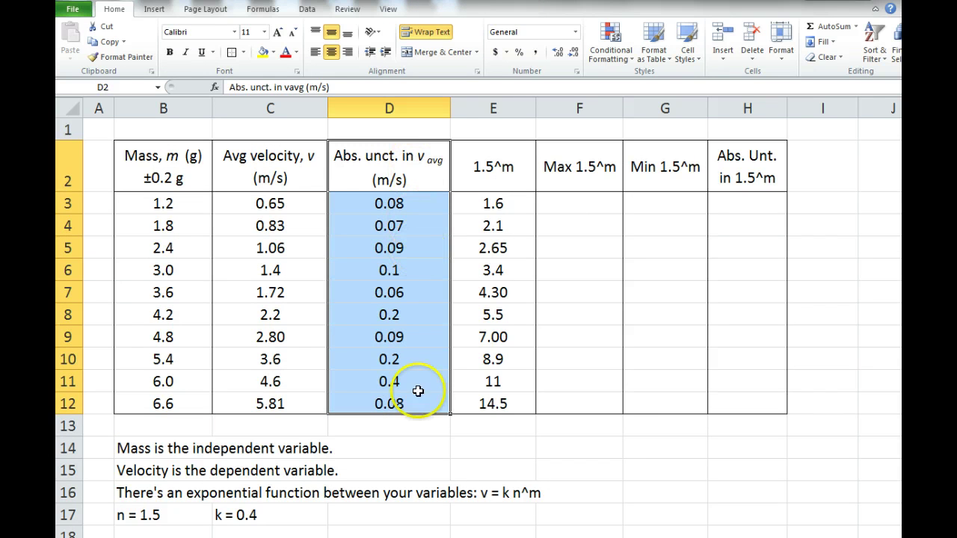
drag(493, 203, 493, 404)
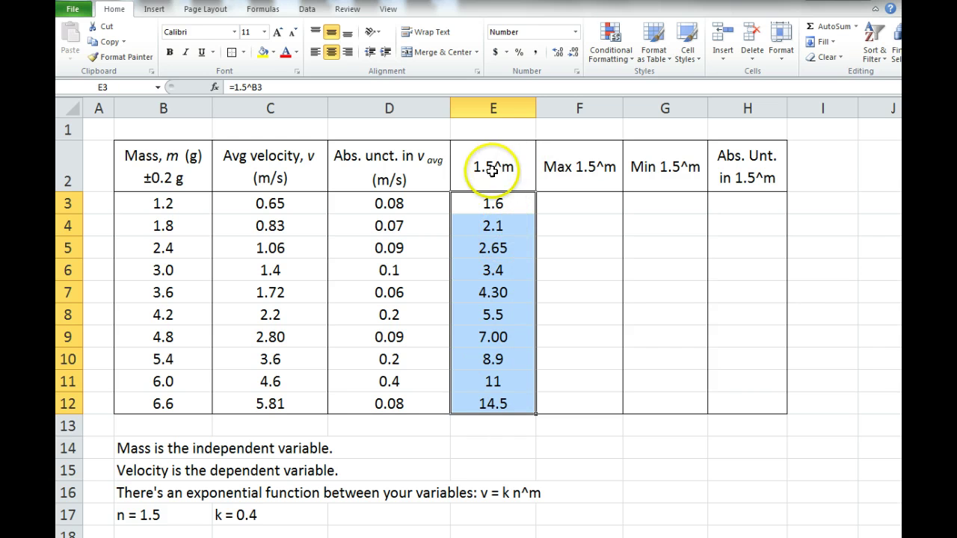
drag(496, 214, 502, 409)
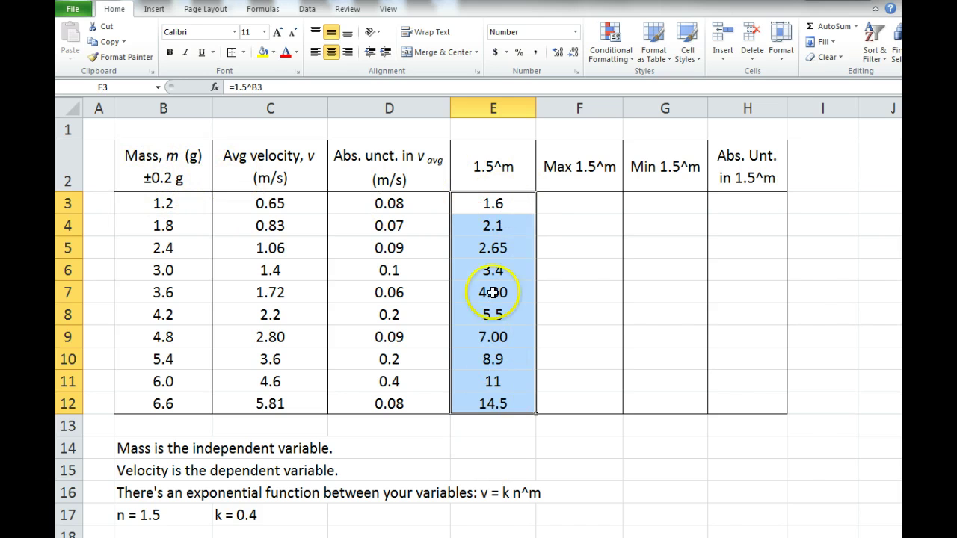
click(557, 199)
text(=)
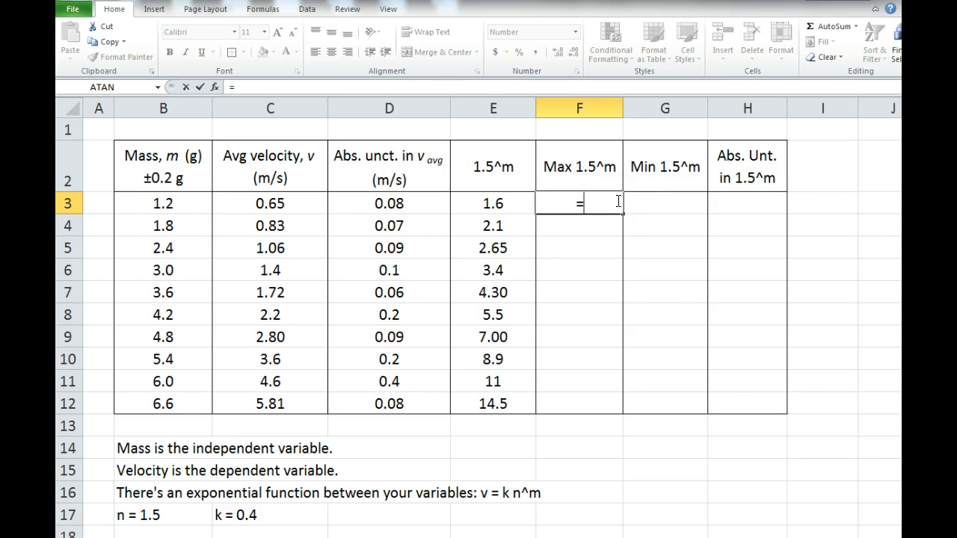
key(Return)
Examine the 1.5^m formula in E3 and the mass cell it refers to.
click(499, 204)
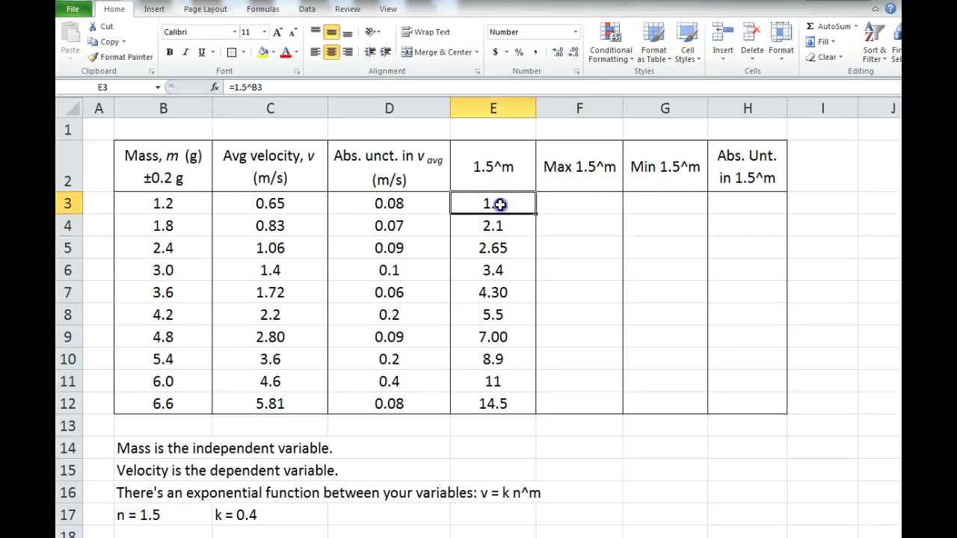
click(267, 86)
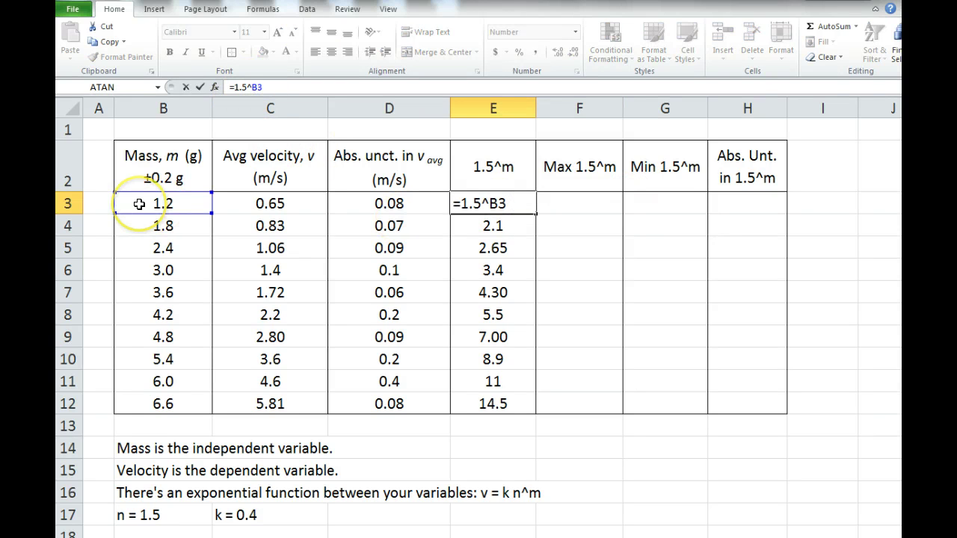
key(Return)
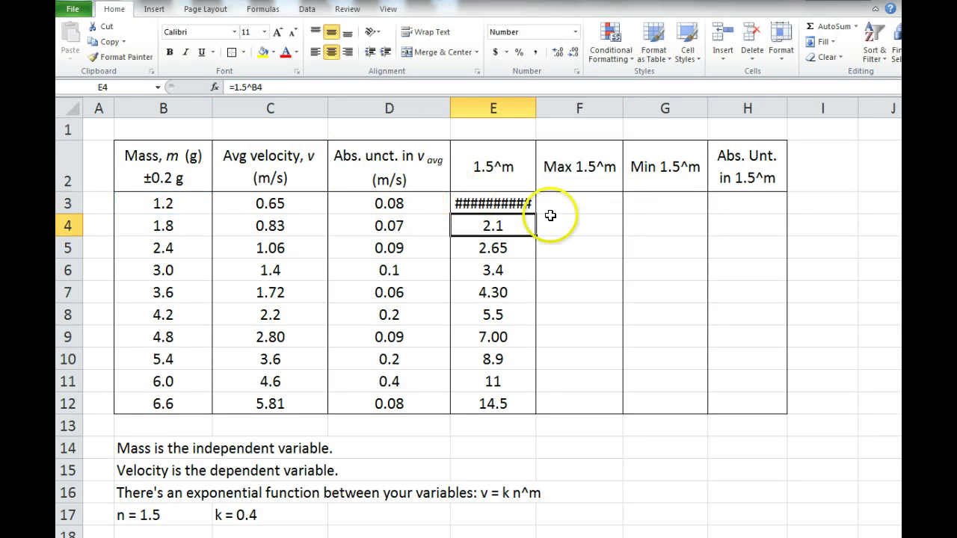
key(Up)
key(Right)
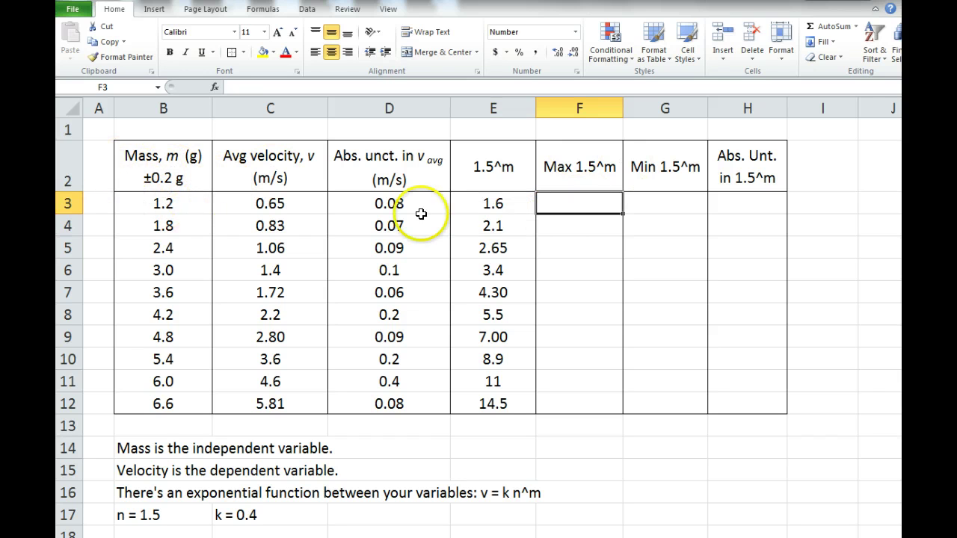
click(514, 204)
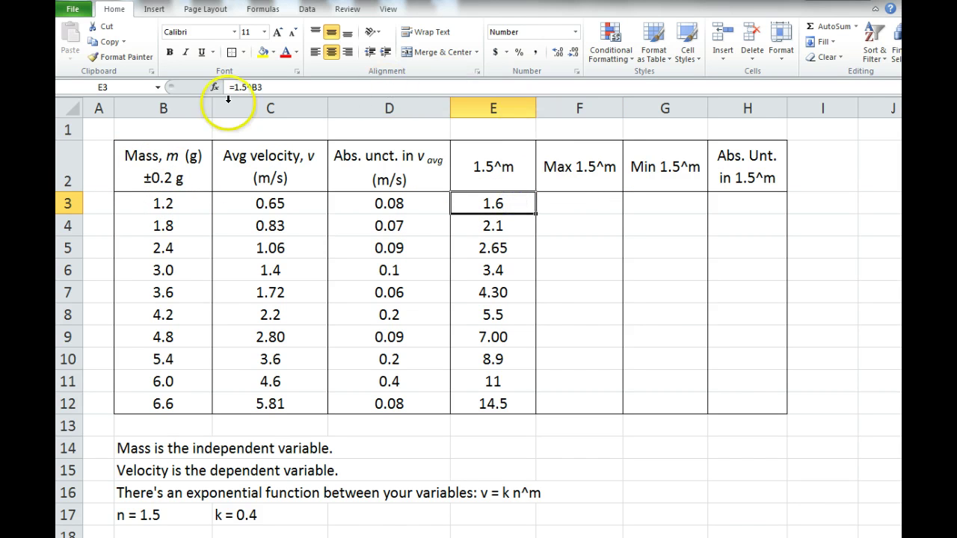
click(329, 83)
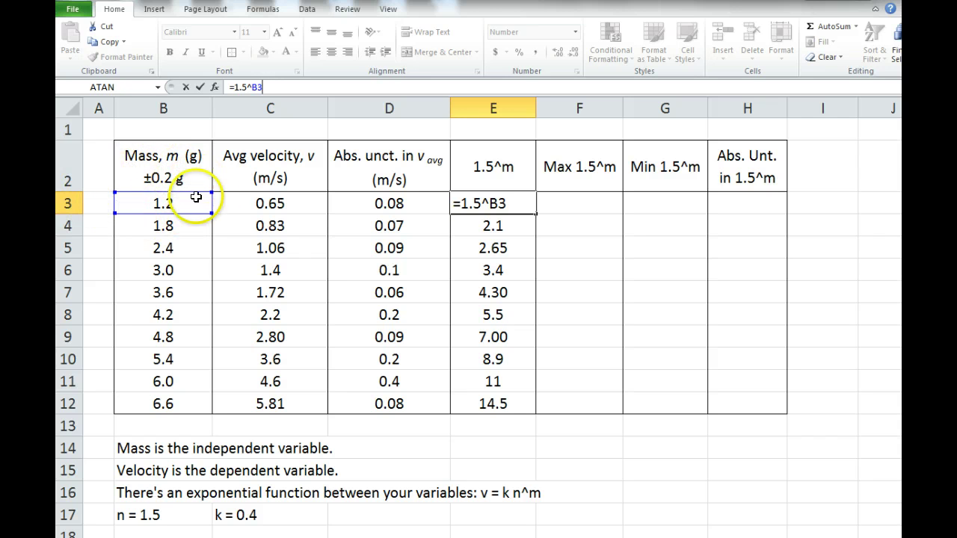
key(Return)
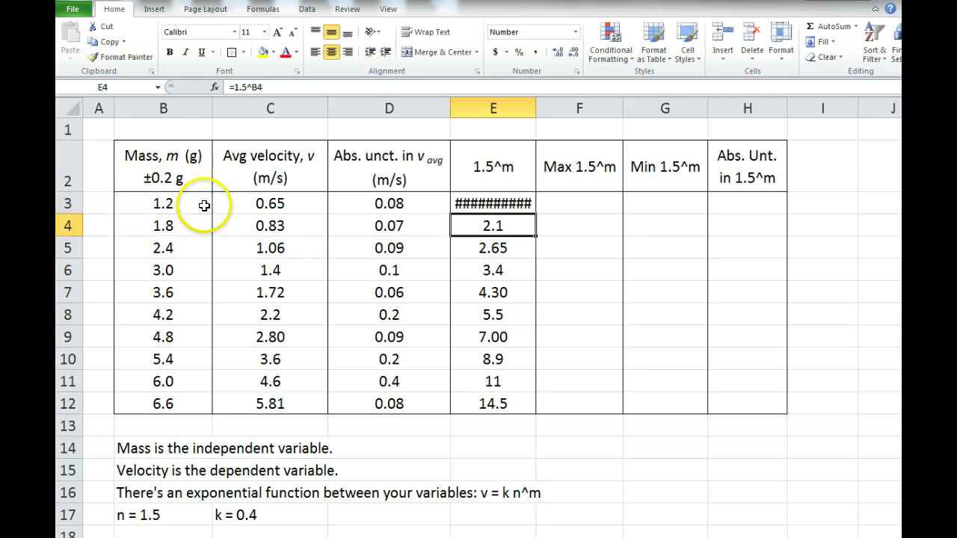
Go through the 1.5^m formulas down column E and examine the mass reference used in E7.
key(Up)
key(Down)
key(Down)
key(Down)
key(Down)
key(Down)
key(Down)
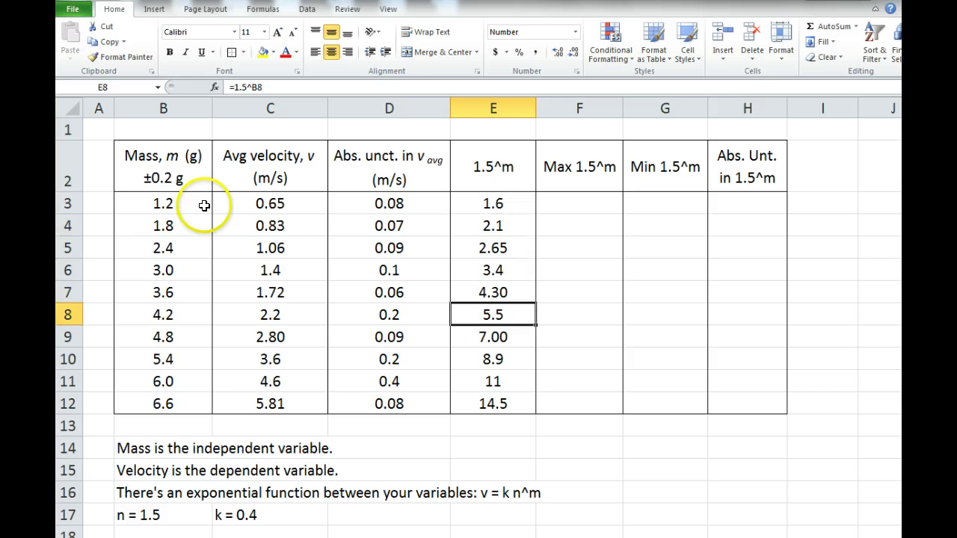
key(Up)
key(Up)
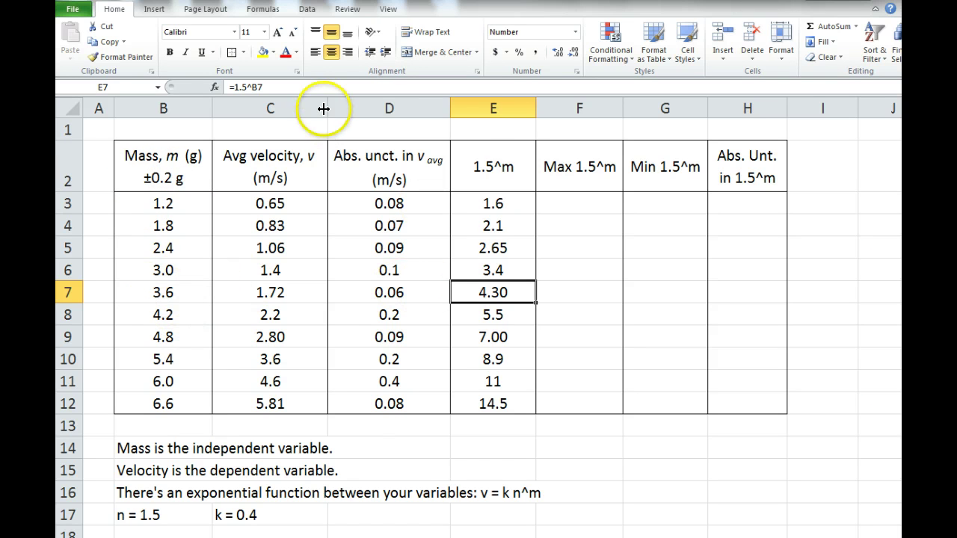
key(F2)
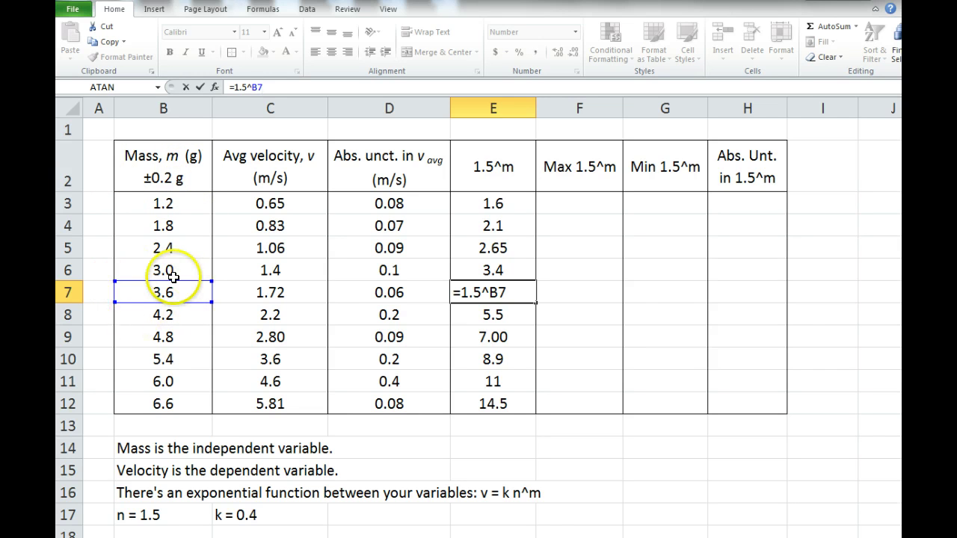
key(Return)
Enter the maximum 1.5^m formula "=1.5^(B3+.2)" in F3.
key(ctrl+Up)
key(Right)
key(Down)
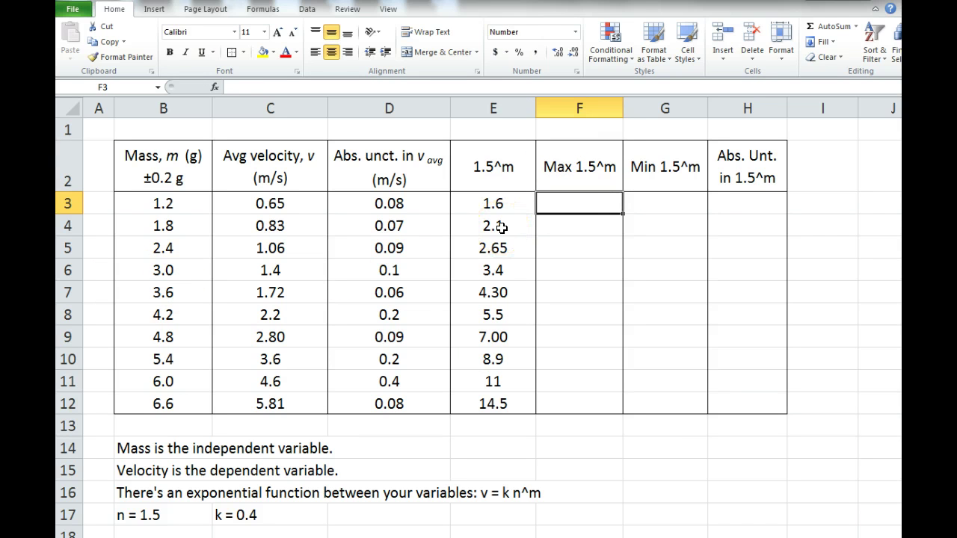
text(=1.5^)
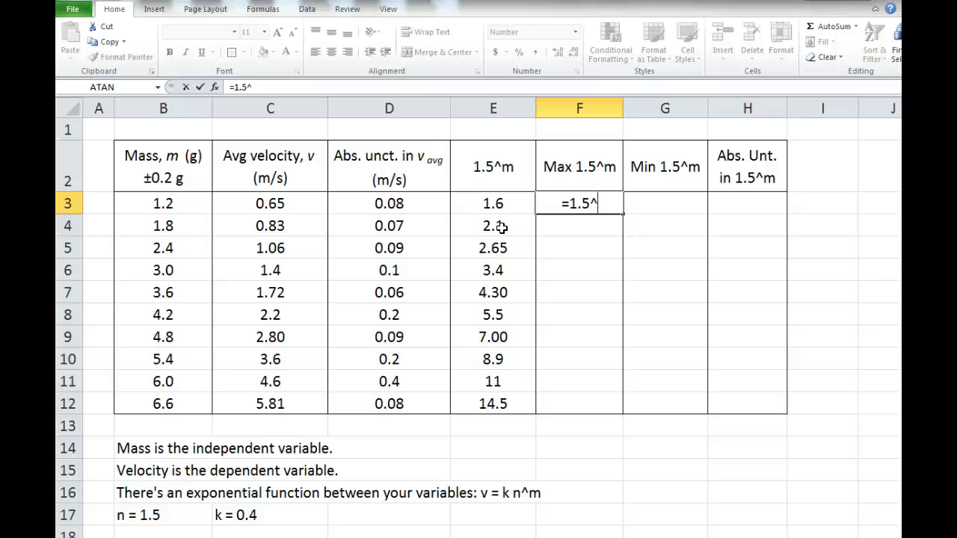
text(()
click(163, 202)
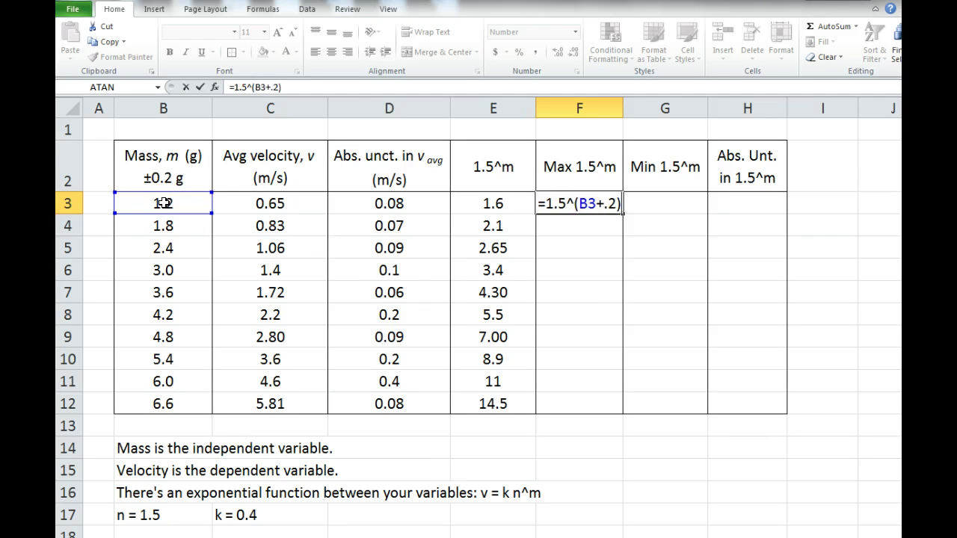
key(Return)
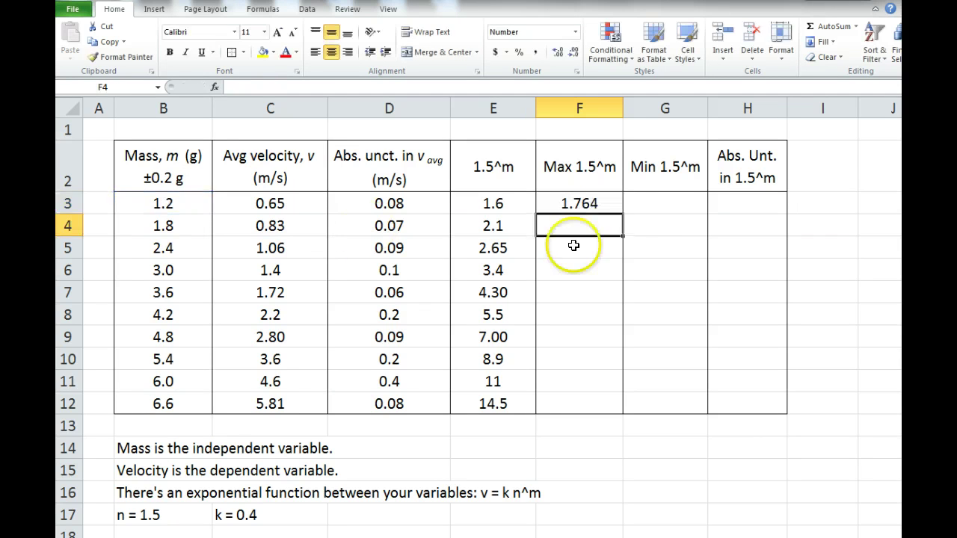
Enter the minimum 1.5^m formula in G3, raising 1.5 to the mass in B3 minus its 0.2 g uncertainty.
click(639, 209)
click(281, 91)
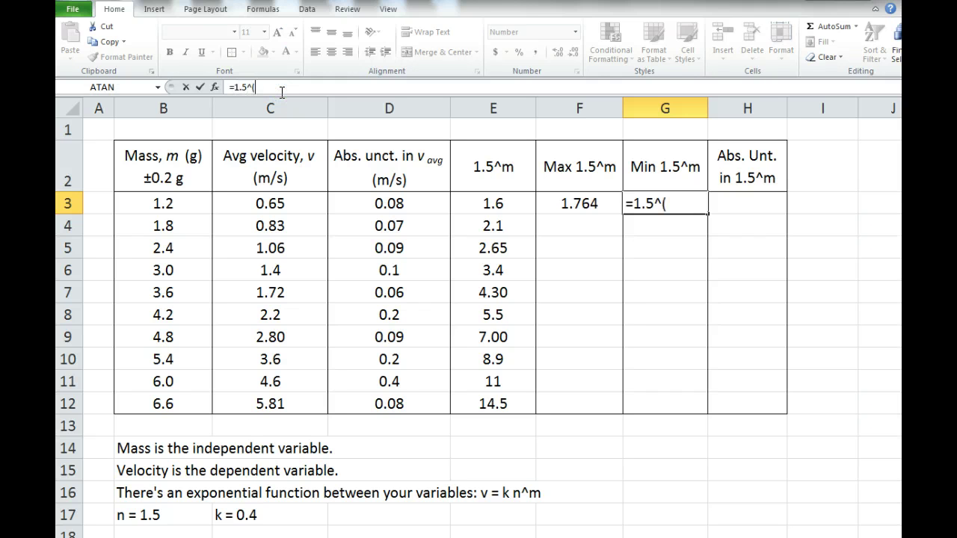
click(152, 210)
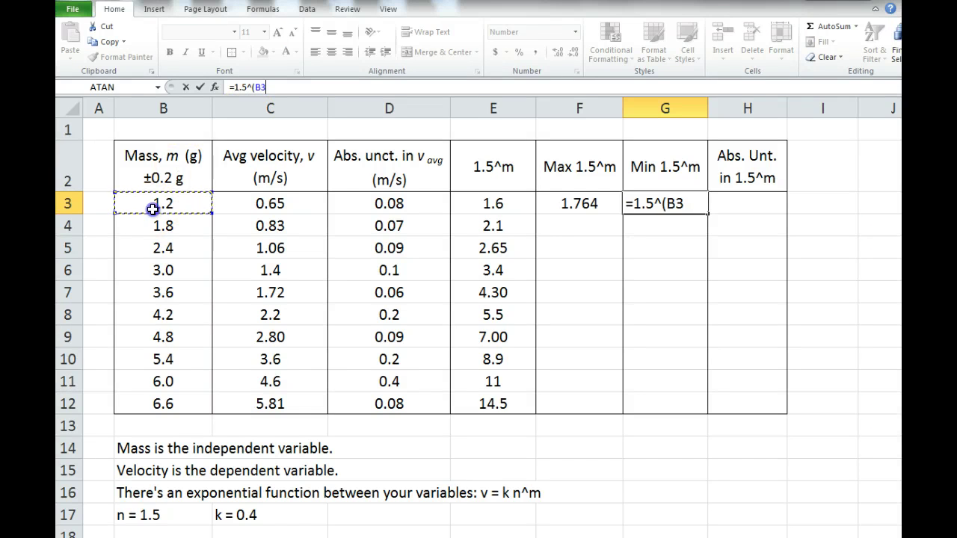
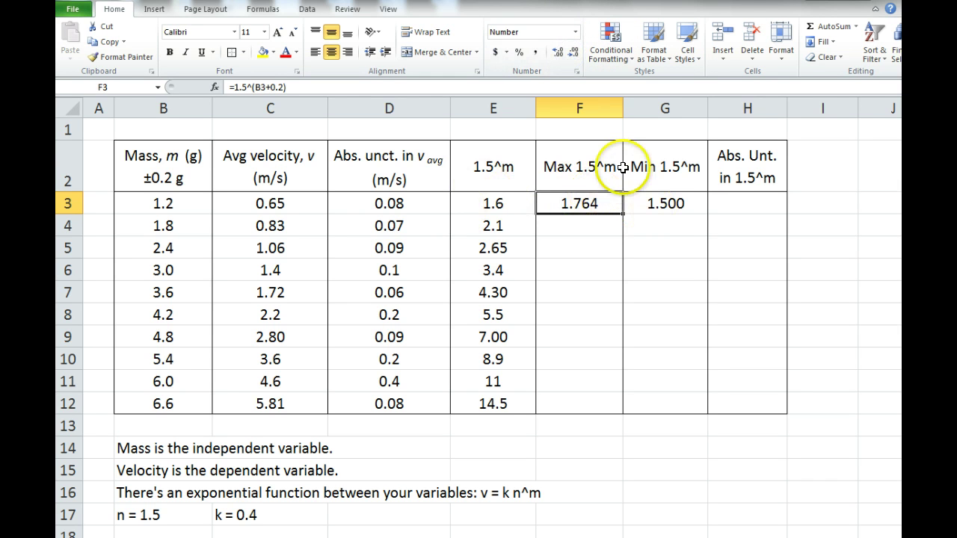
click(590, 224)
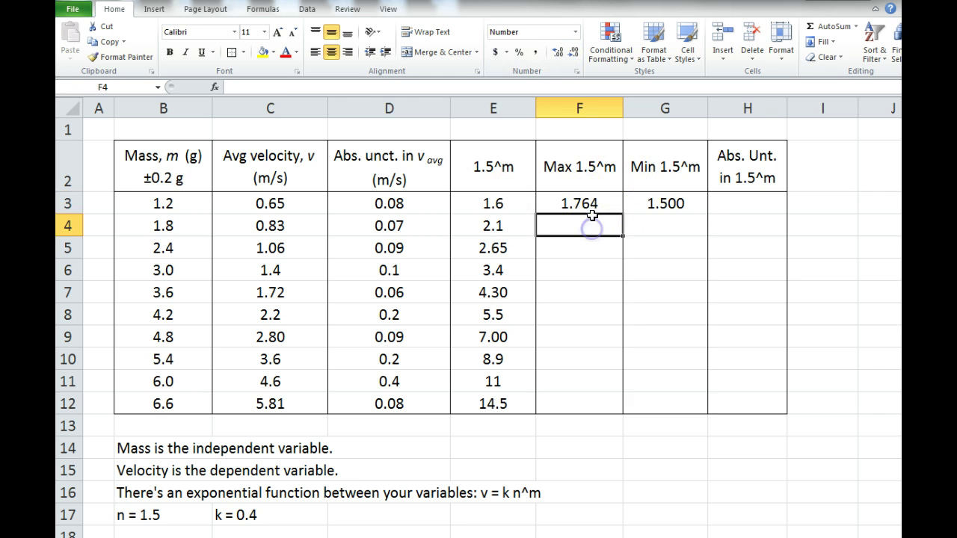
Fill the maximum and minimum 1.5^m formulas down to row 12, replacing the copied row borders with outside borders around the columns.
drag(598, 202, 711, 407)
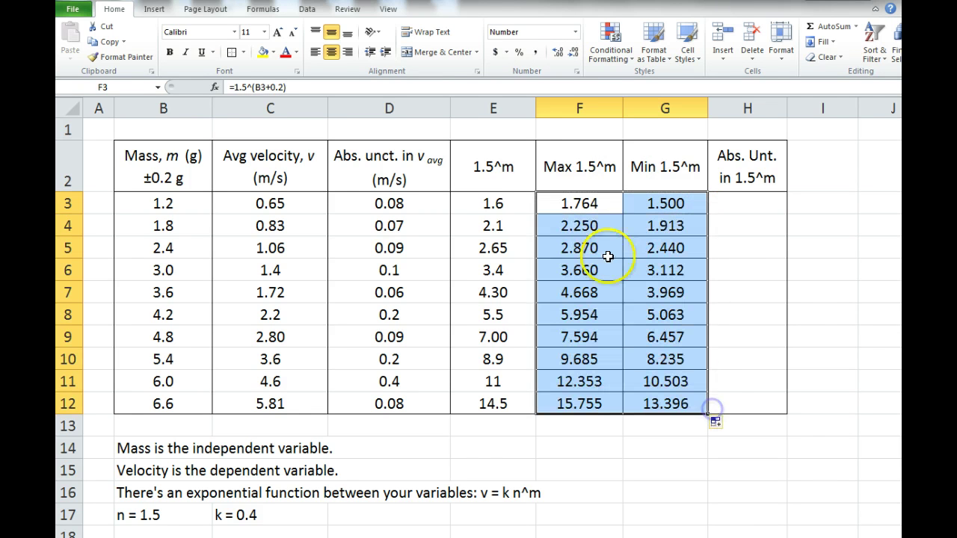
click(243, 53)
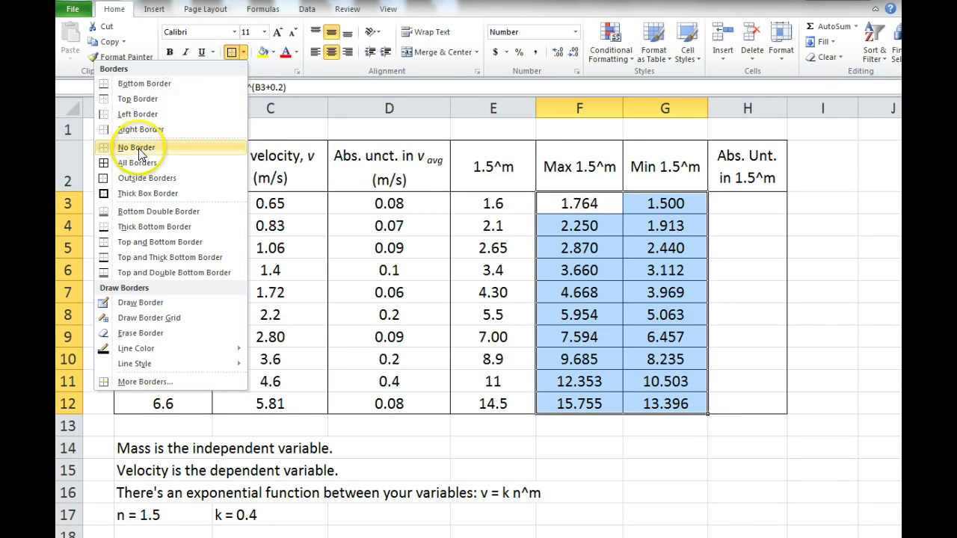
click(138, 147)
click(242, 52)
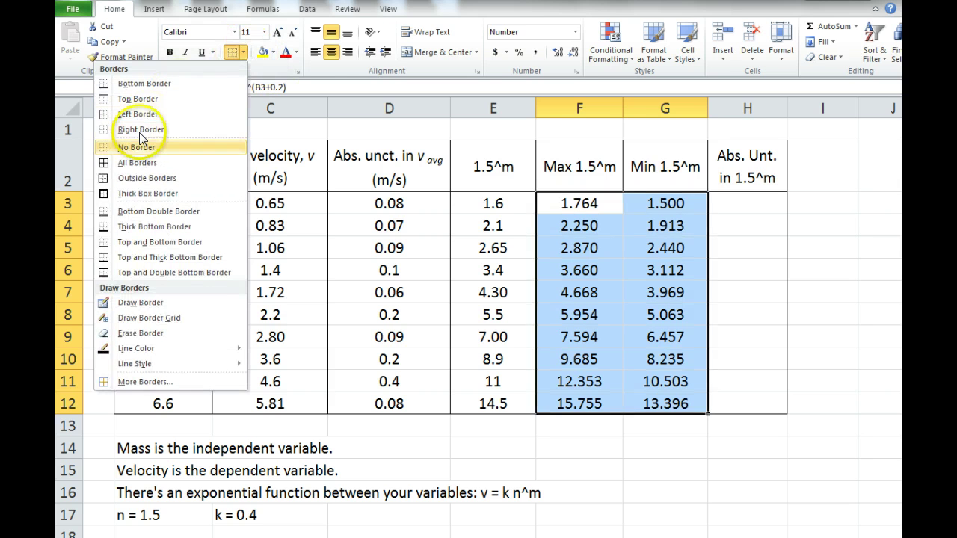
click(136, 178)
drag(575, 204, 551, 403)
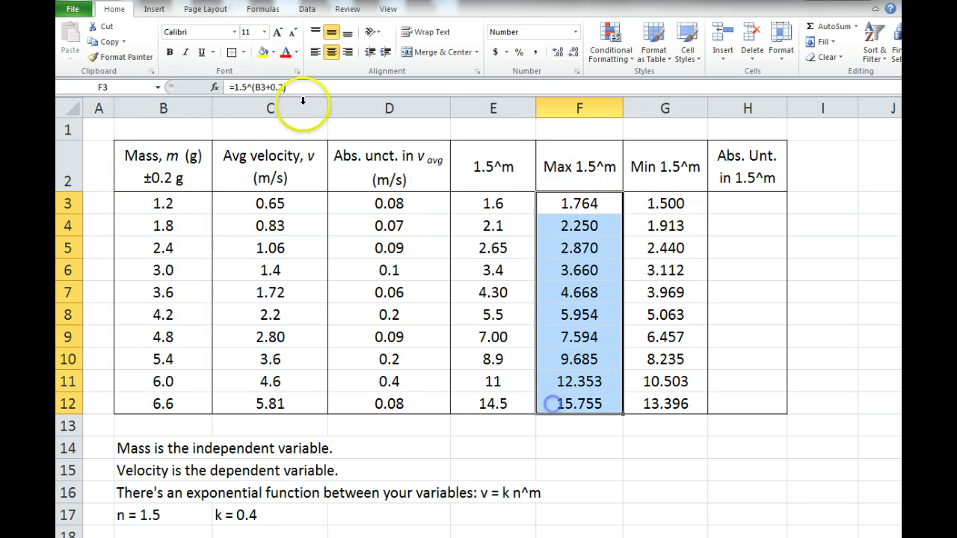
Examine the nominal, maximum and minimum 1.5^m columns and the cells needed for the absolute uncertainty.
click(724, 203)
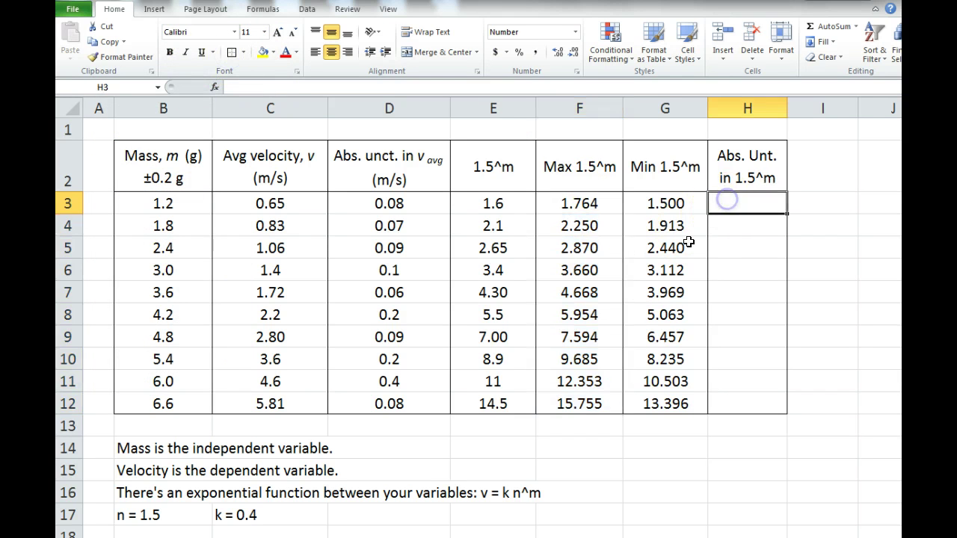
click(656, 202)
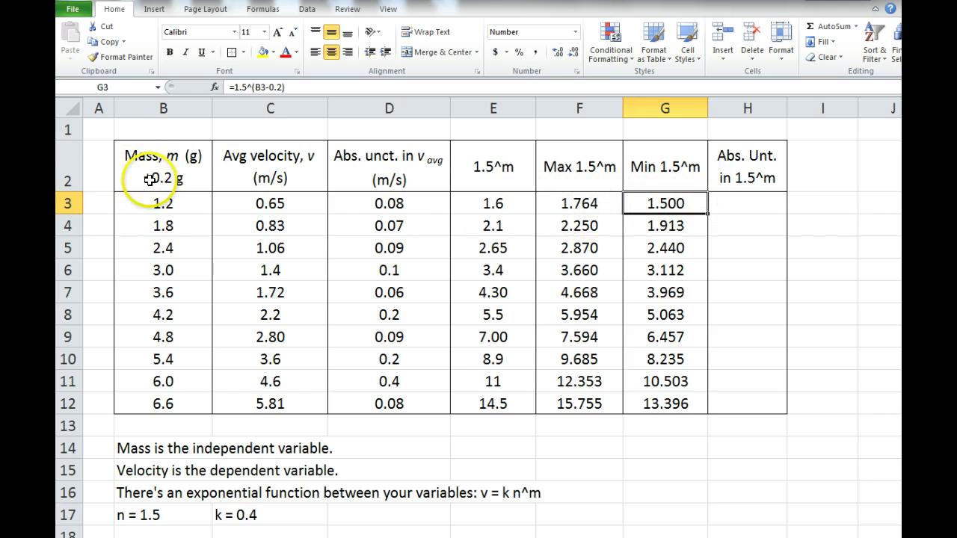
drag(589, 205, 598, 400)
drag(672, 211, 665, 403)
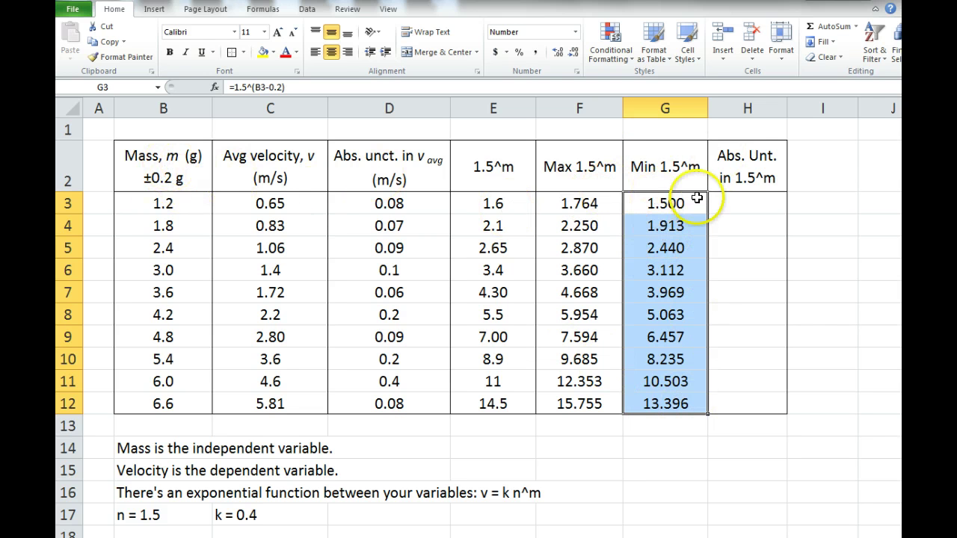
click(719, 196)
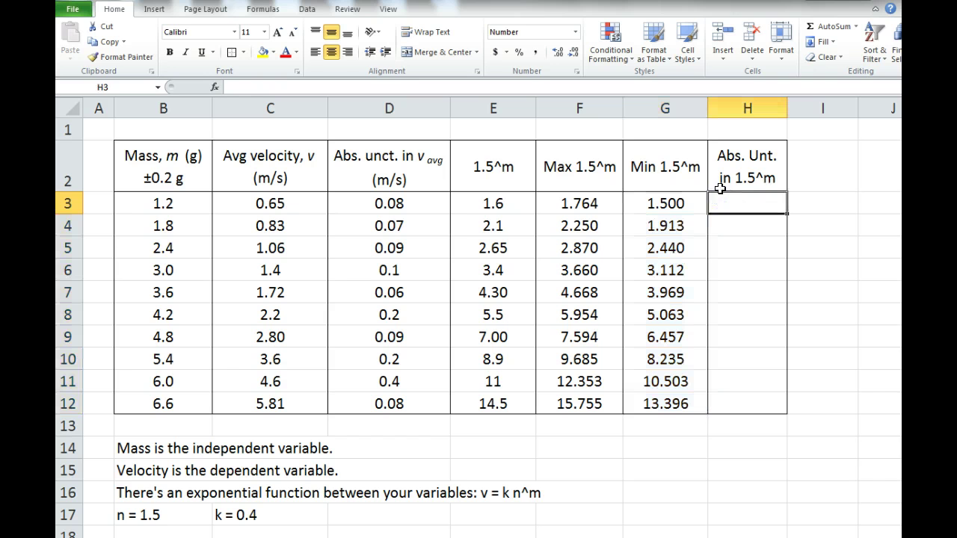
drag(587, 203, 668, 194)
click(739, 196)
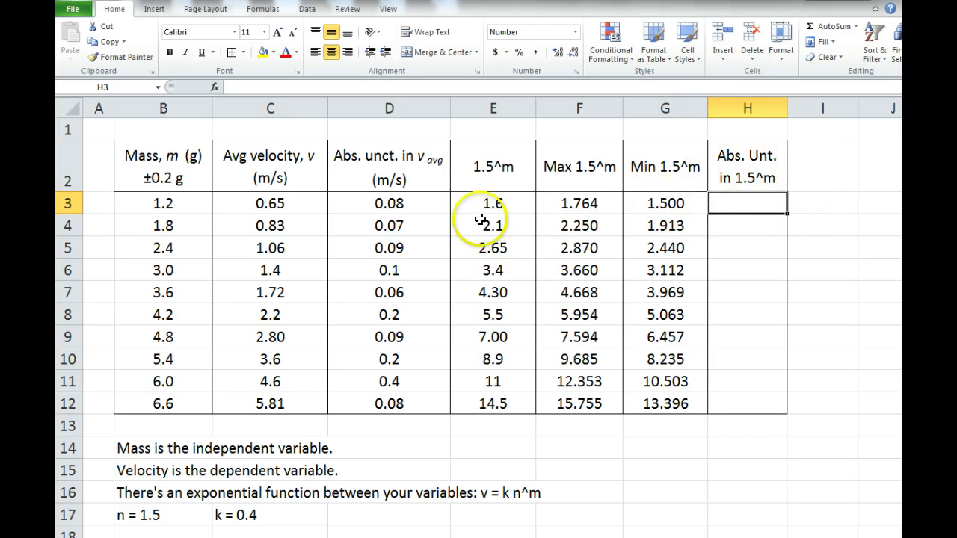
drag(501, 202, 509, 402)
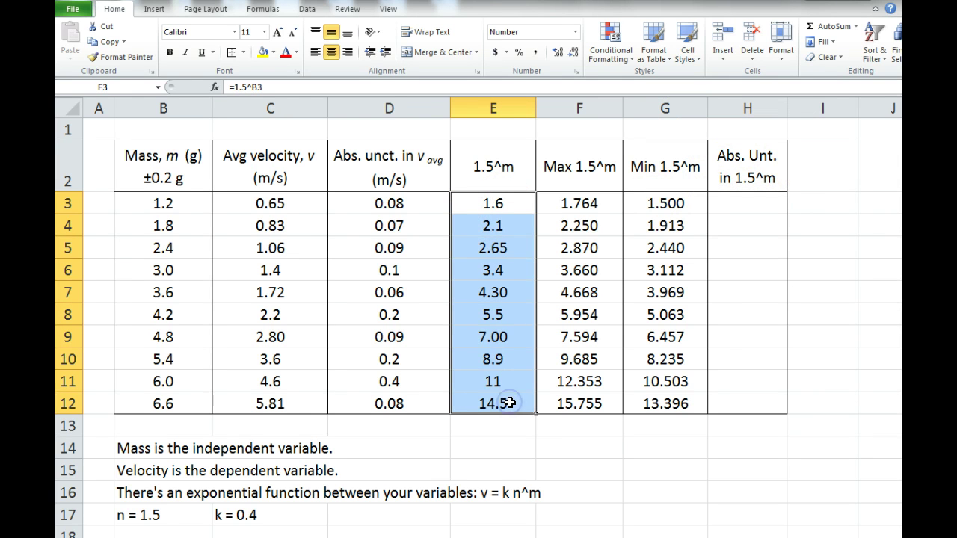
click(502, 203)
click(568, 202)
click(671, 203)
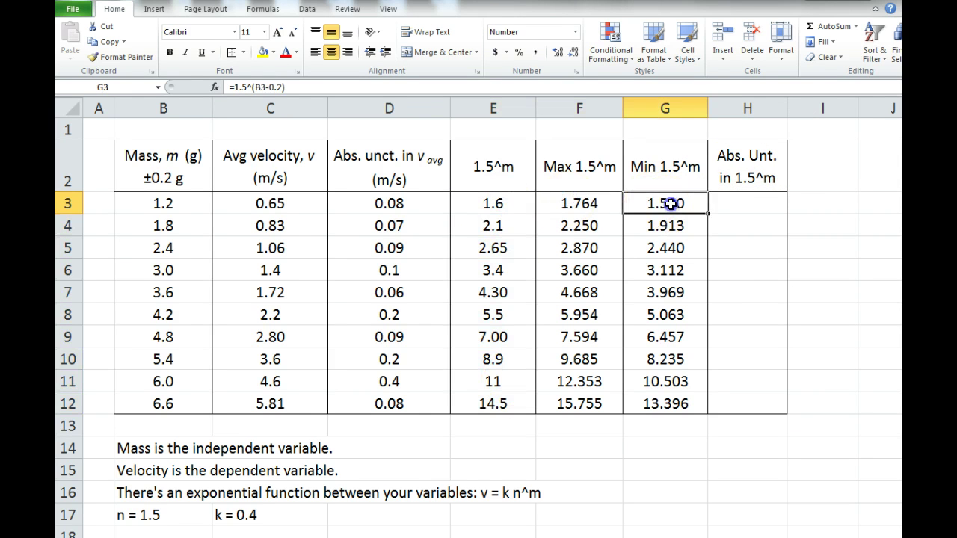
Enter the absolute uncertainty formula "=(F3-G3)/2" in H3, show it to three decimals, and fill it down to H12.
click(741, 201)
text(=)
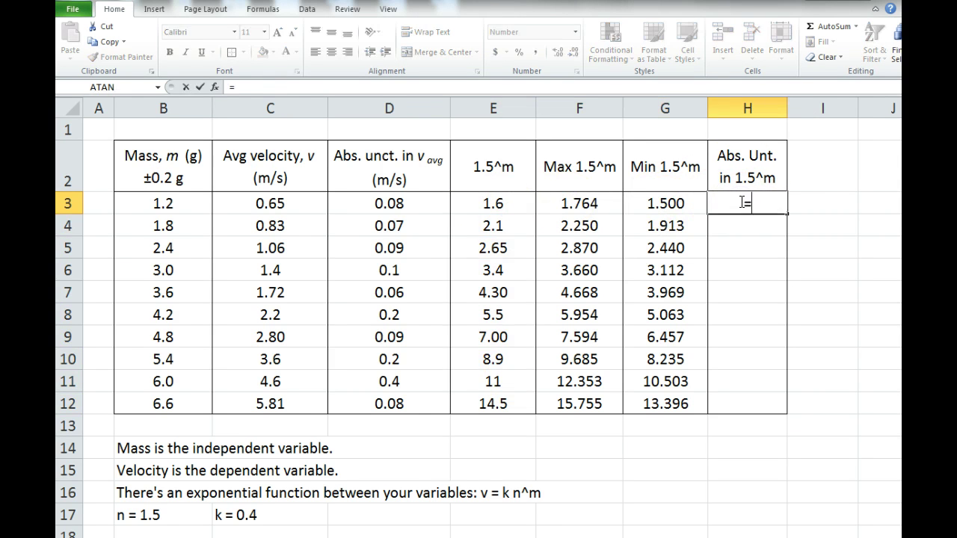
click(582, 209)
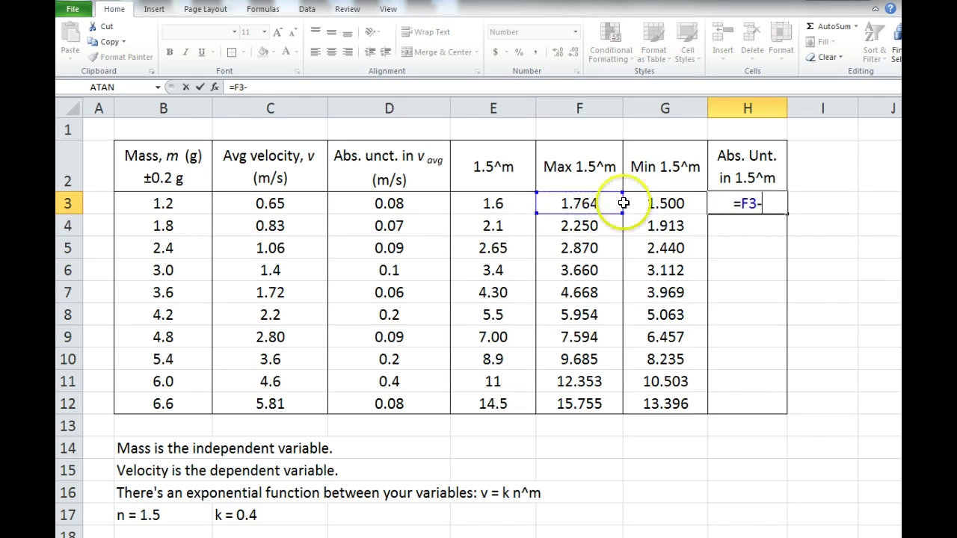
text(-)
click(647, 202)
click(233, 86)
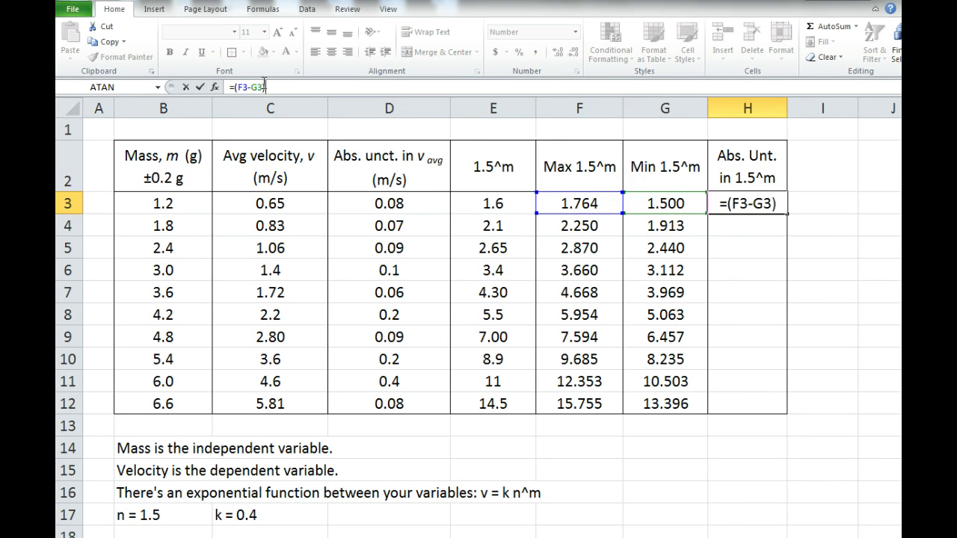
key(Return)
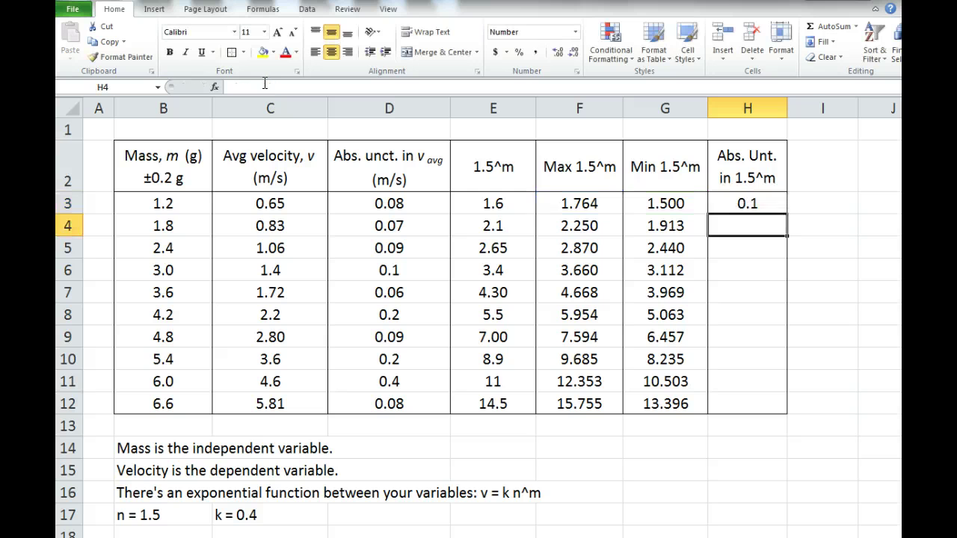
click(736, 202)
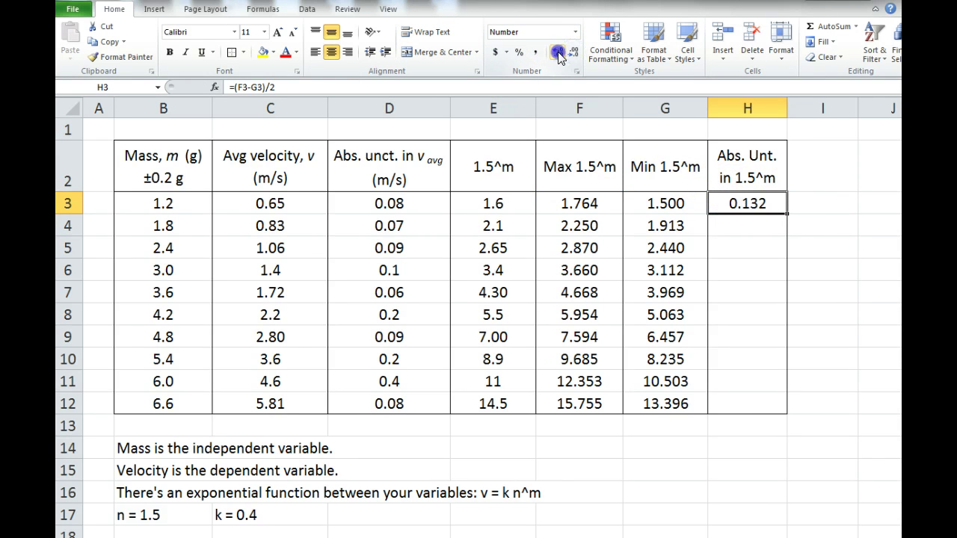
drag(787, 214, 788, 401)
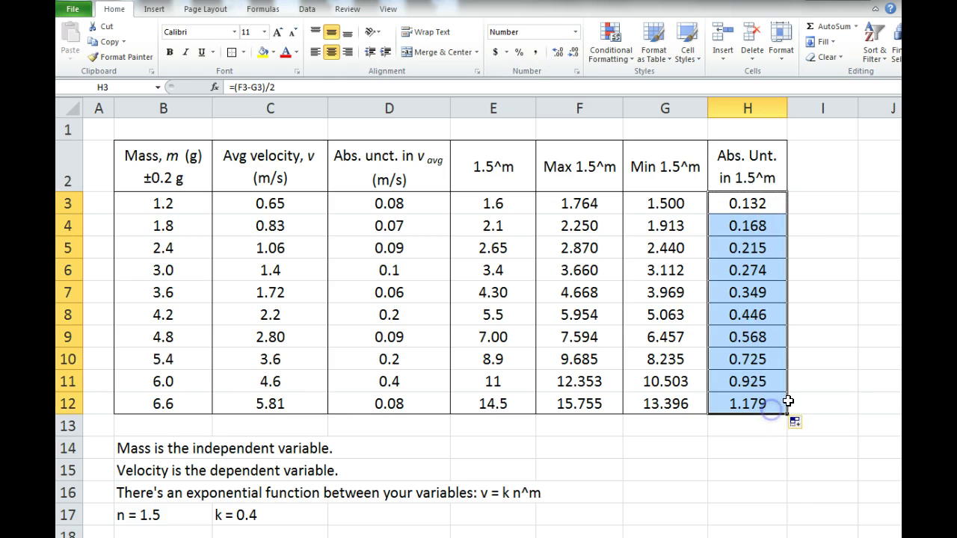
Remove the inner borders from H3:H12 and put an outside border around the range.
click(244, 52)
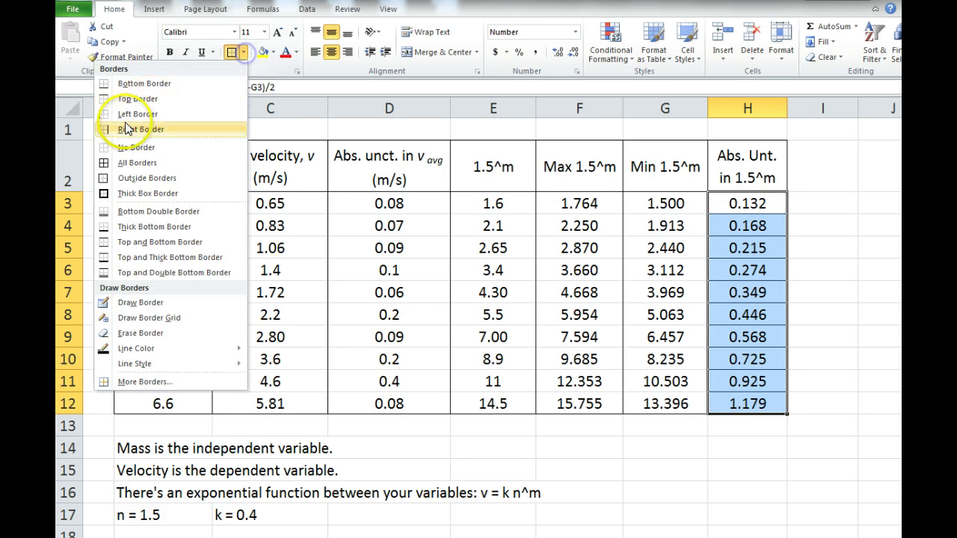
click(110, 155)
click(244, 48)
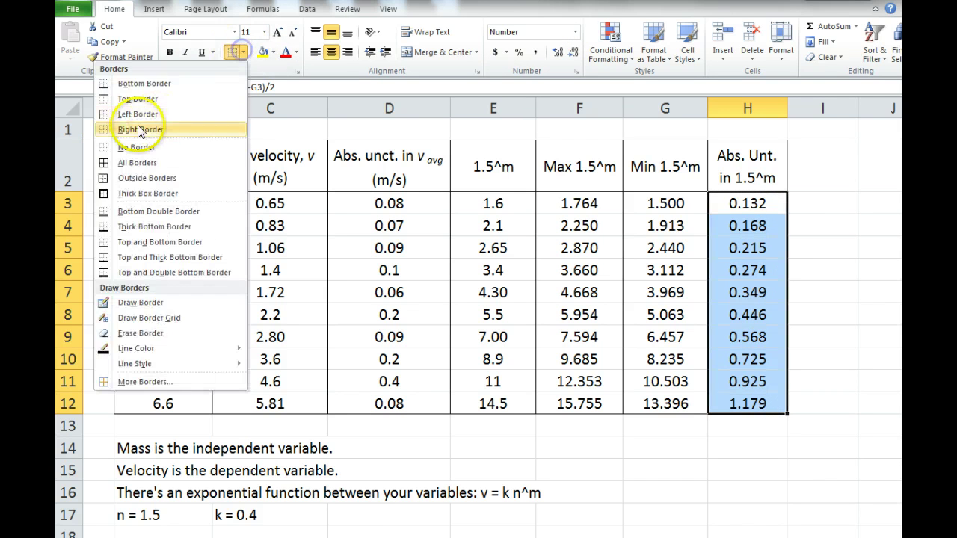
click(124, 179)
Try replacing the uncertainty formula in H3 with the value .1.
click(781, 203)
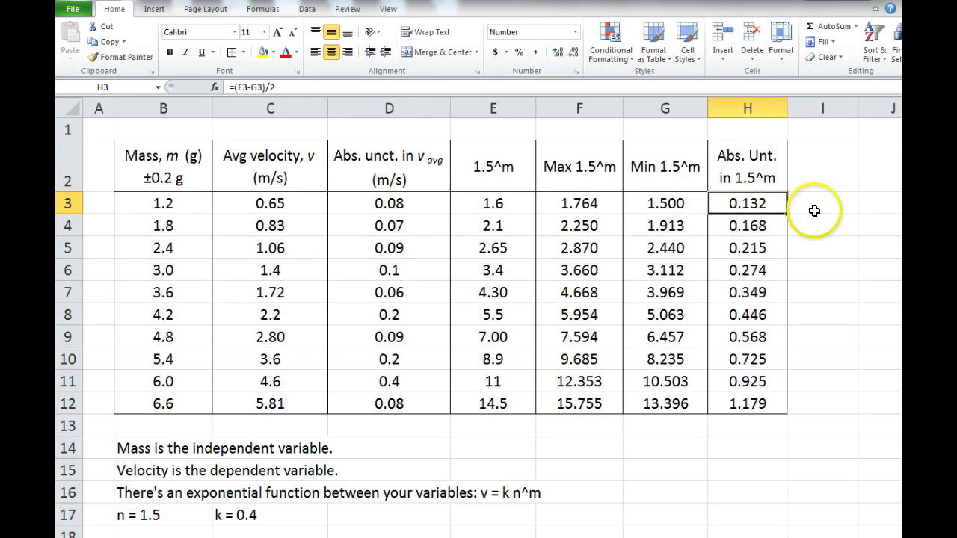
text(0.1)
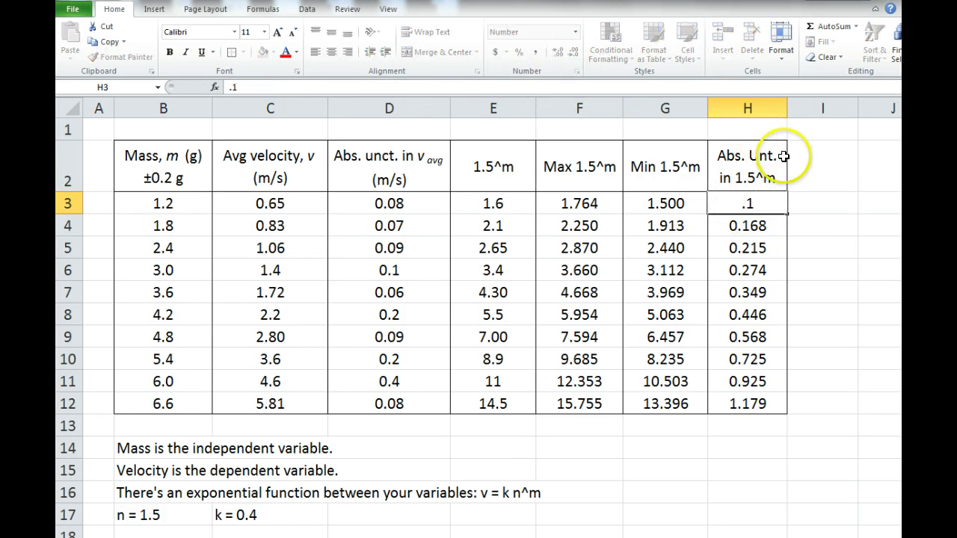
key(Return)
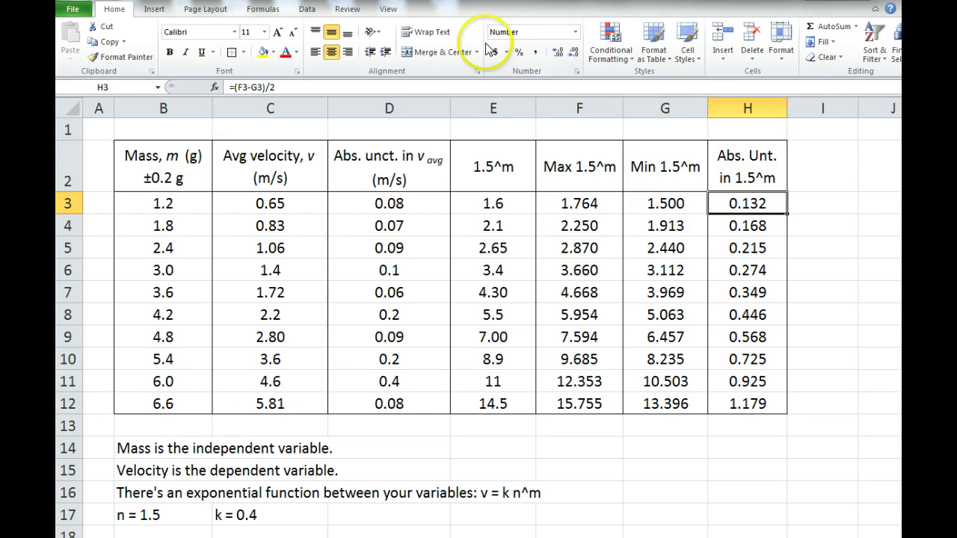
Display the absolute uncertainties in H3 to H6 with one decimal place.
click(577, 53)
click(576, 53)
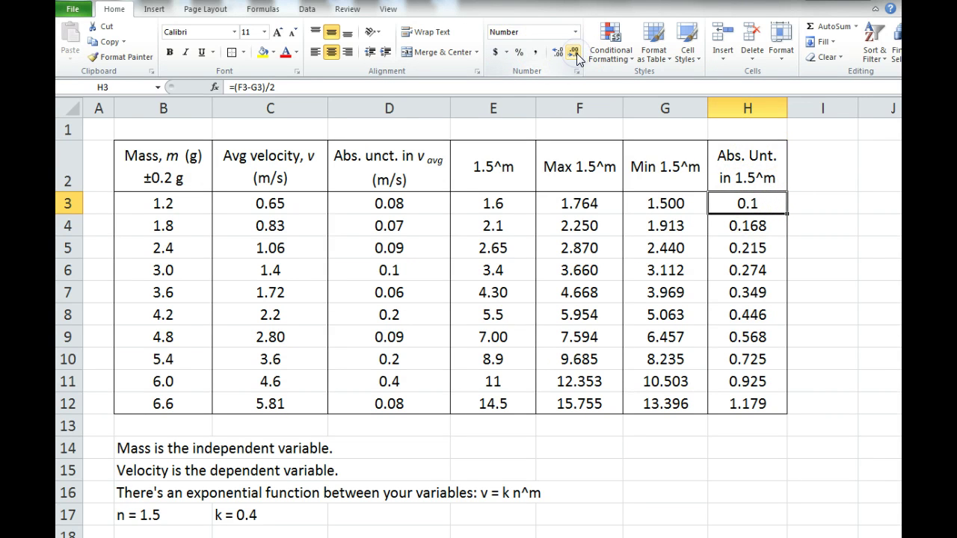
key(Down)
click(576, 53)
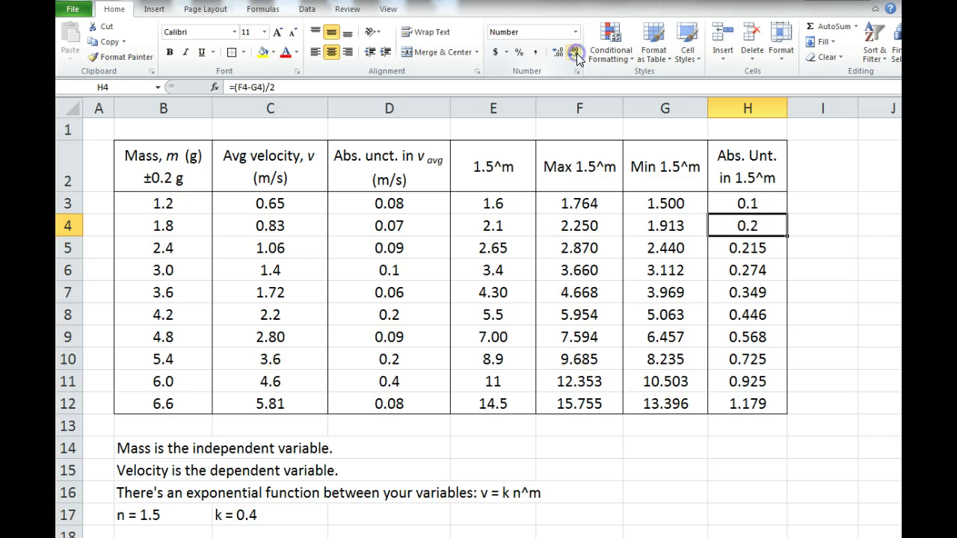
key(Down)
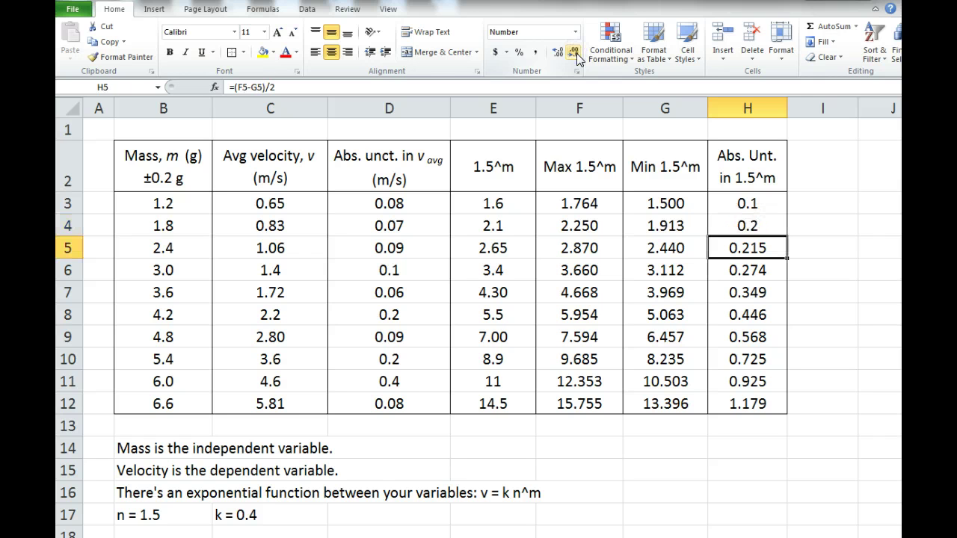
click(576, 53)
click(576, 53)
key(Down)
click(577, 53)
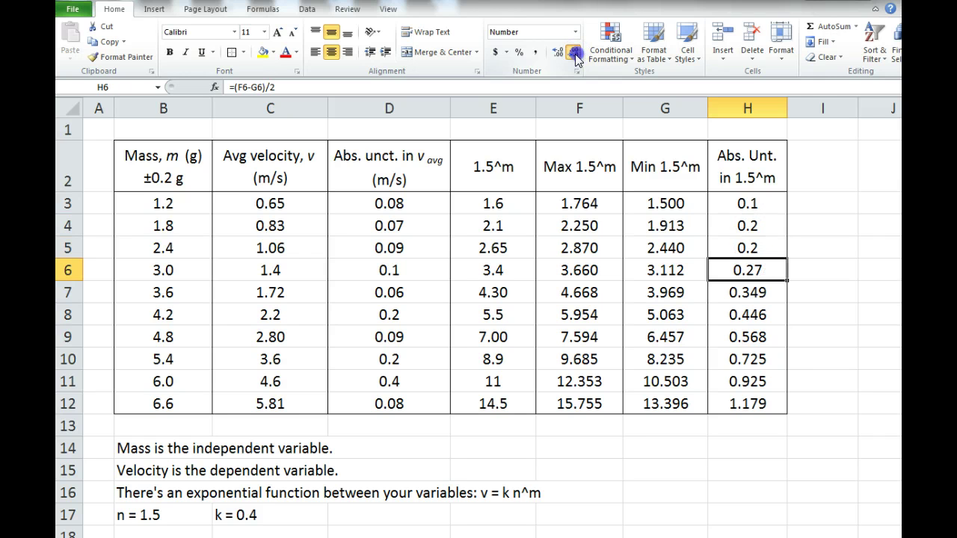
click(576, 53)
Try overwriting the uncertainty formula in H7 with the rounded-up value .4.
key(Down)
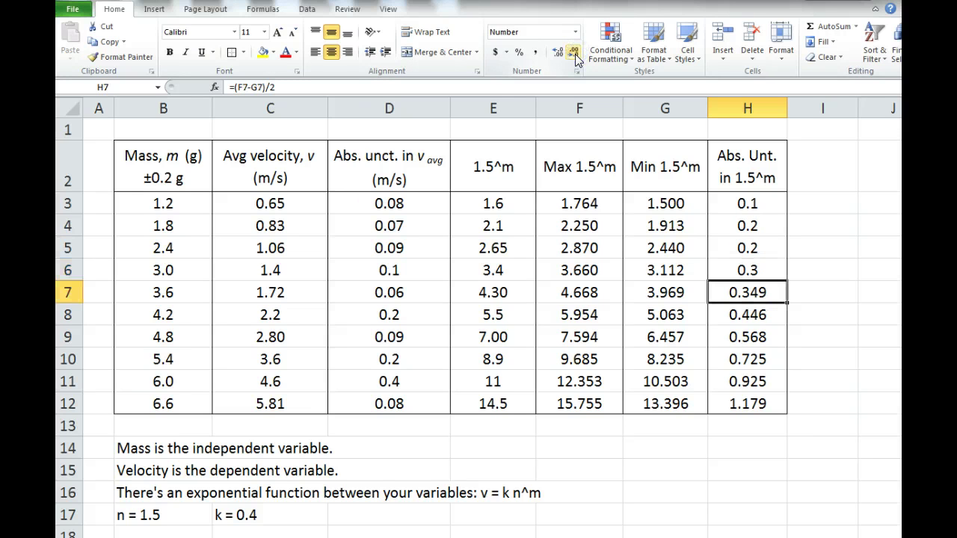
text(.)
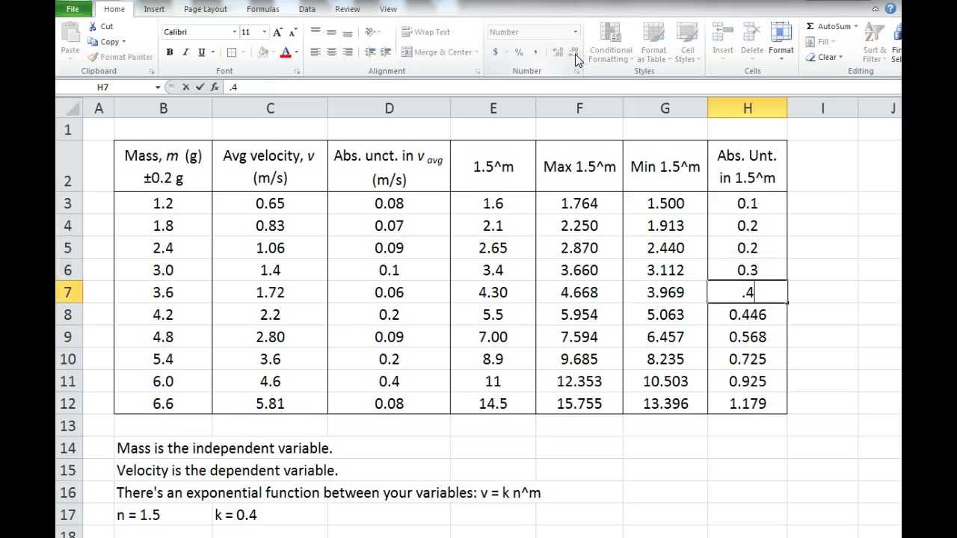
text(4)
key(Return)
key(ctrl+z)
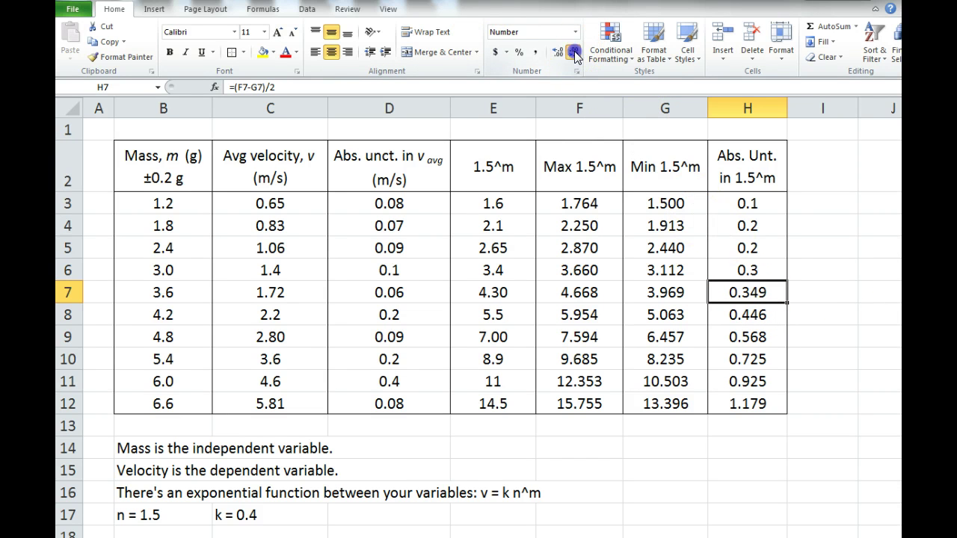
Round the absolute uncertainties up by entering .4 in H7 and .5 in H8.
text(.4)
key(Return)
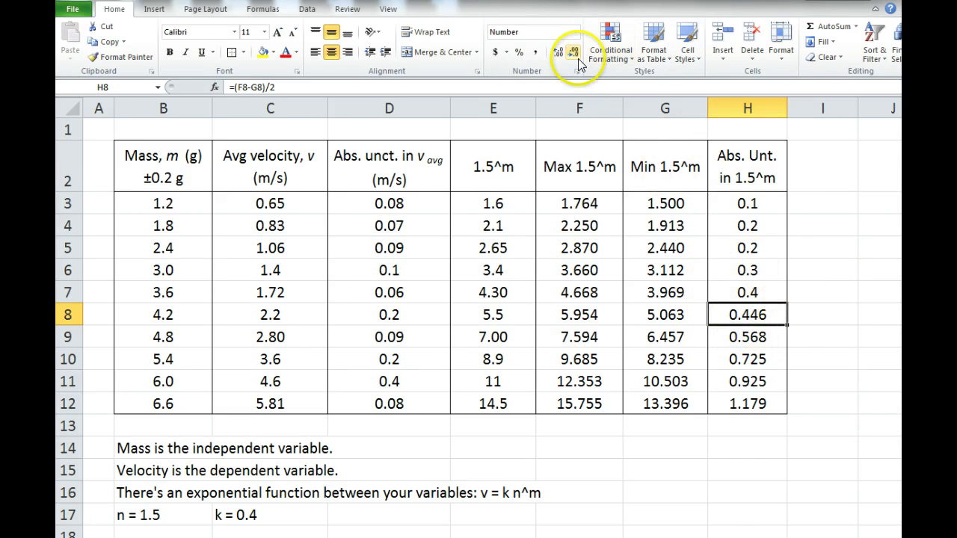
text(.5)
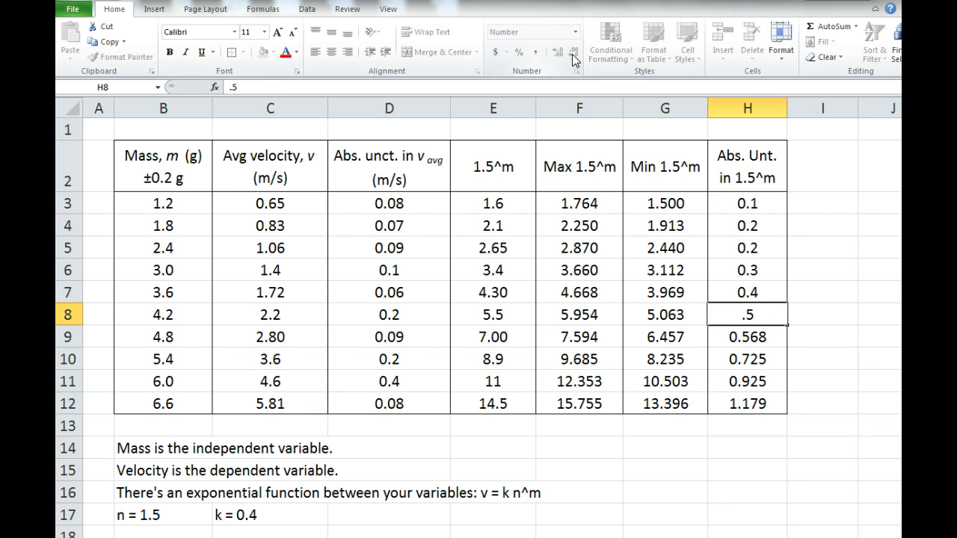
key(Return)
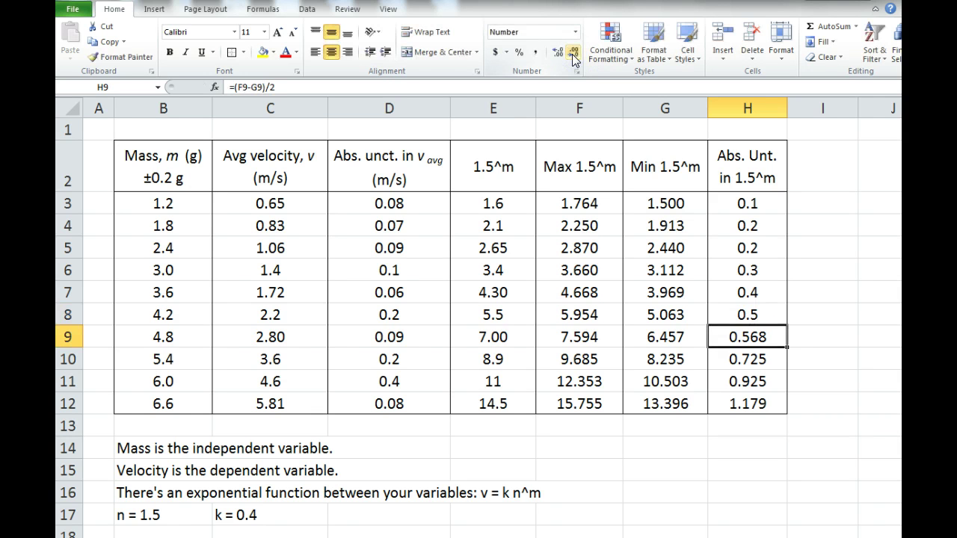
Display the absolute uncertainties in H9 to H11 with one decimal place and the one in H12 with no decimals.
click(571, 54)
click(572, 54)
key(Return)
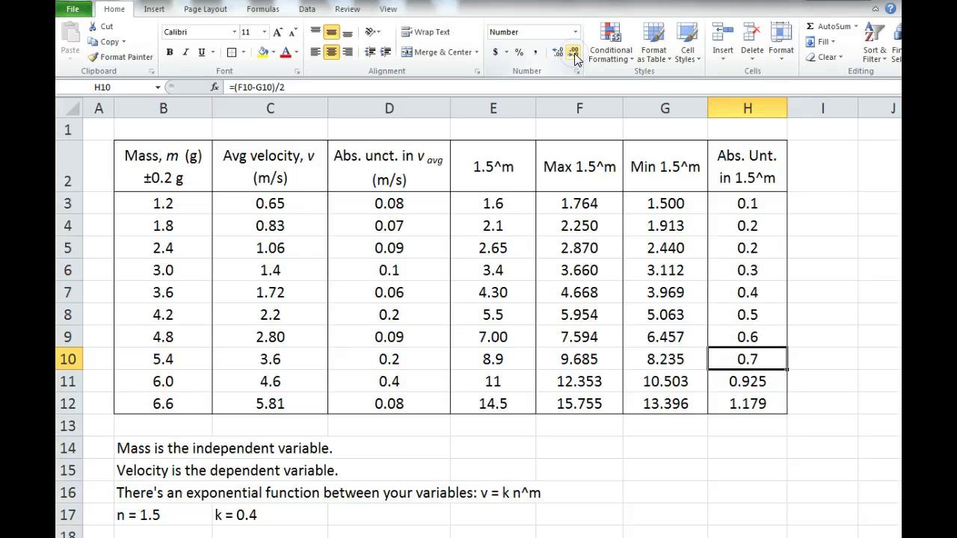
key(Return)
key(Return)
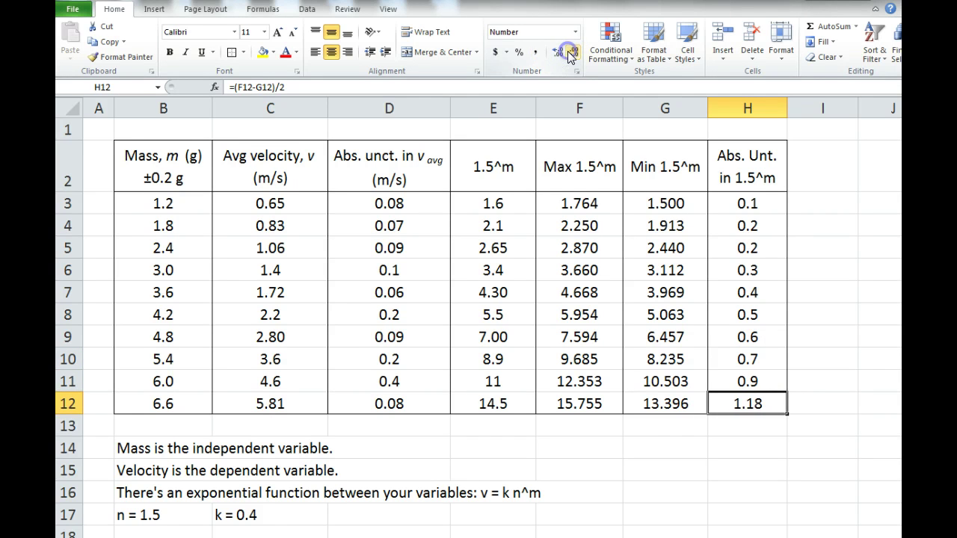
drag(665, 203, 666, 382)
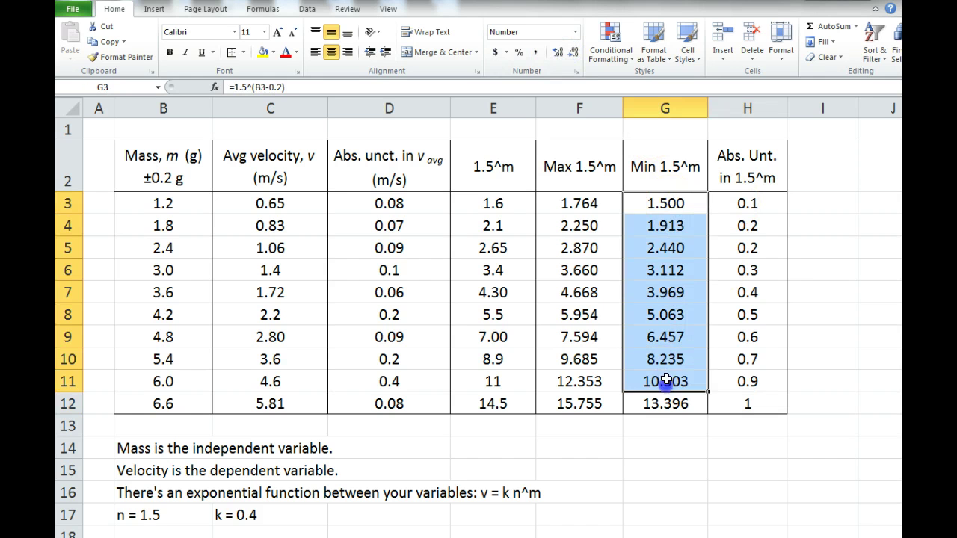
click(575, 53)
click(575, 52)
click(576, 53)
click(557, 52)
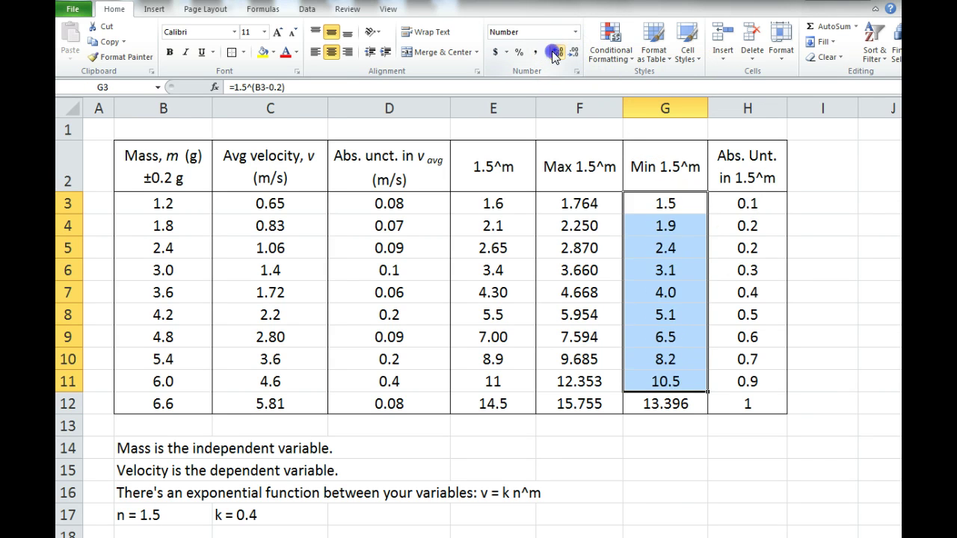
drag(748, 203, 748, 381)
click(675, 203)
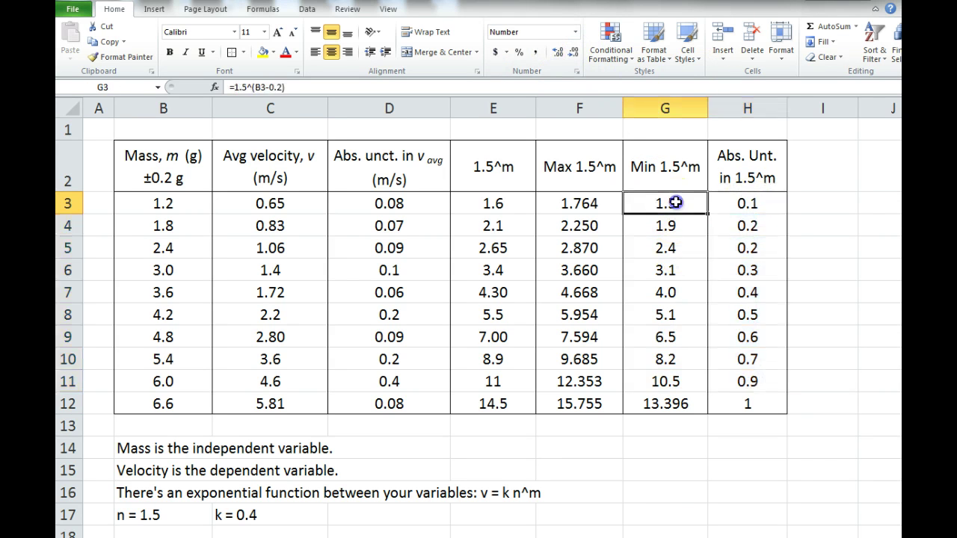
key(ctrl+z)
key(ctrl+z)
key(ctrl+z)
key(ctrl+z)
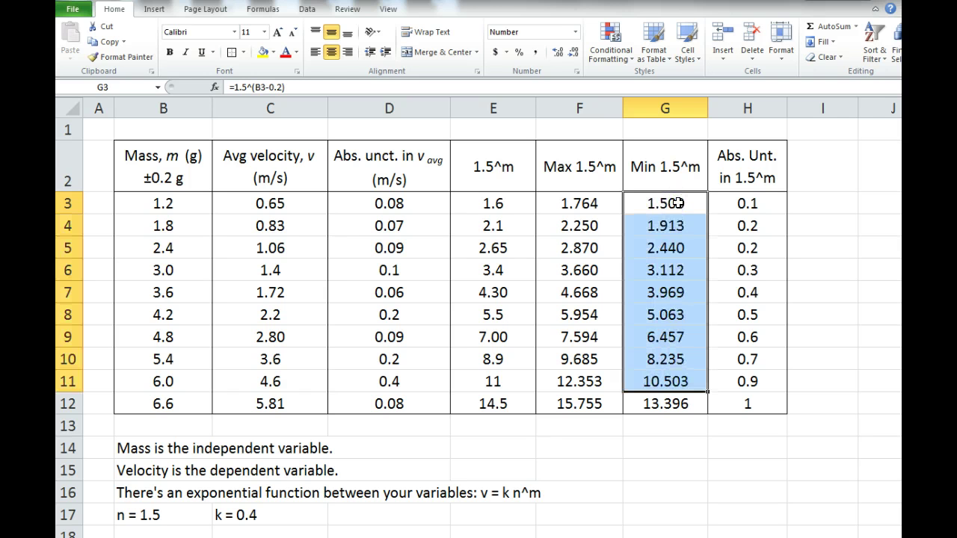
Display all the 1.5^m values in E3 to E12 uniformly with three decimal places.
drag(495, 202, 490, 383)
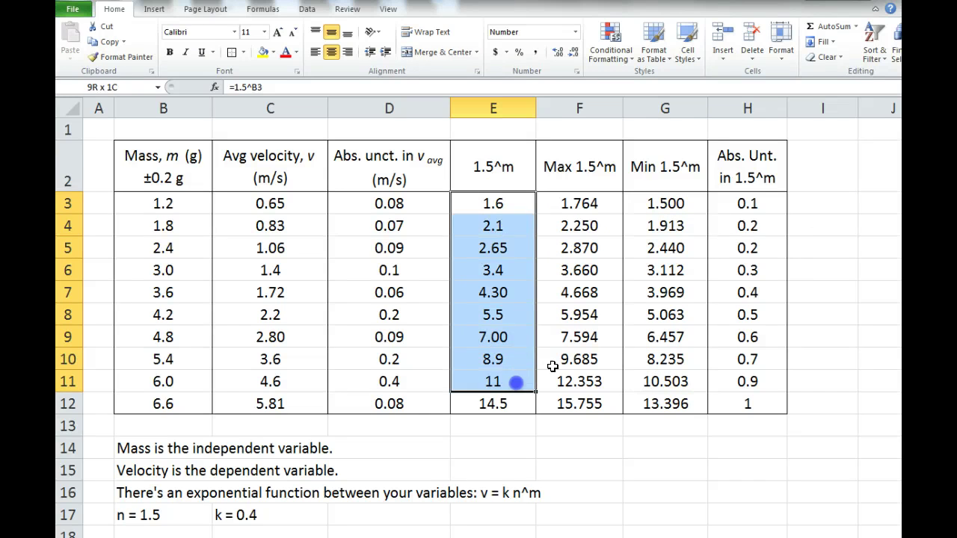
drag(760, 204, 751, 382)
drag(497, 203, 512, 379)
drag(493, 204, 497, 401)
click(573, 52)
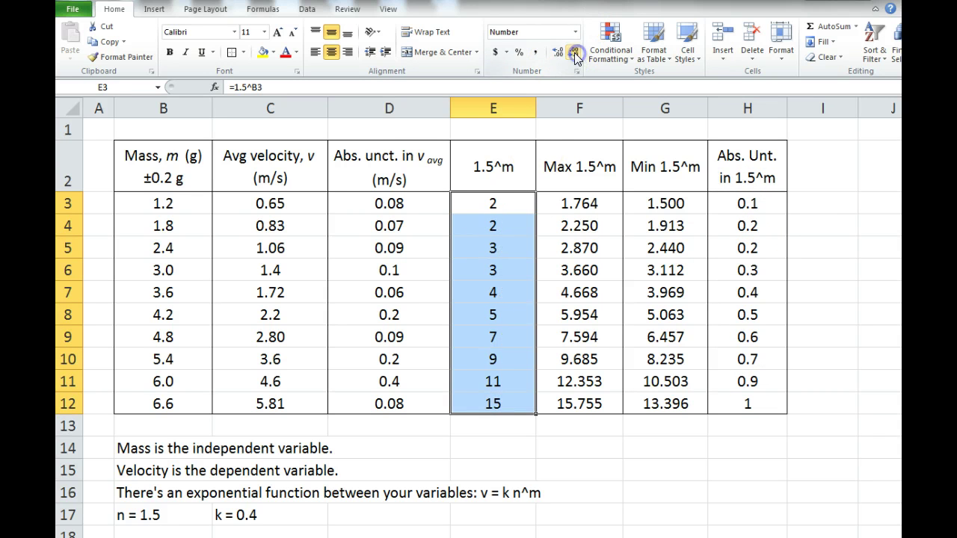
click(558, 52)
click(557, 52)
click(557, 53)
Display the 1.5^m values in E3 to E11 with one decimal place and the one in E12 with no decimals.
drag(482, 205, 532, 382)
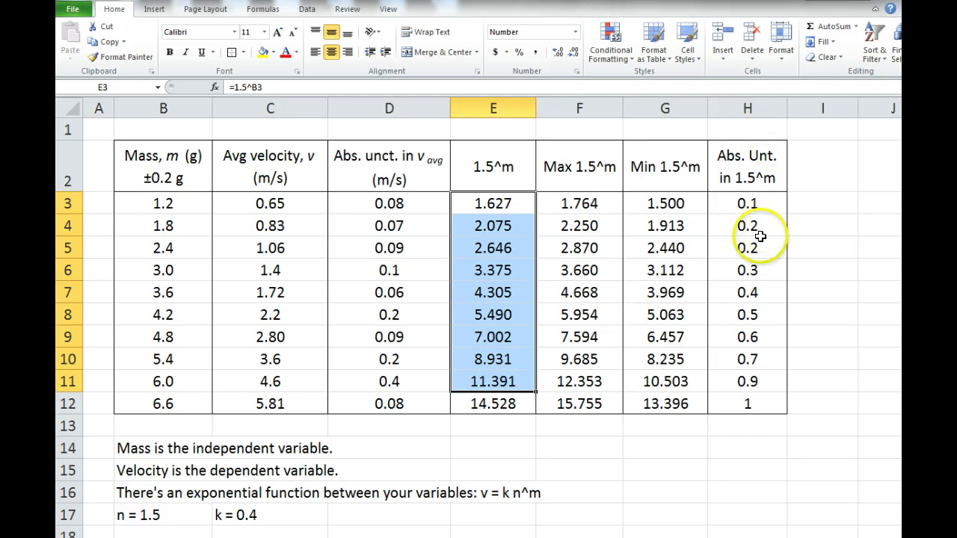
click(573, 53)
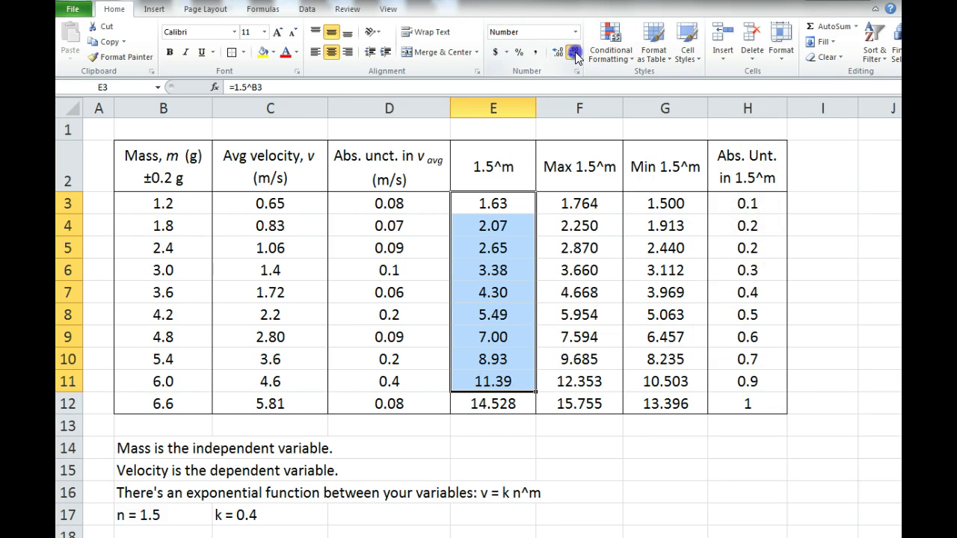
click(573, 53)
click(574, 52)
click(556, 52)
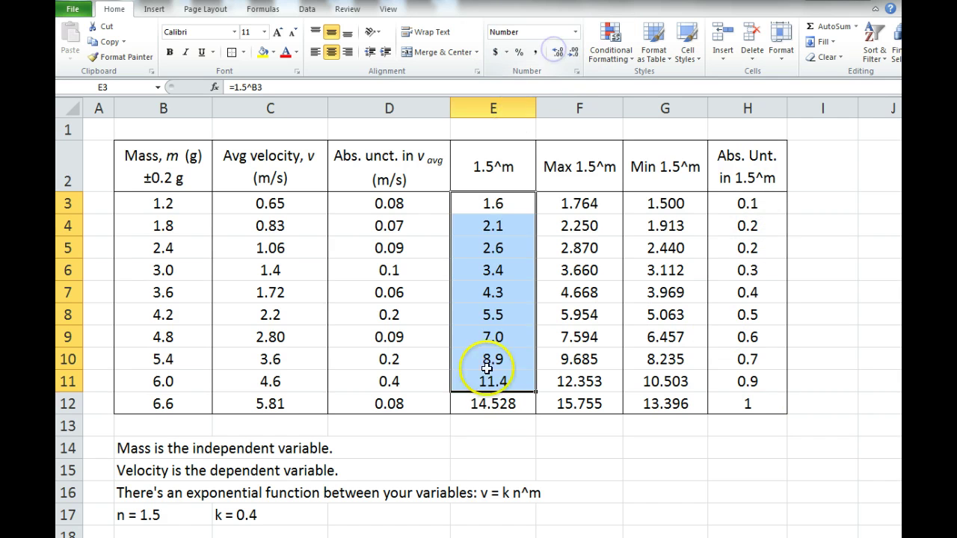
click(513, 404)
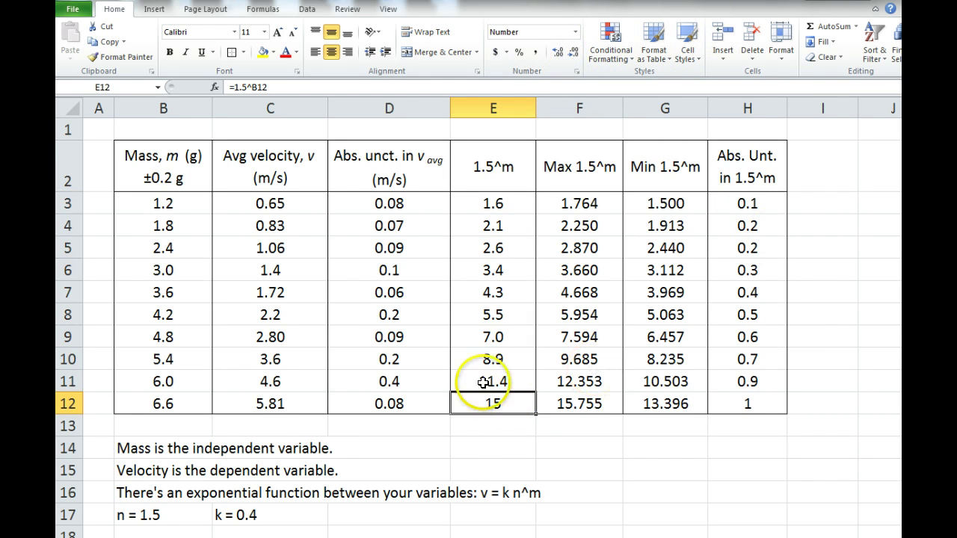
Compare the decimal places of the 1.5^m values in E3 to E12 with those of their absolute uncertainties in H3 to H12.
drag(509, 203, 494, 399)
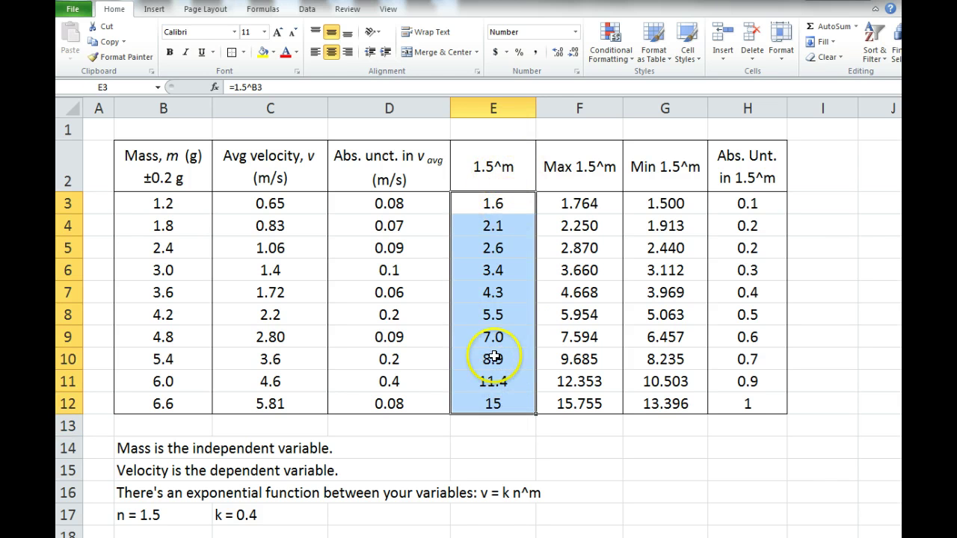
drag(748, 208, 747, 400)
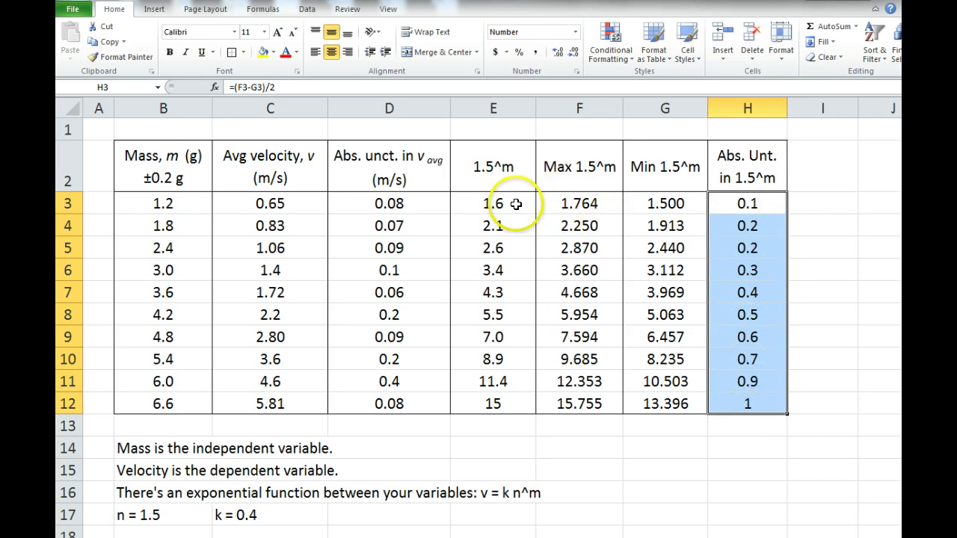
drag(512, 204, 519, 372)
drag(748, 204, 747, 404)
drag(507, 208, 498, 401)
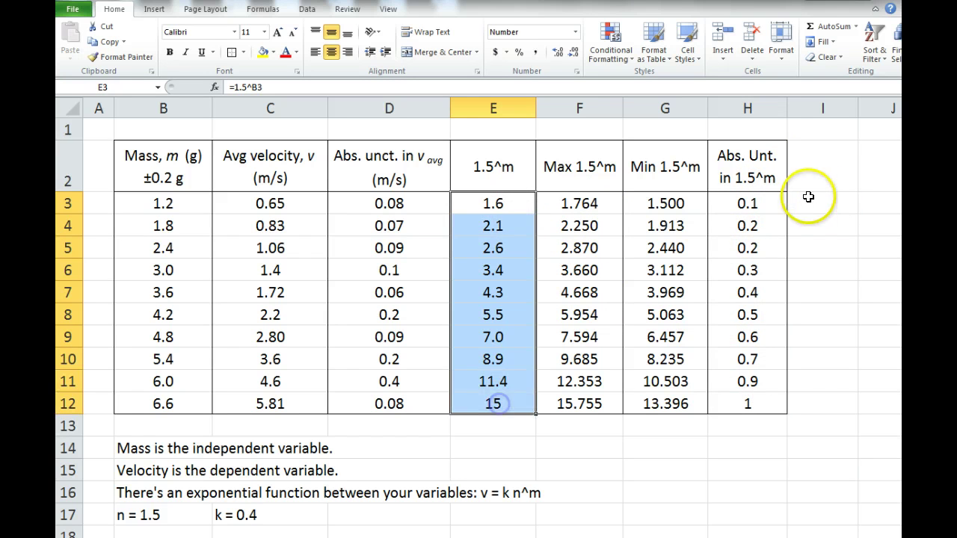
drag(747, 204, 747, 404)
Add vertical and horizontal error bars to the chart of average velocity against 1.5^mass.
click(555, 448)
scroll(555, 448, down, 5)
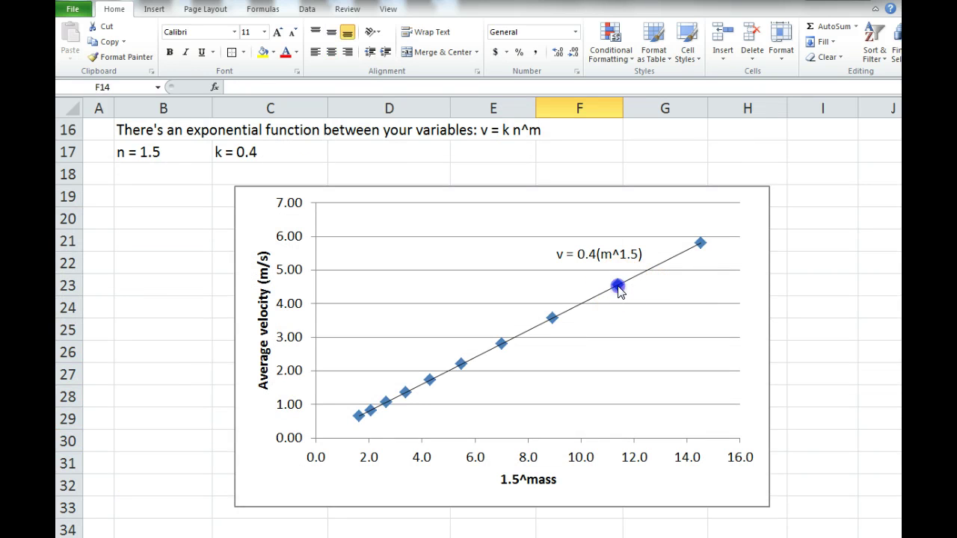
click(618, 291)
click(617, 291)
click(834, 270)
click(762, 193)
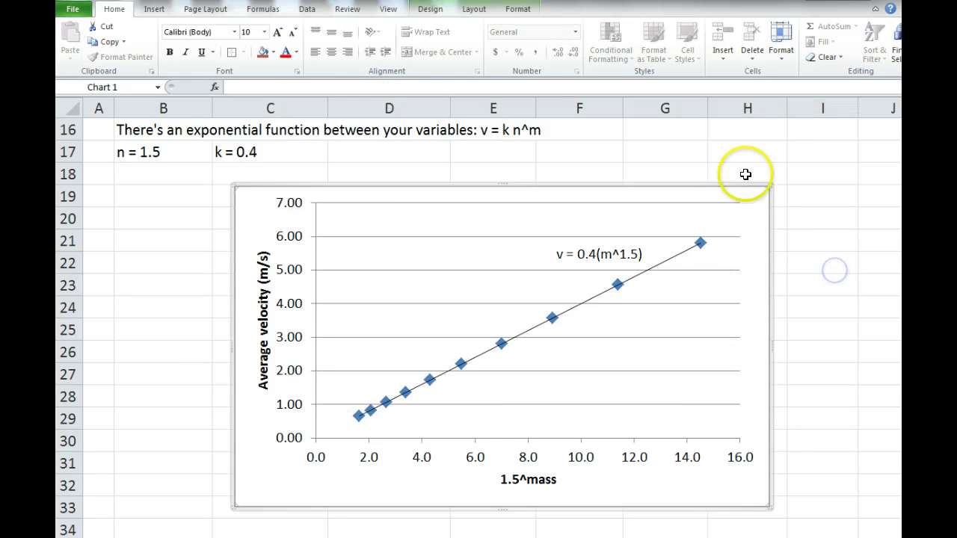
click(471, 9)
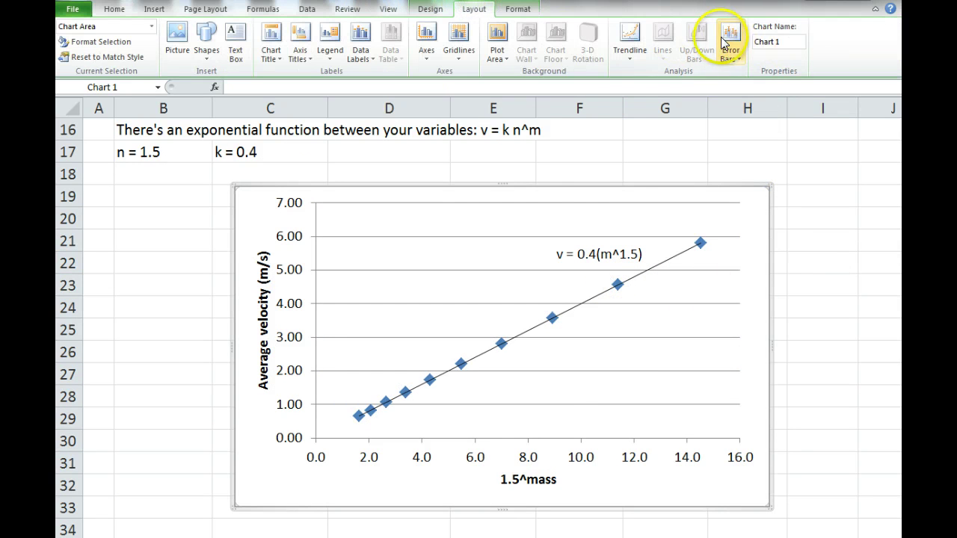
click(726, 41)
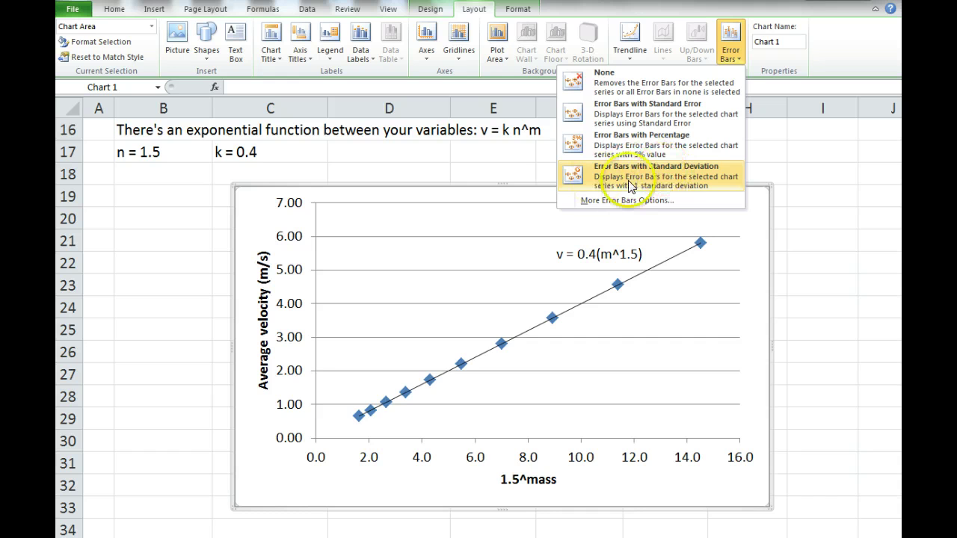
click(632, 200)
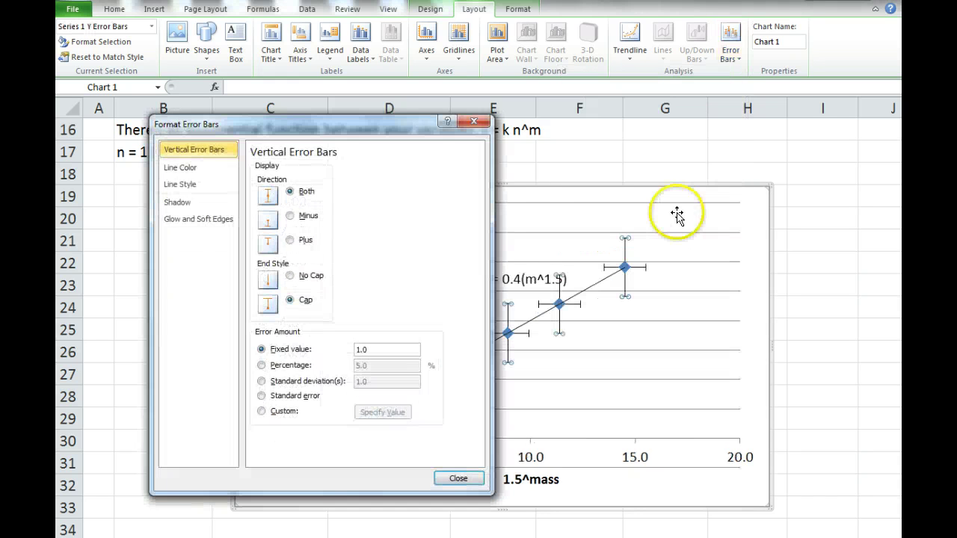
drag(320, 124, 236, 166)
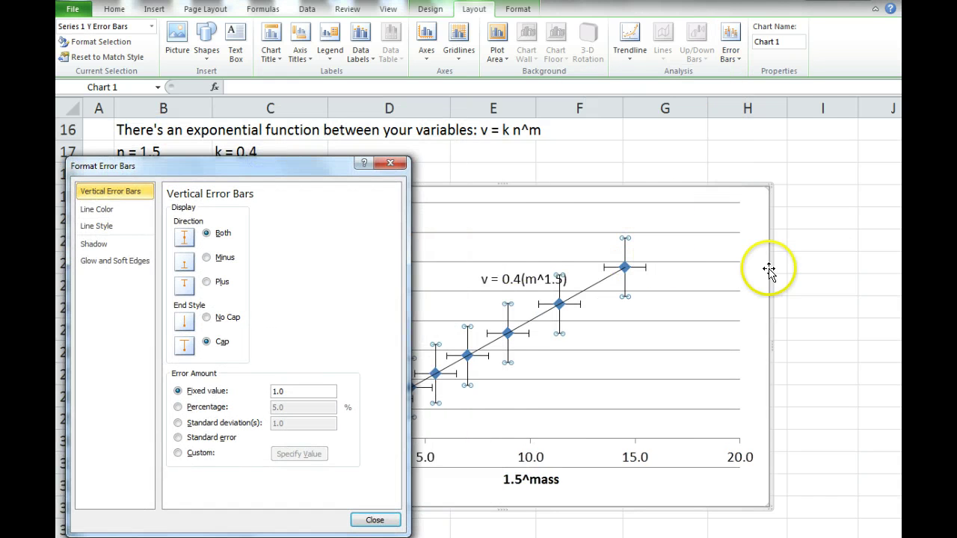
Select the chart's vertical error bars and set their error amount to Custom.
click(826, 260)
click(626, 251)
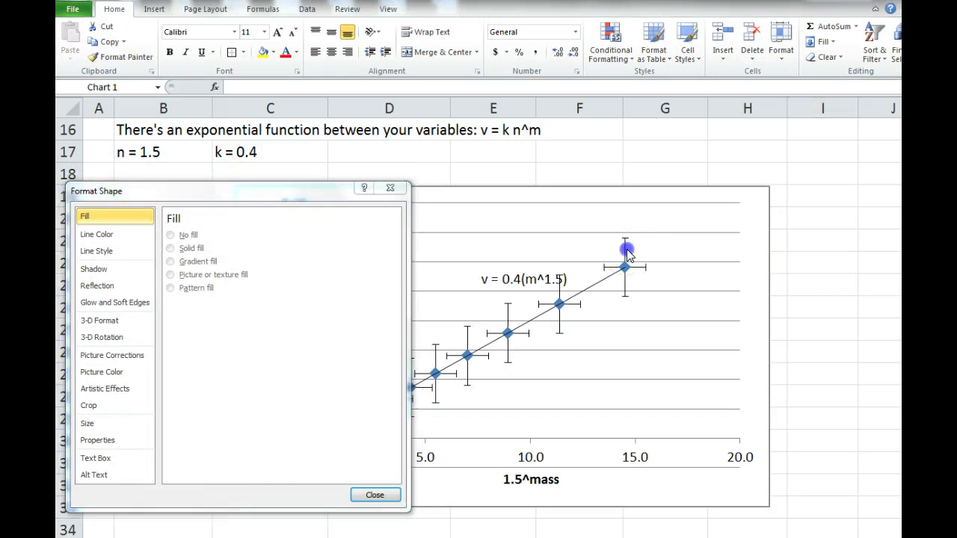
click(626, 249)
drag(212, 174, 223, 153)
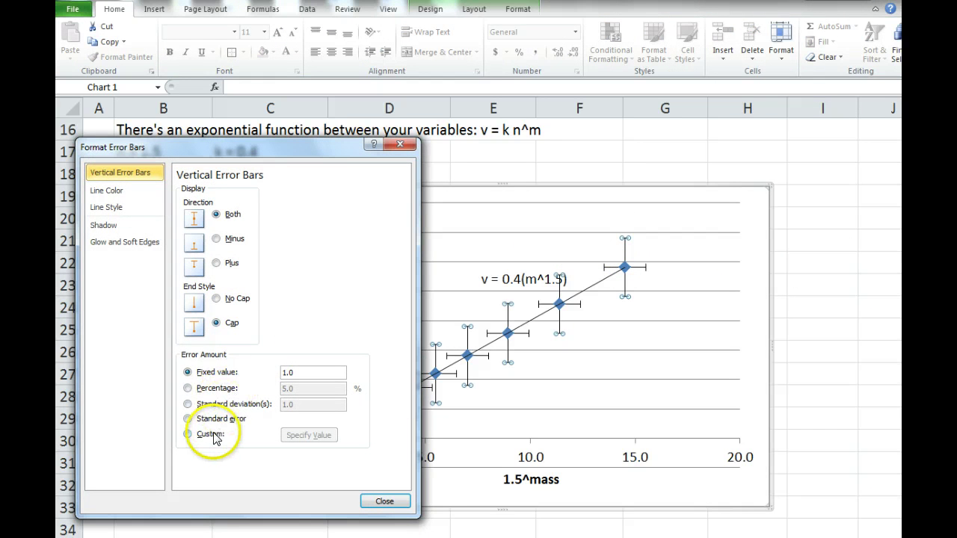
drag(288, 146, 725, 144)
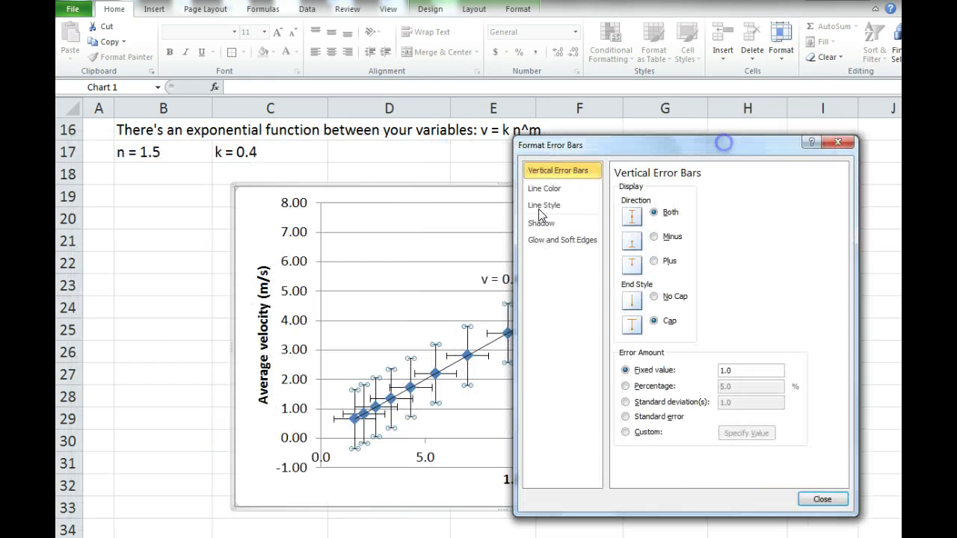
drag(657, 145, 239, 129)
click(233, 417)
click(327, 417)
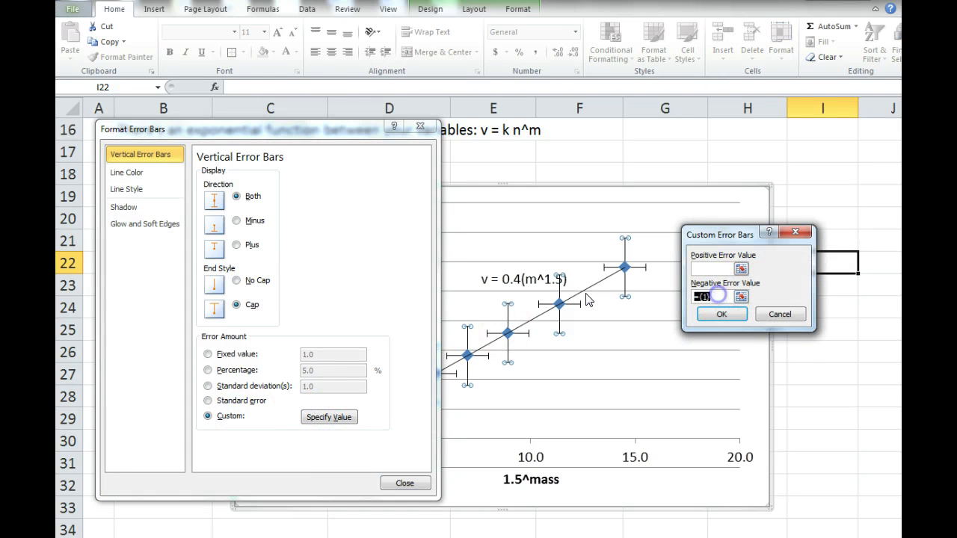
key(BackSpace)
click(704, 269)
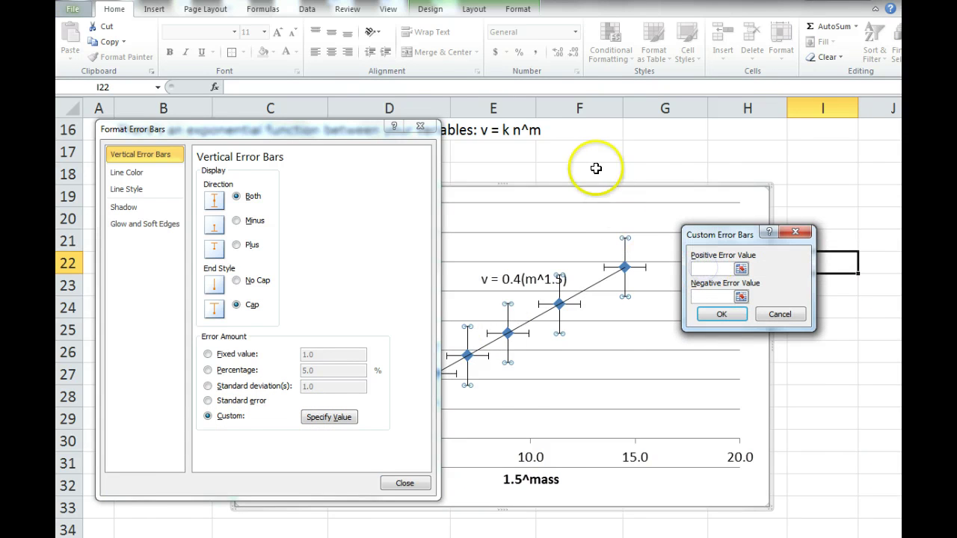
scroll(602, 171, up, 5)
click(332, 143)
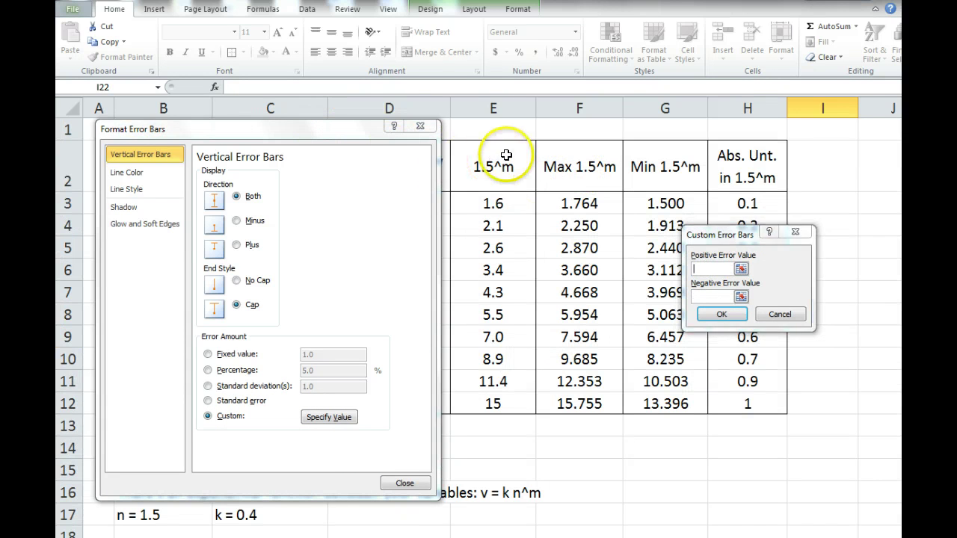
click(777, 314)
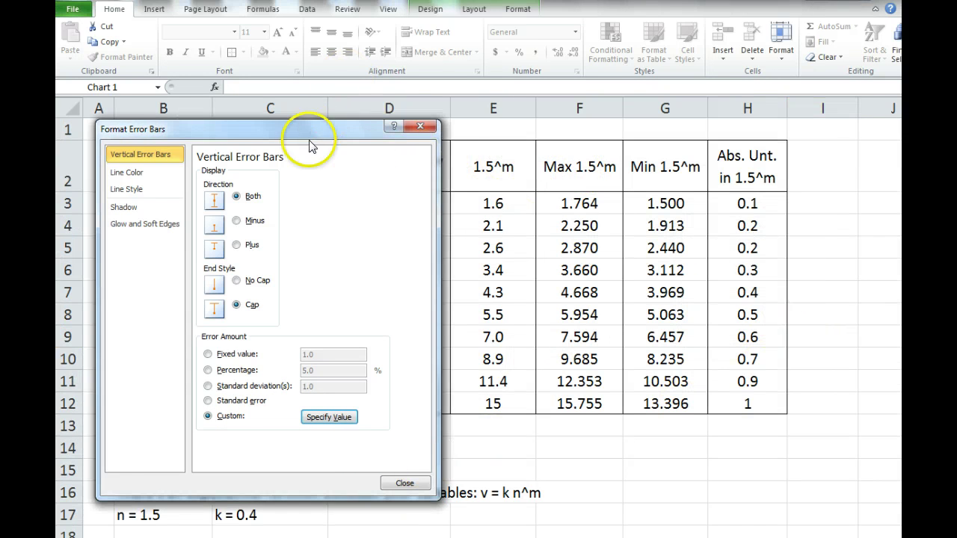
Use the velocity uncertainties in D3 to D12 as both the positive and negative custom error values of the vertical error bars.
drag(305, 138, 771, 134)
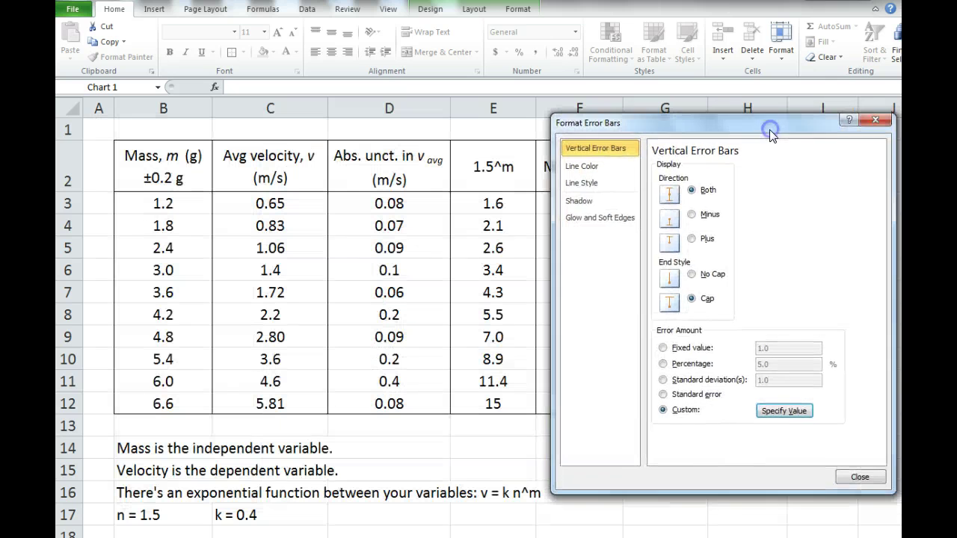
click(807, 416)
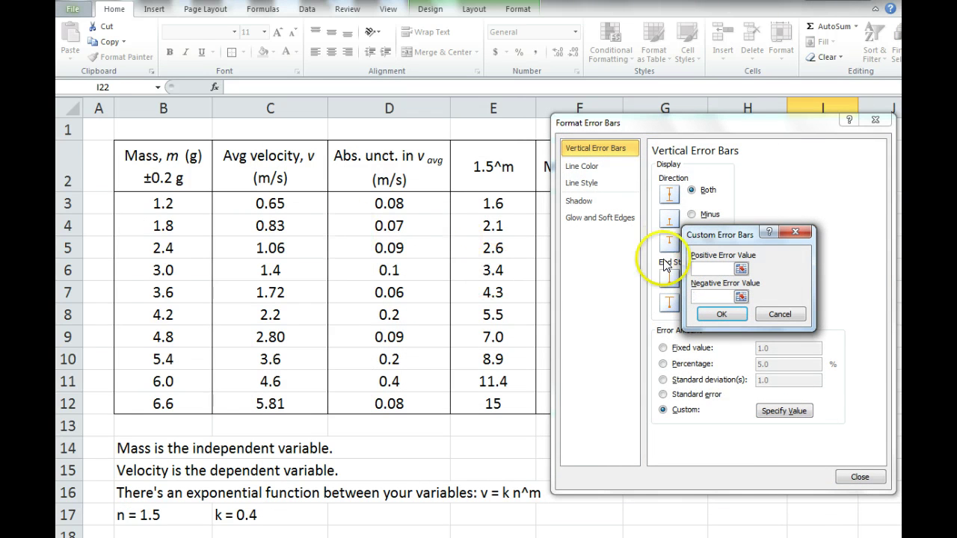
drag(719, 235, 696, 200)
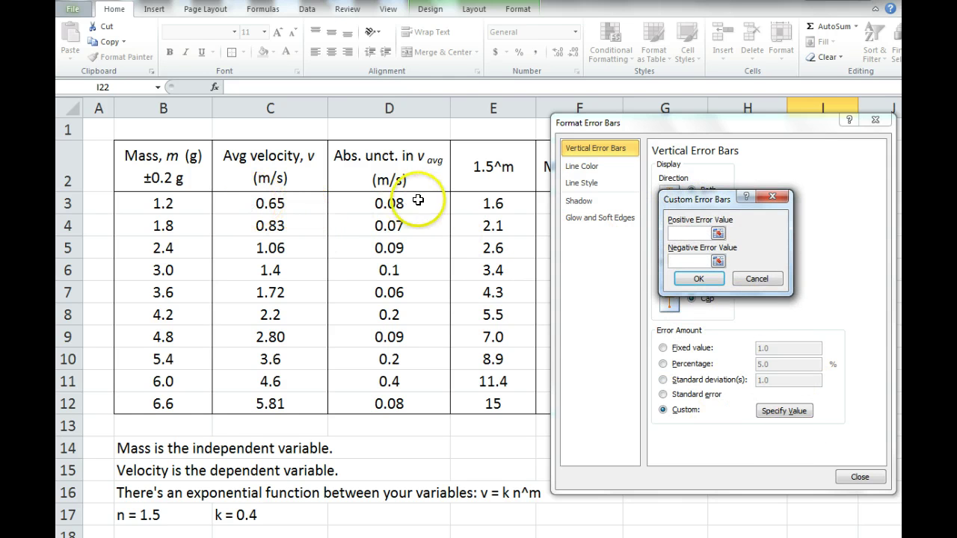
drag(396, 203, 394, 401)
click(688, 262)
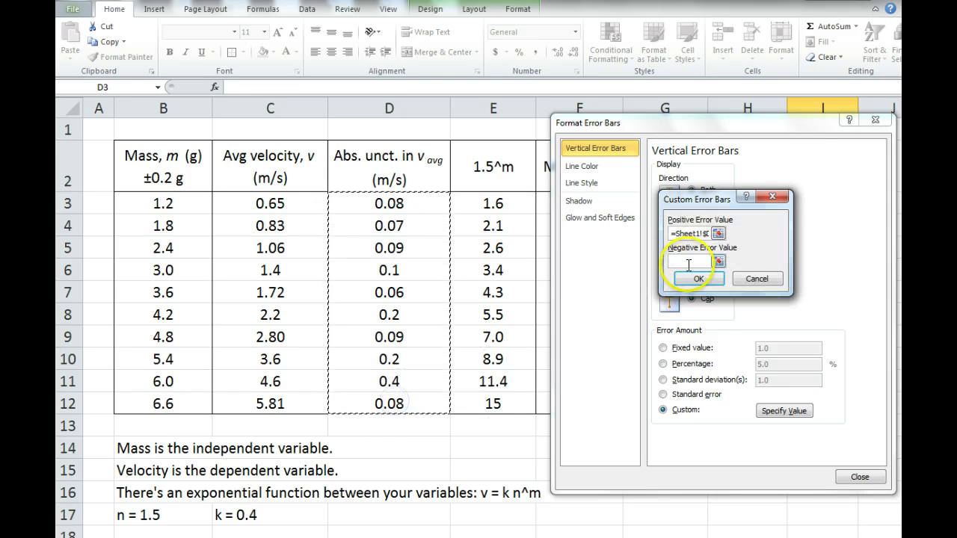
drag(387, 230, 376, 308)
drag(376, 394, 376, 396)
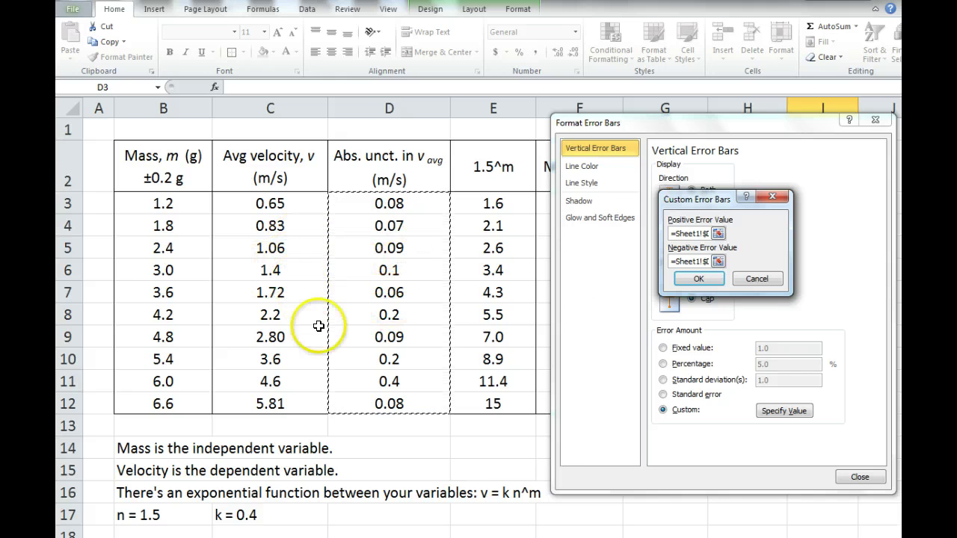
click(698, 278)
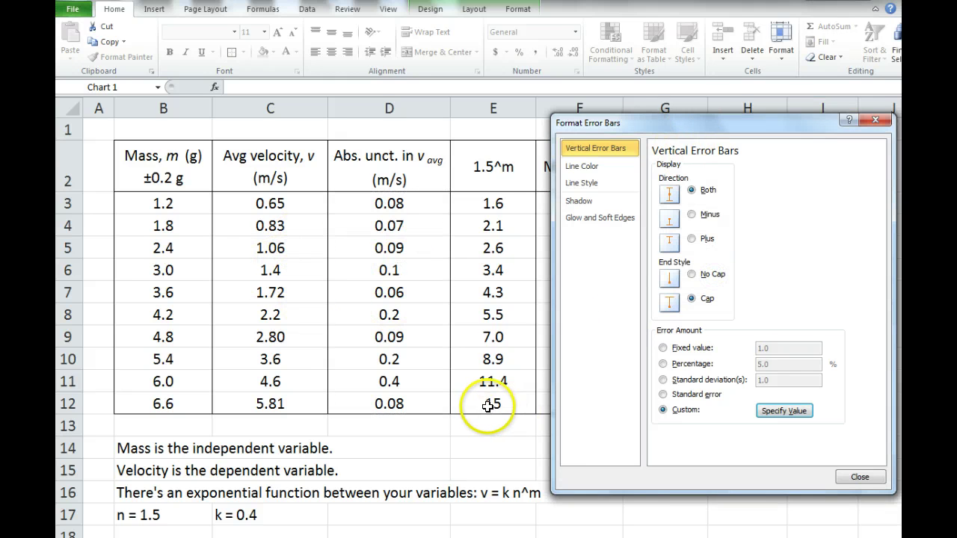
click(859, 478)
Select the chart's horizontal error bars and set their error amount to Custom.
scroll(747, 444, down, 4)
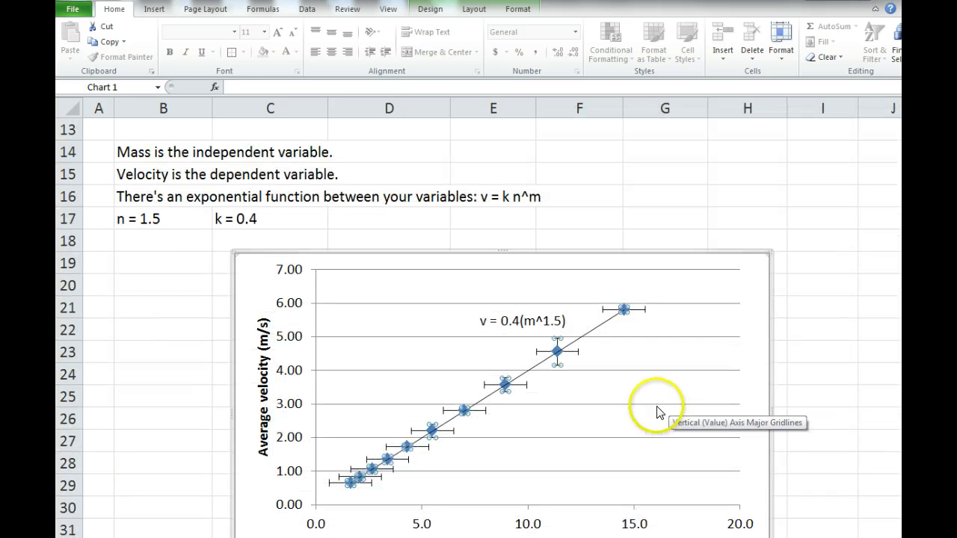
click(575, 353)
double_click(576, 353)
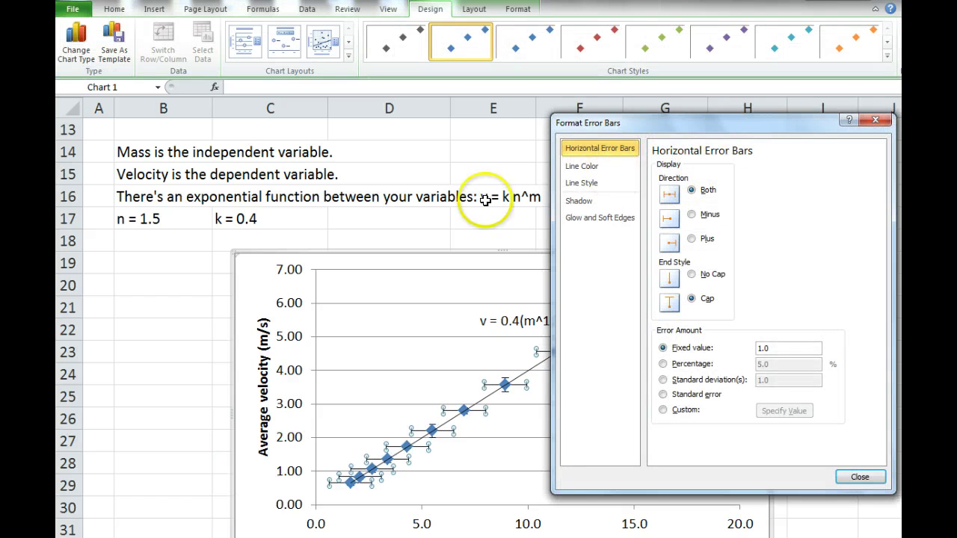
drag(686, 126, 200, 131)
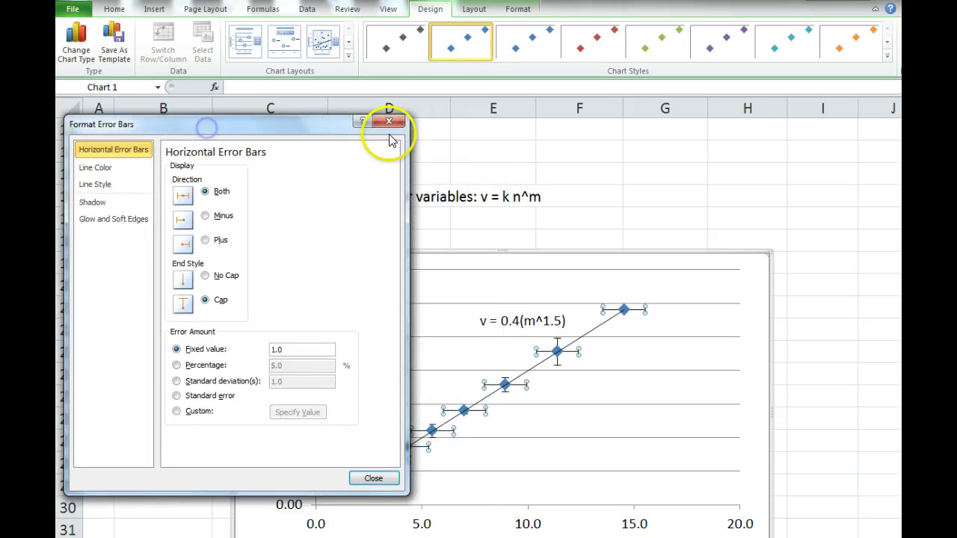
click(187, 416)
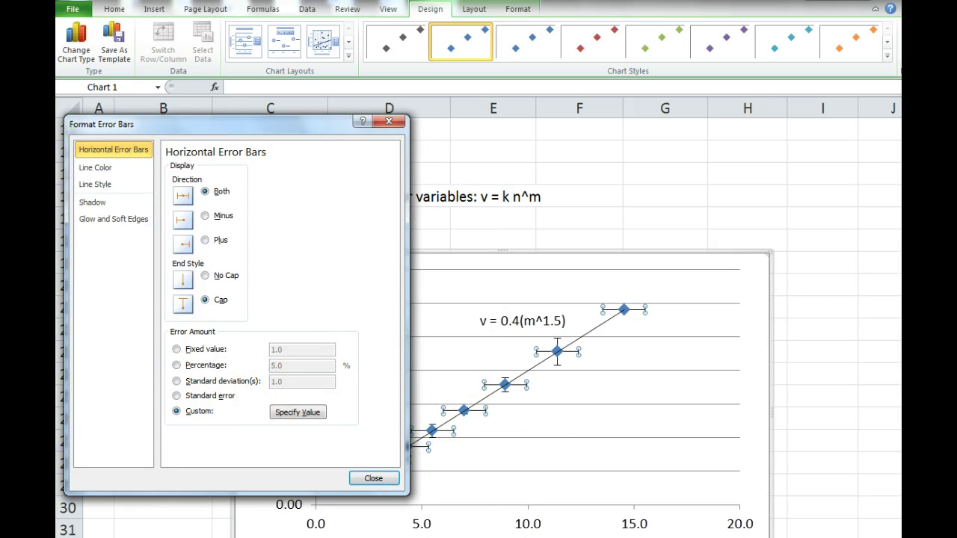
click(355, 479)
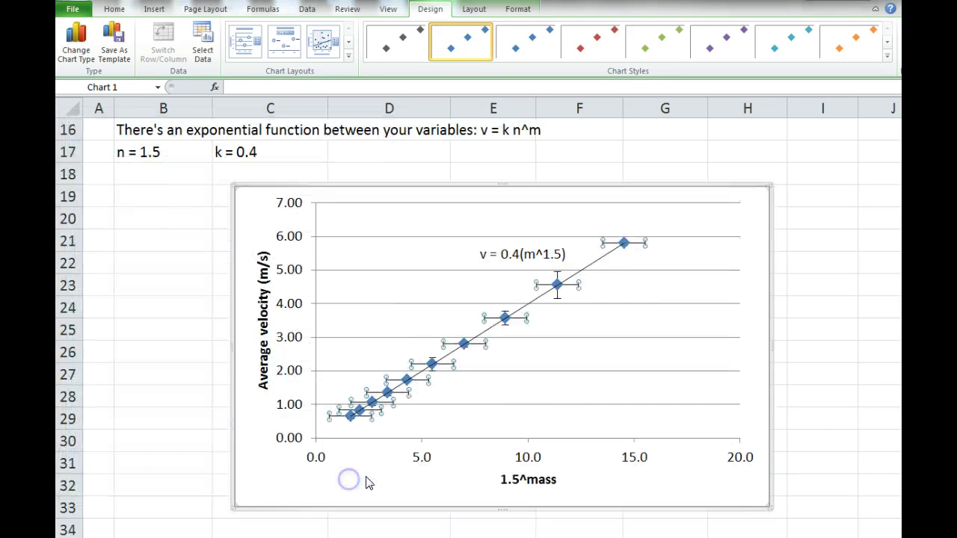
Use the 1.5^m uncertainties in H3 to H12 as both the positive and negative custom error values of the horizontal error bars.
double_click(526, 319)
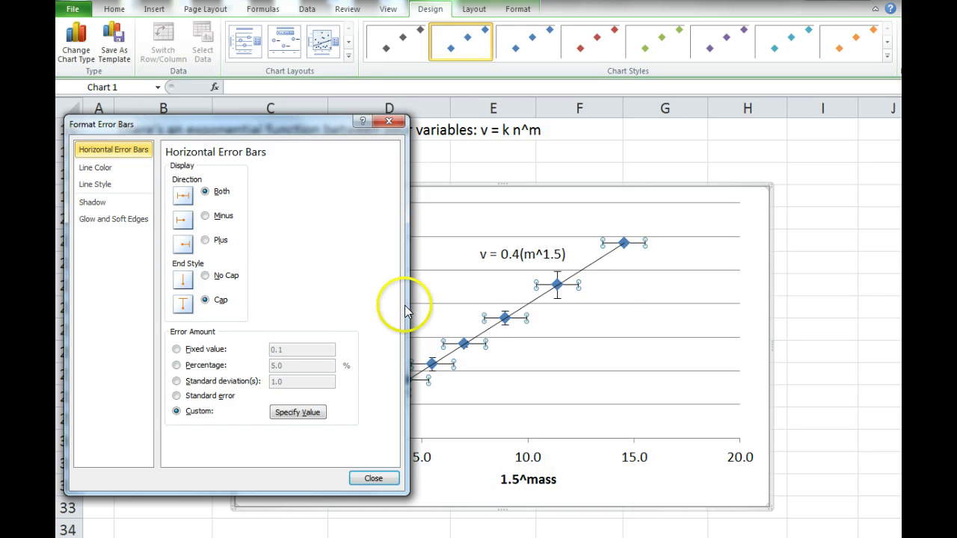
click(290, 414)
drag(692, 200, 286, 202)
scroll(519, 212, up, 4)
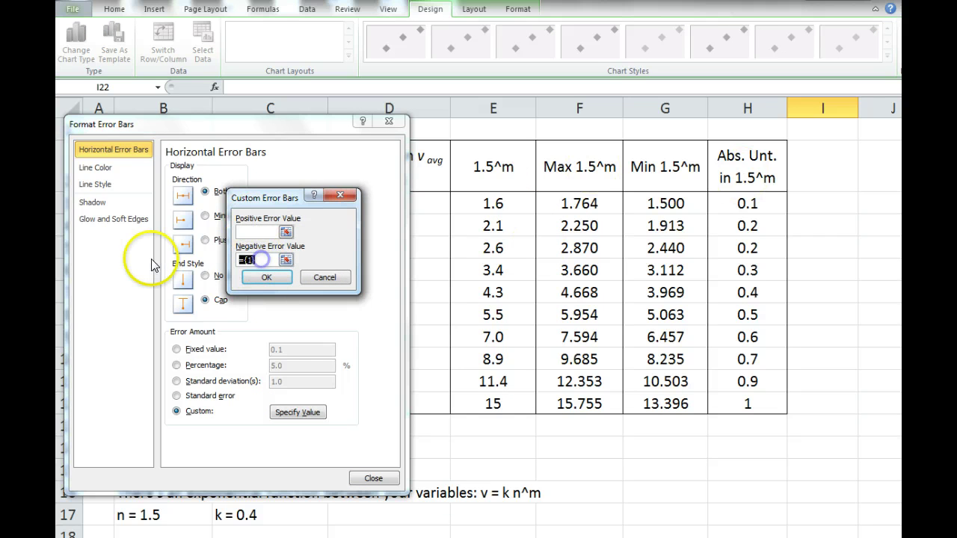
click(243, 229)
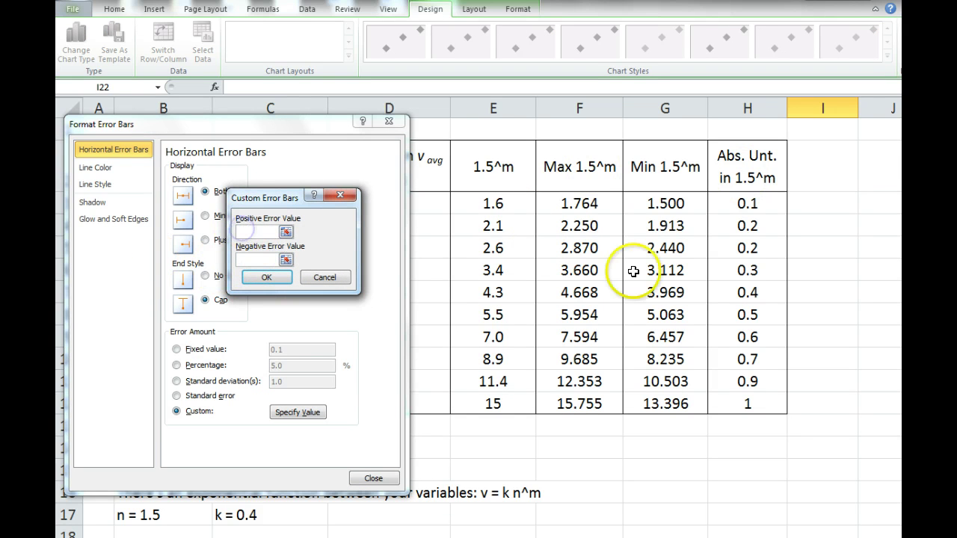
drag(748, 203, 754, 403)
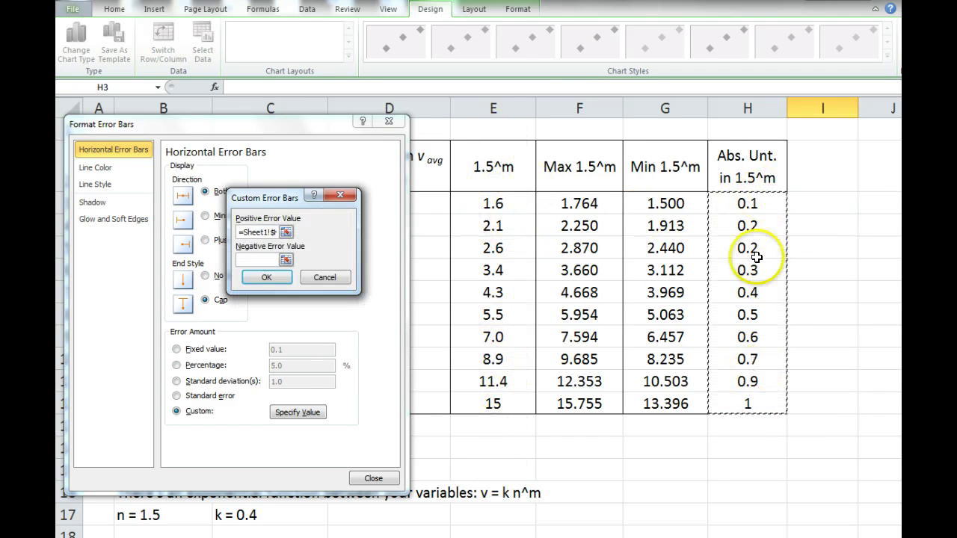
click(252, 259)
drag(709, 196, 740, 403)
click(268, 278)
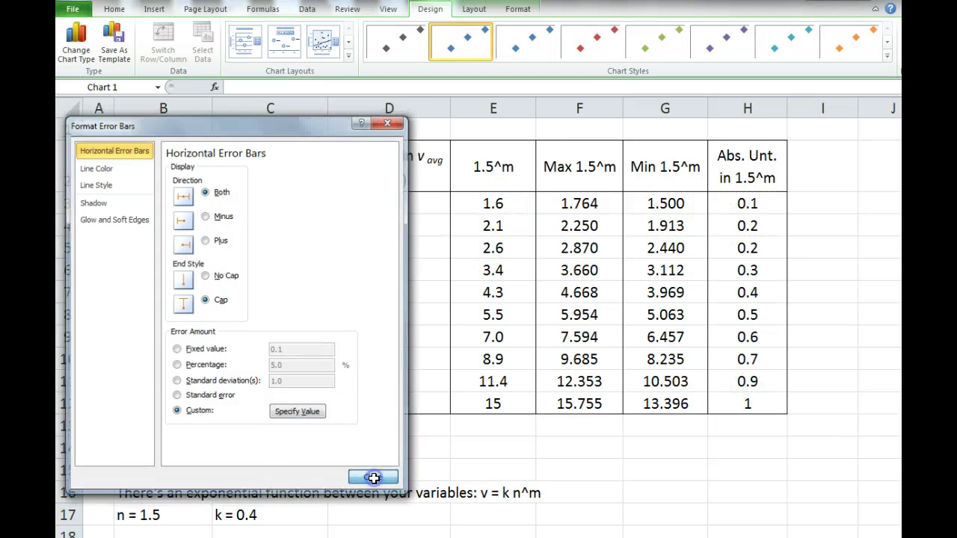
click(373, 478)
scroll(449, 466, down, 6)
scroll(557, 433, up, 1)
key(alt+space)
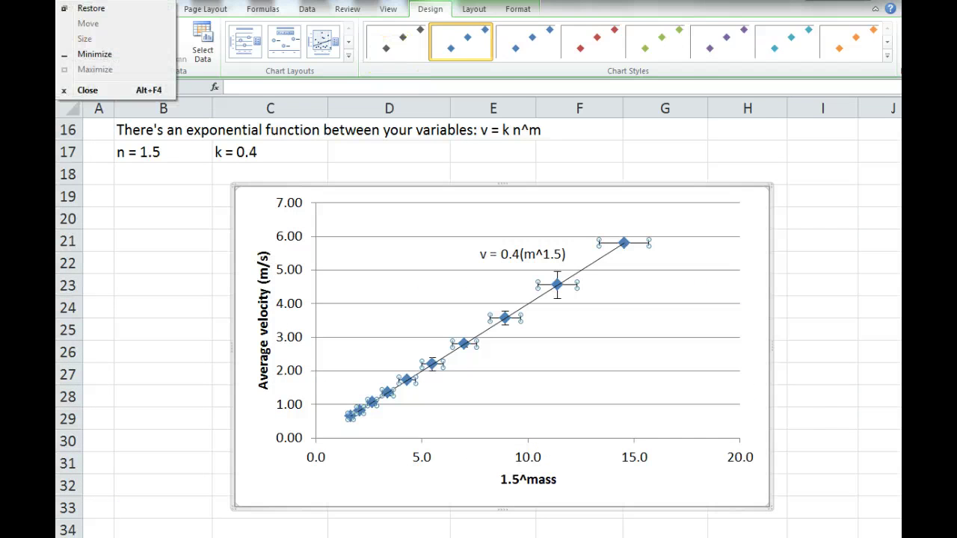
click(141, 197)
Move the equation label v = 0.4(m^1.5) slightly right and up, keeping it above the trendline and clear of the error bars.
click(479, 256)
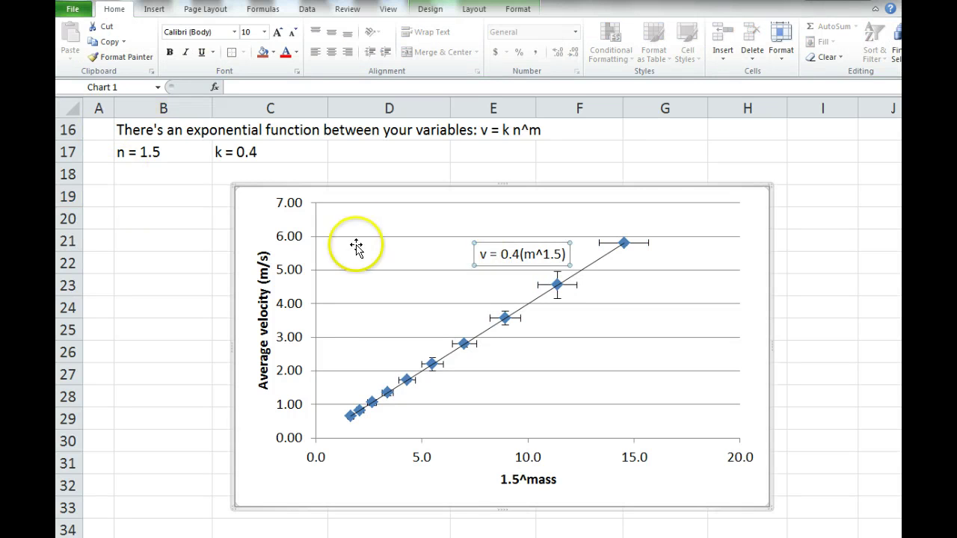
click(490, 324)
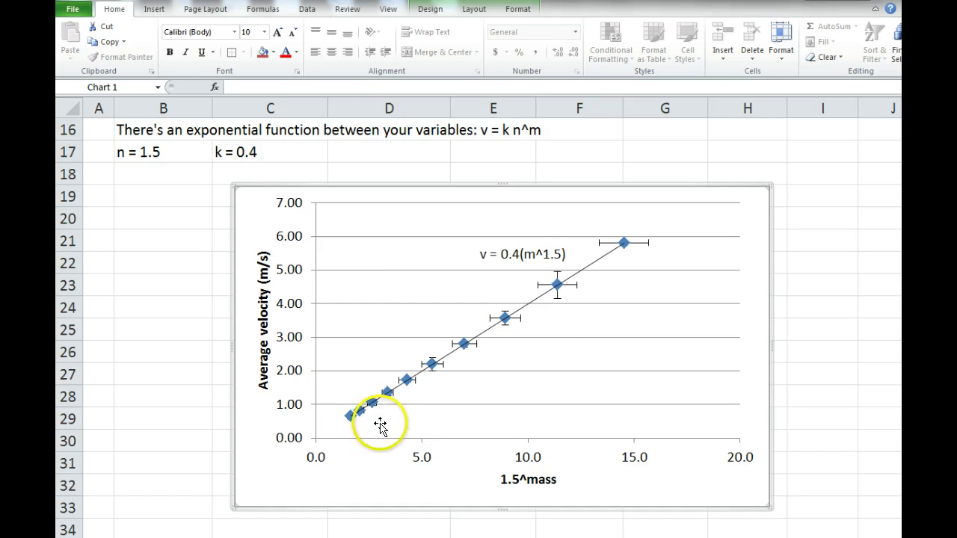
click(559, 254)
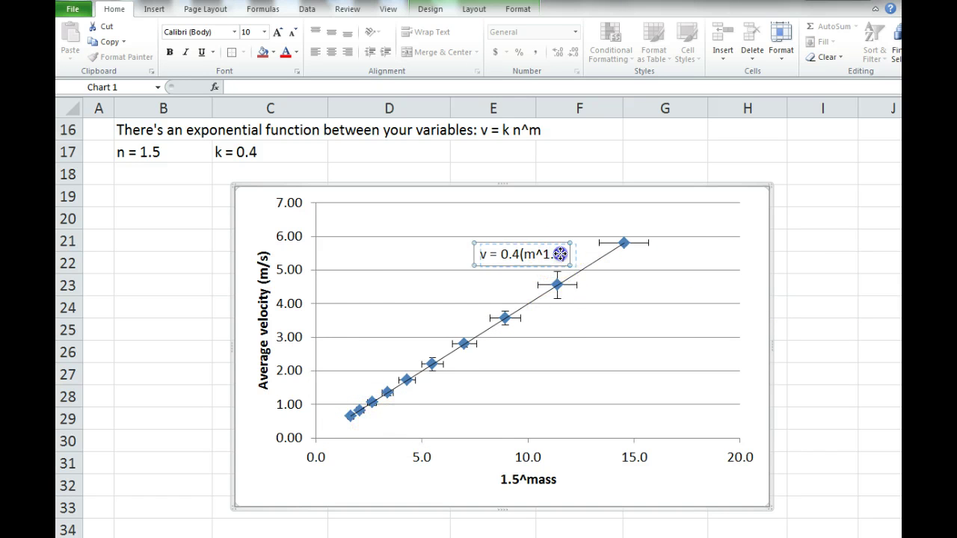
click(792, 225)
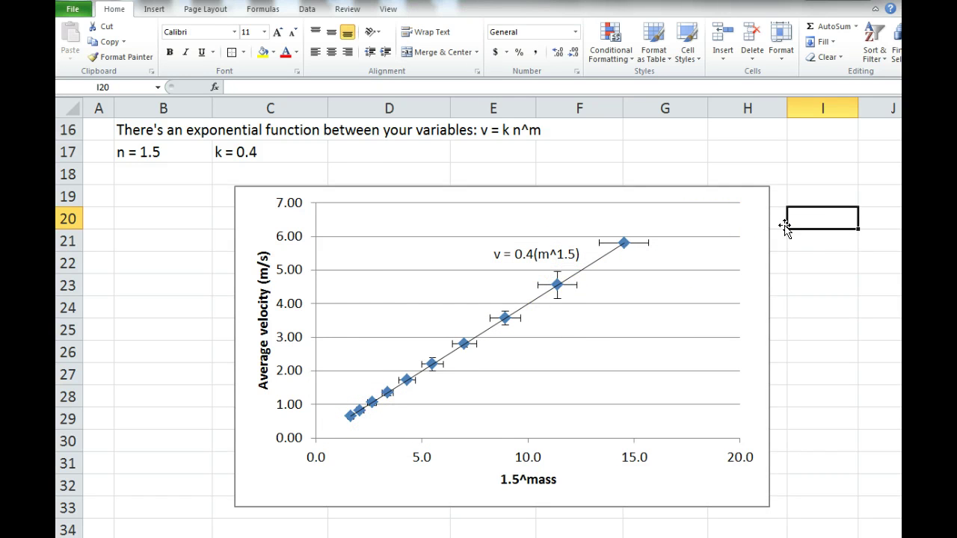
click(562, 256)
click(822, 282)
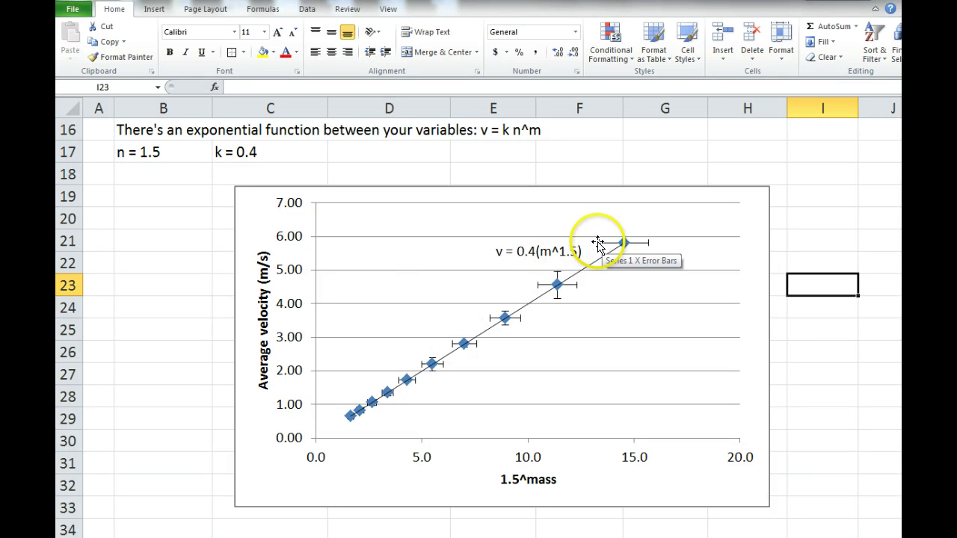
click(347, 418)
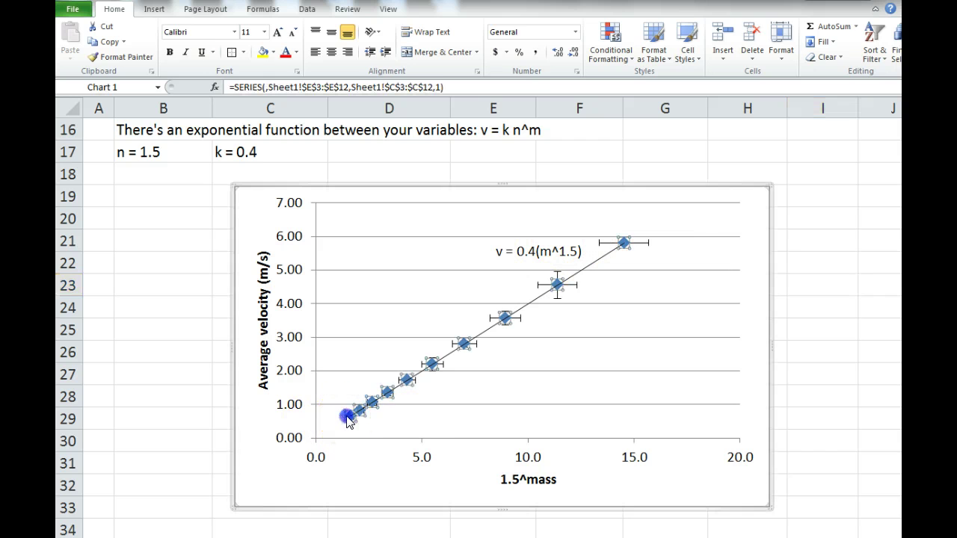
double_click(349, 418)
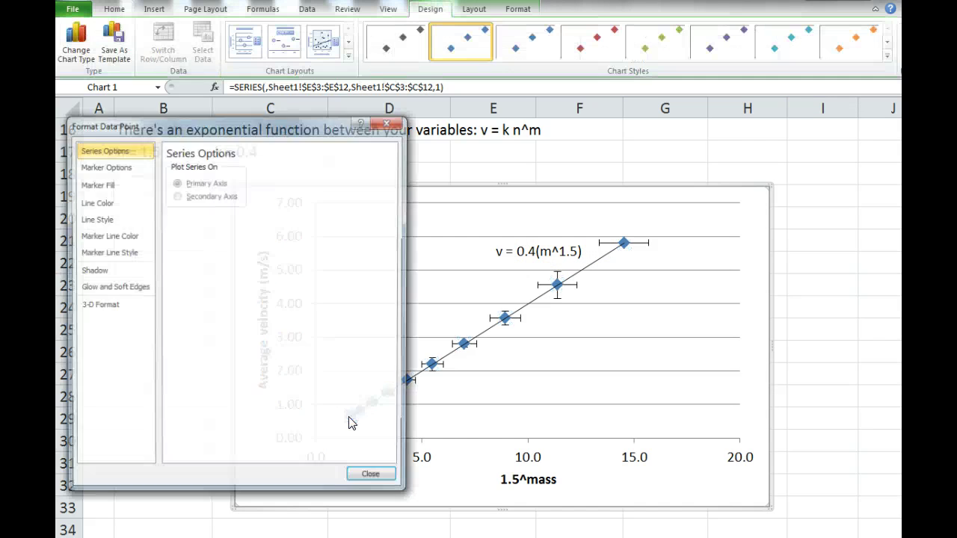
click(371, 478)
click(444, 435)
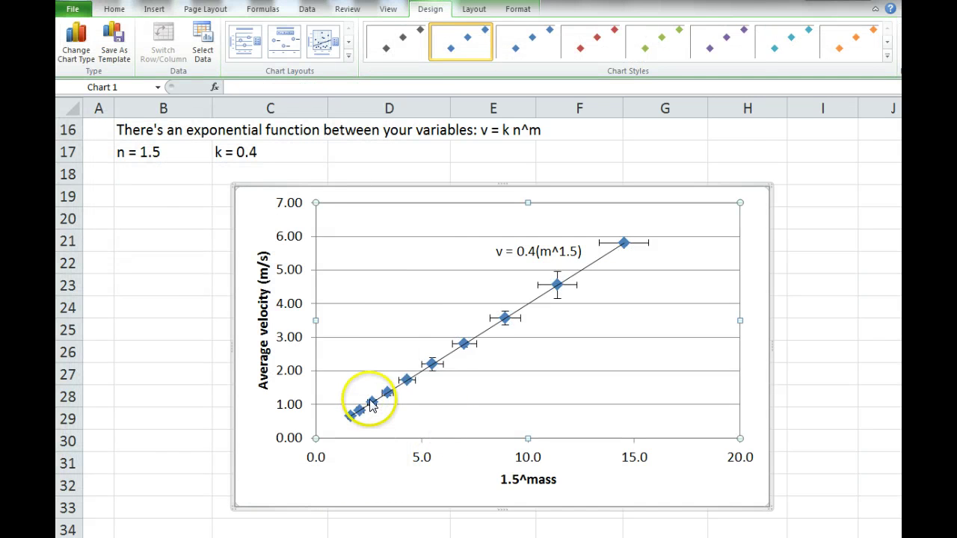
Format the data series with built-in diamond markers reduced to size 3.
double_click(357, 401)
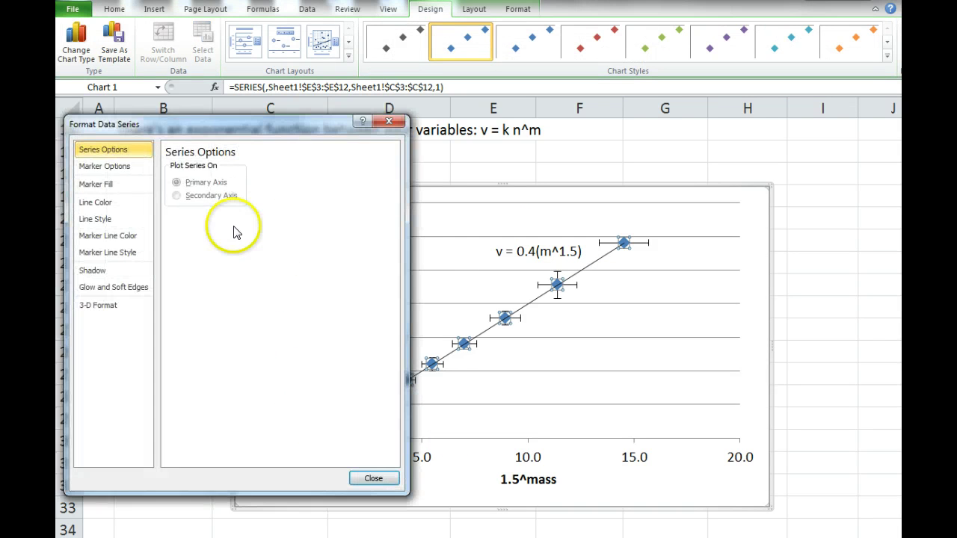
click(110, 167)
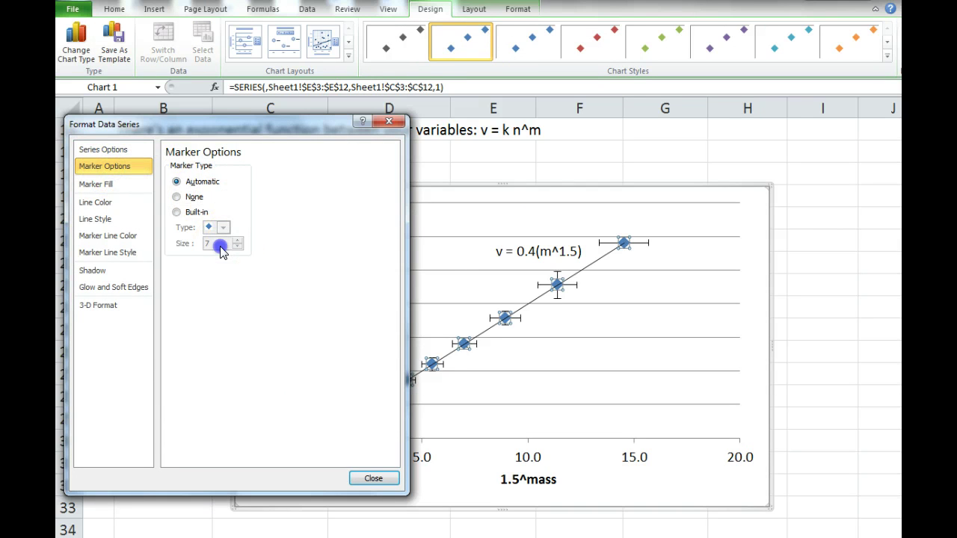
click(177, 213)
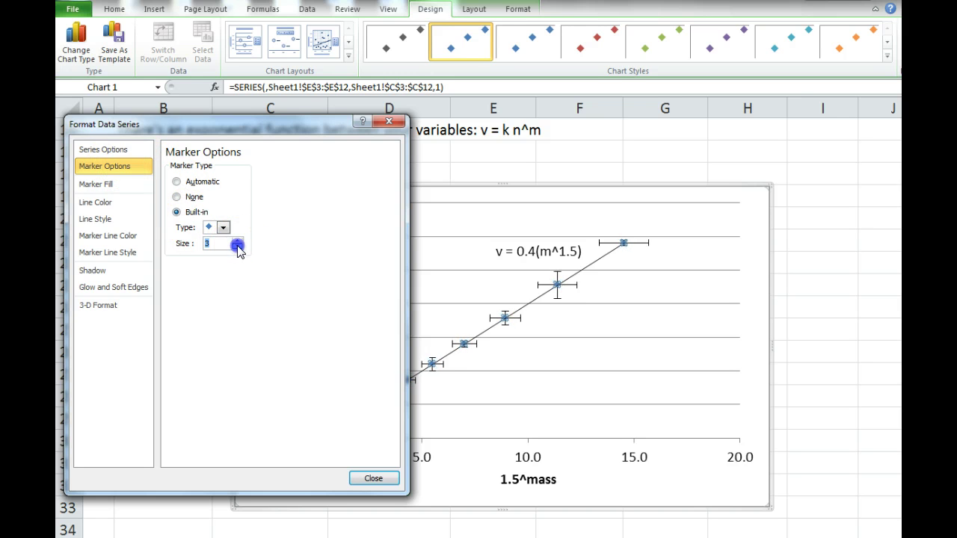
click(373, 479)
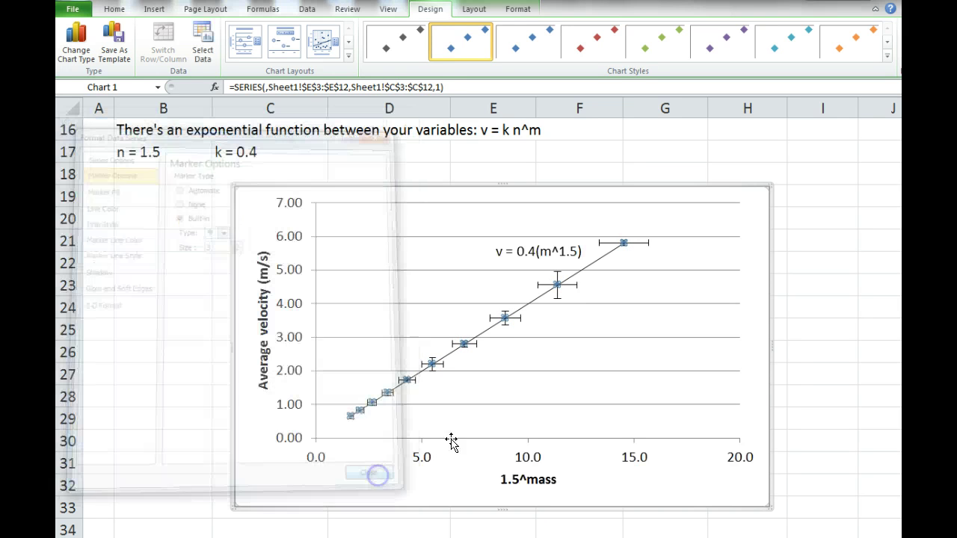
click(459, 423)
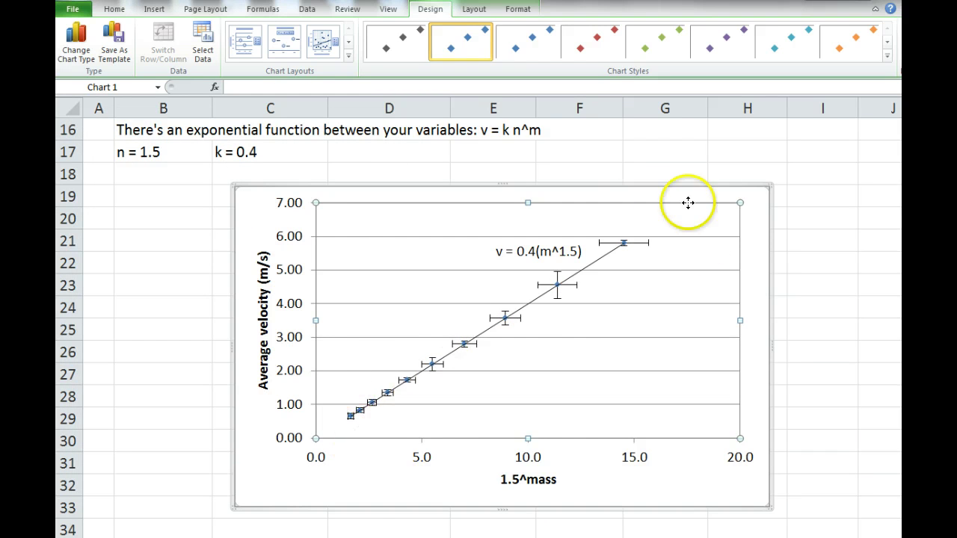
Add a chart title above the plot of average velocity against 1.5^mass.
click(291, 467)
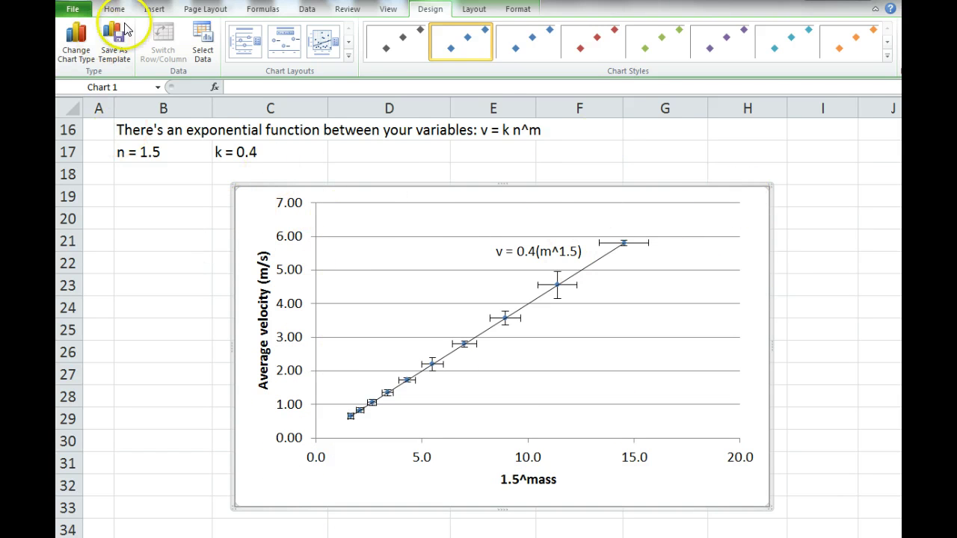
click(146, 9)
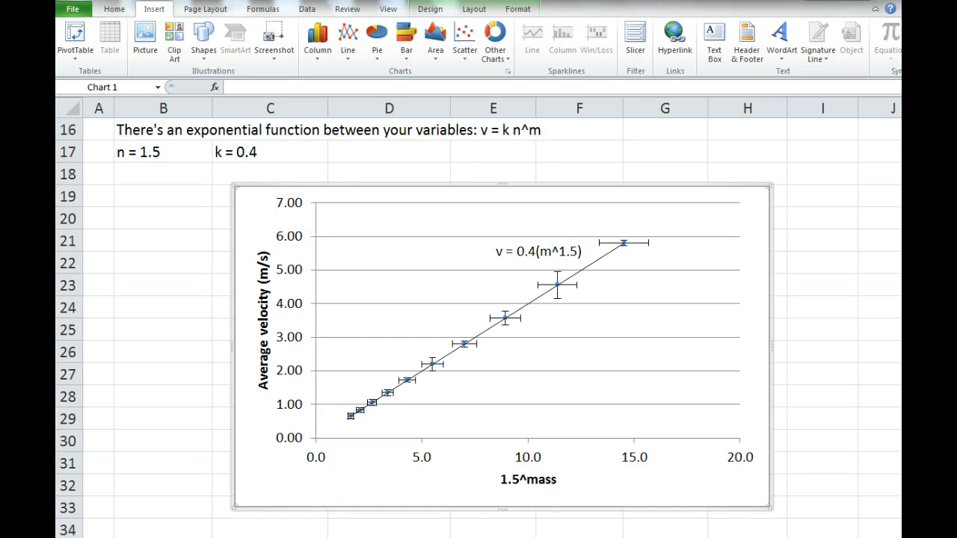
click(474, 9)
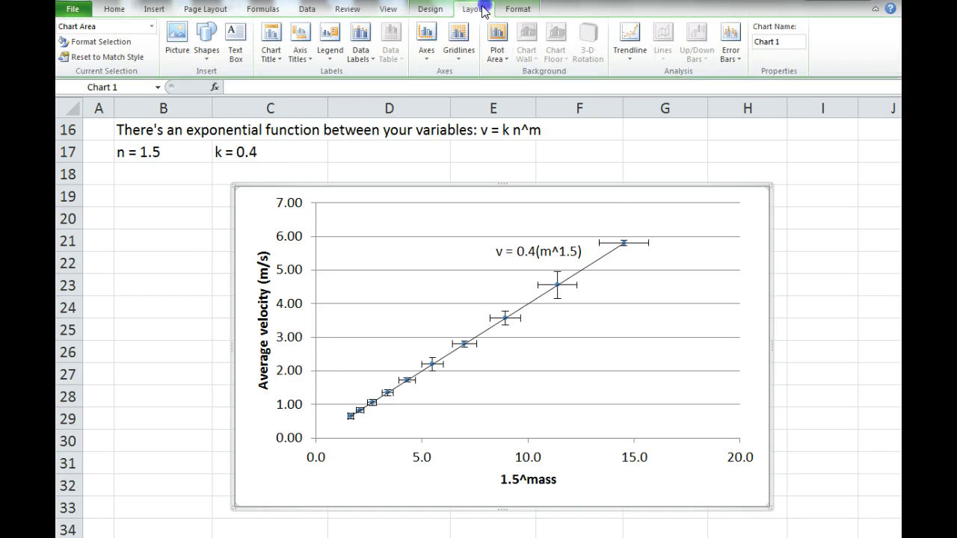
click(272, 58)
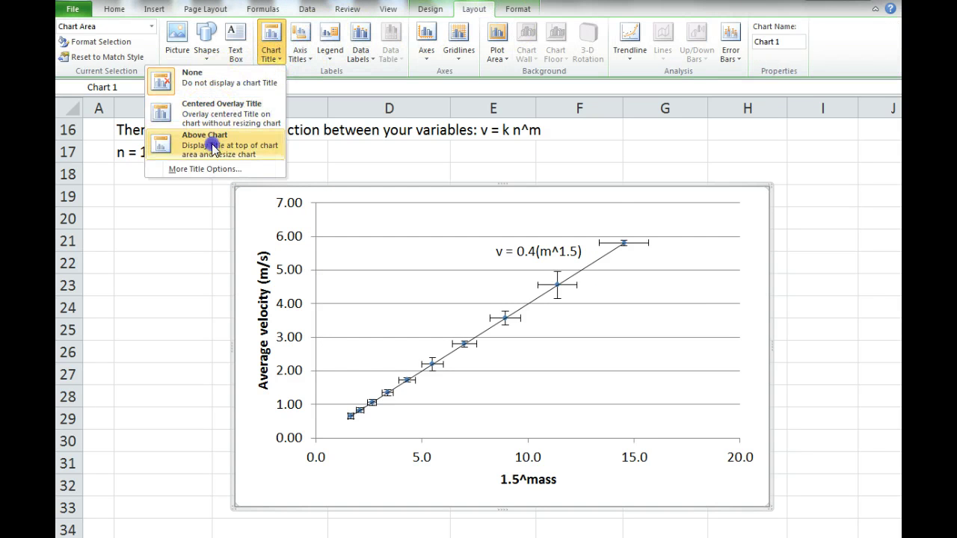
click(224, 139)
Replace the placeholder chart title with "Graph 5: Linearized Data".
triple_click(493, 215)
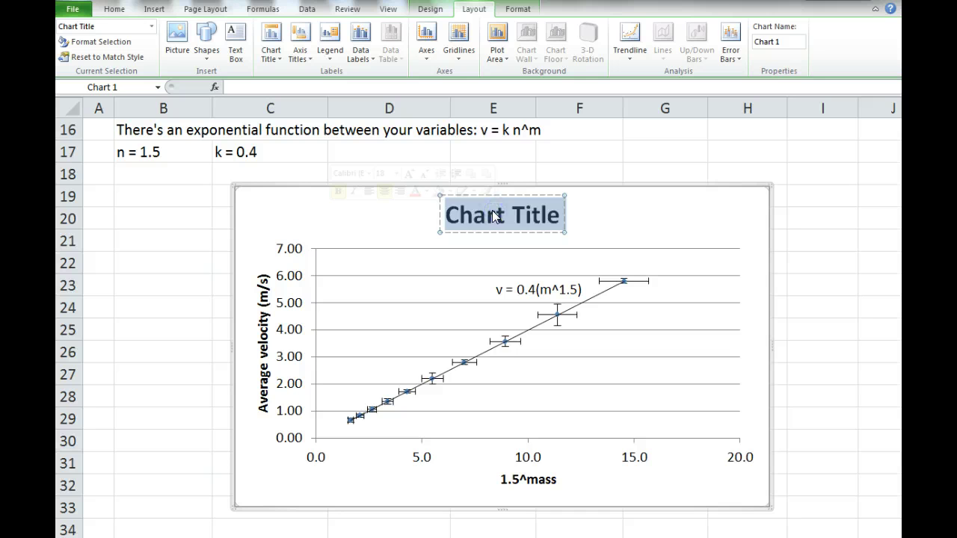
text(Graph 5:)
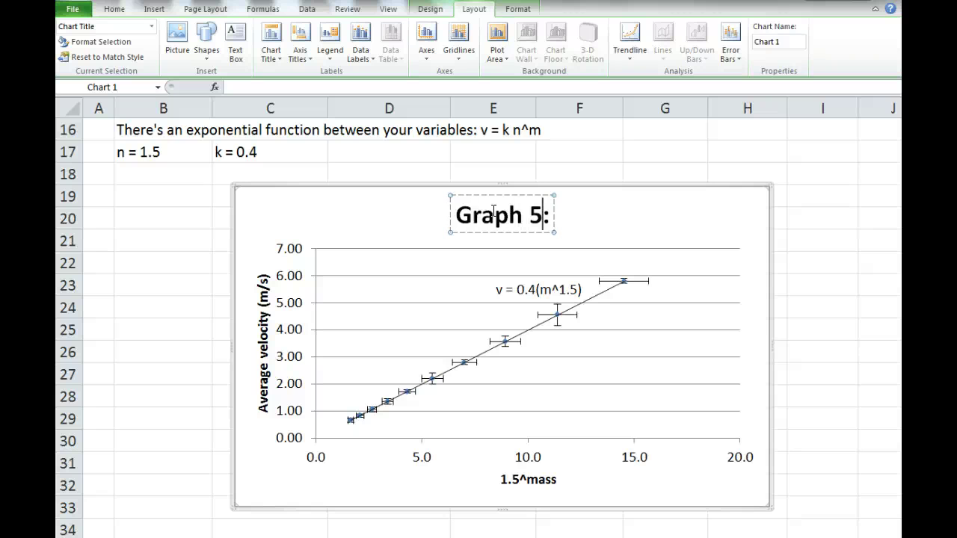
text(A)
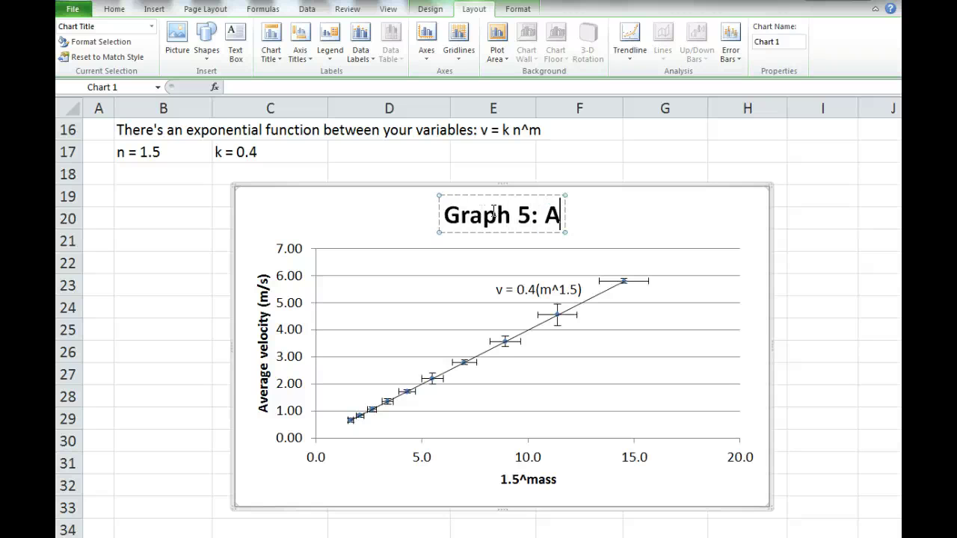
text(verage veloc)
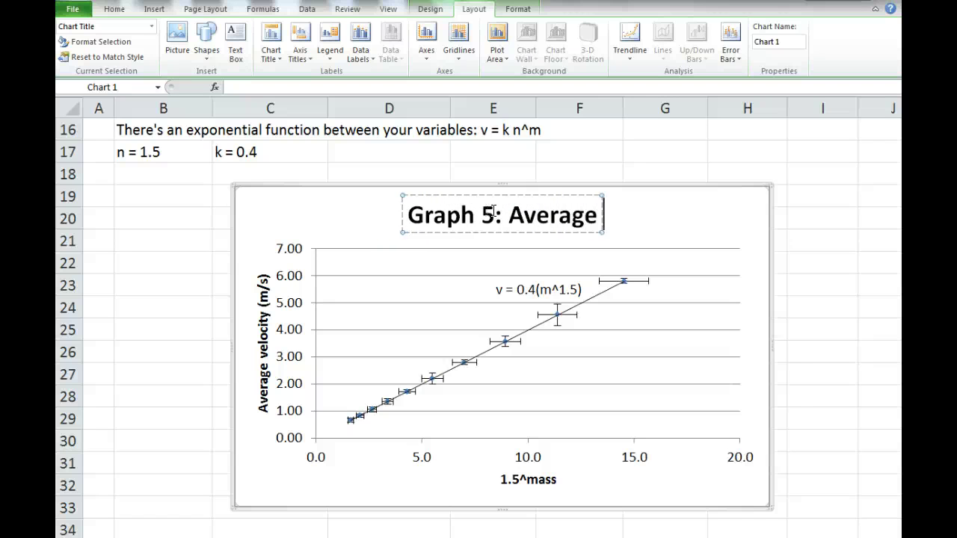
key(ctrl+shift+Left)
key(ctrl+shift+Left)
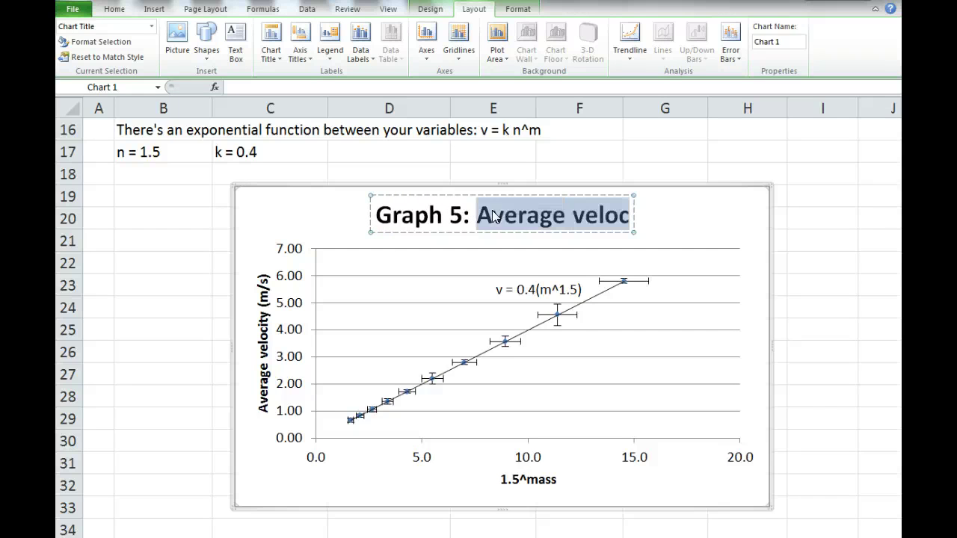
text(Linear)
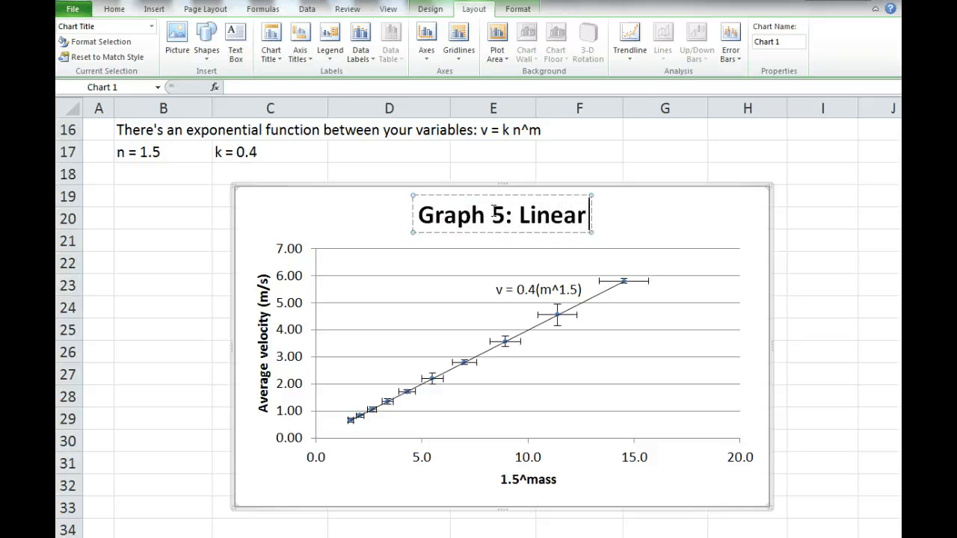
text(ized Data)
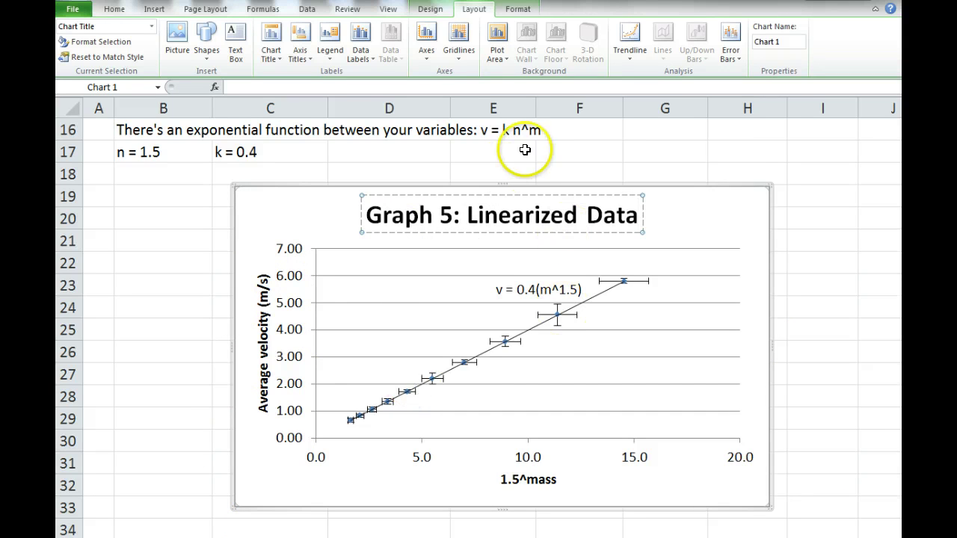
click(469, 215)
text(Fina;l)
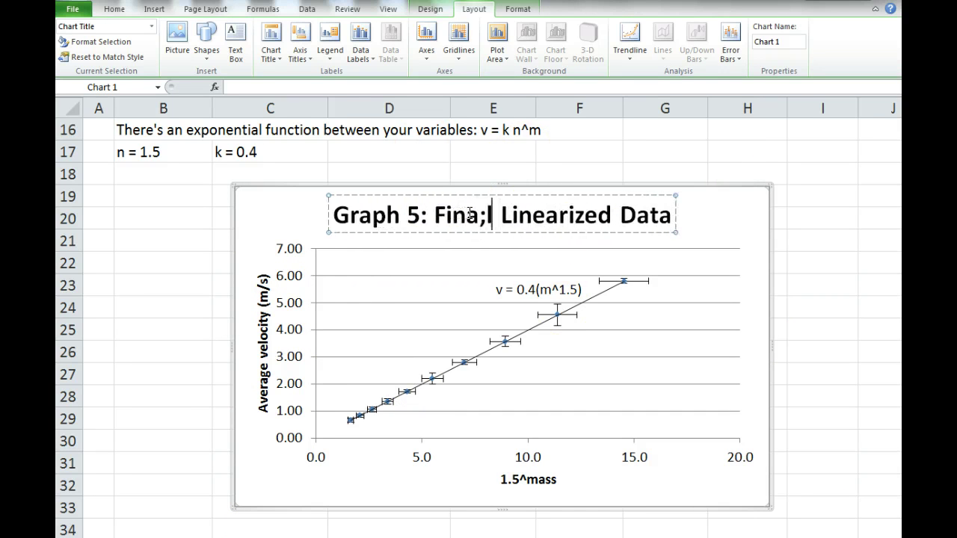
key(BackSpace)
key(BackSpace)
text(l)
key(BackSpace)
key(BackSpace)
key(BackSpace)
key(BackSpace)
key(BackSpace)
click(667, 192)
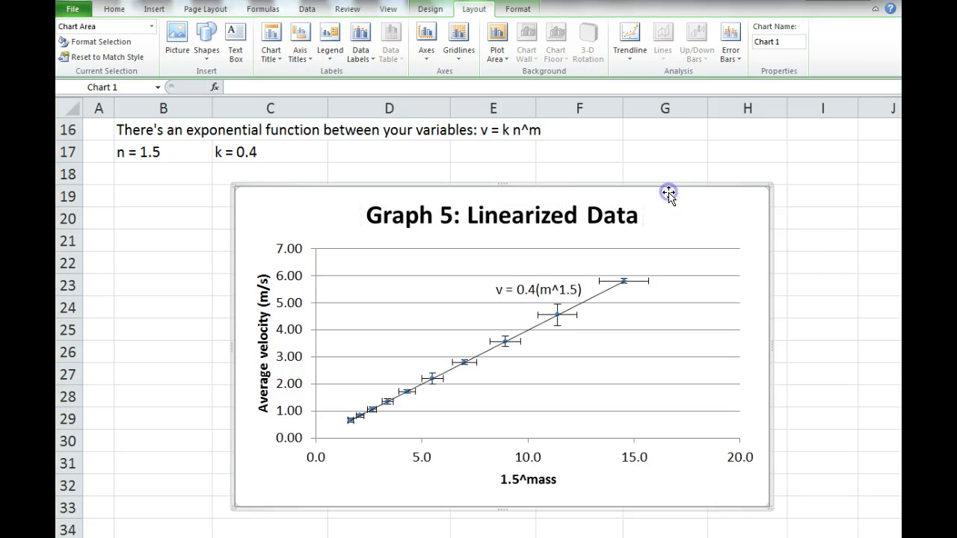
click(798, 262)
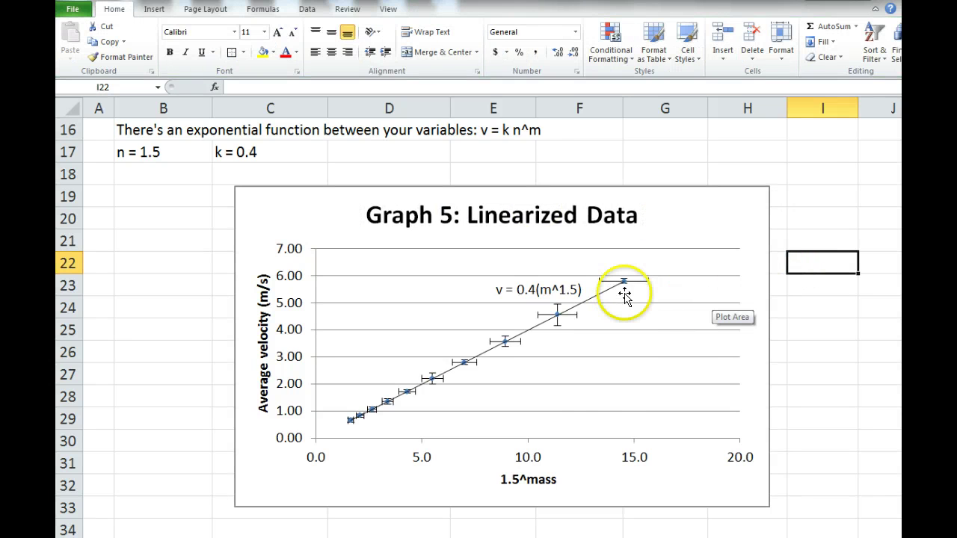
Review the data table's mass values, maximum and minimum 1.5^m columns, and absolute uncertainties in 1.5^m.
scroll(254, 498, up, 5)
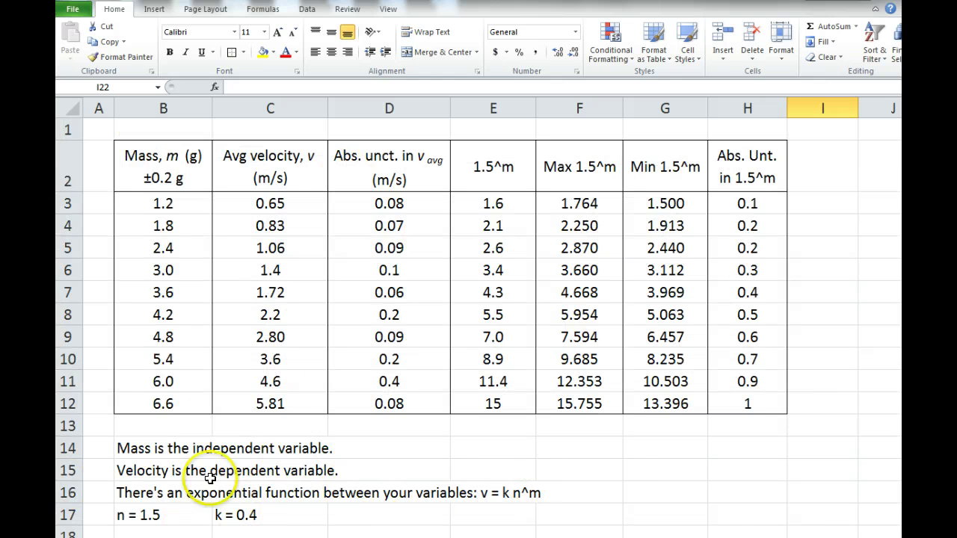
drag(180, 220, 168, 412)
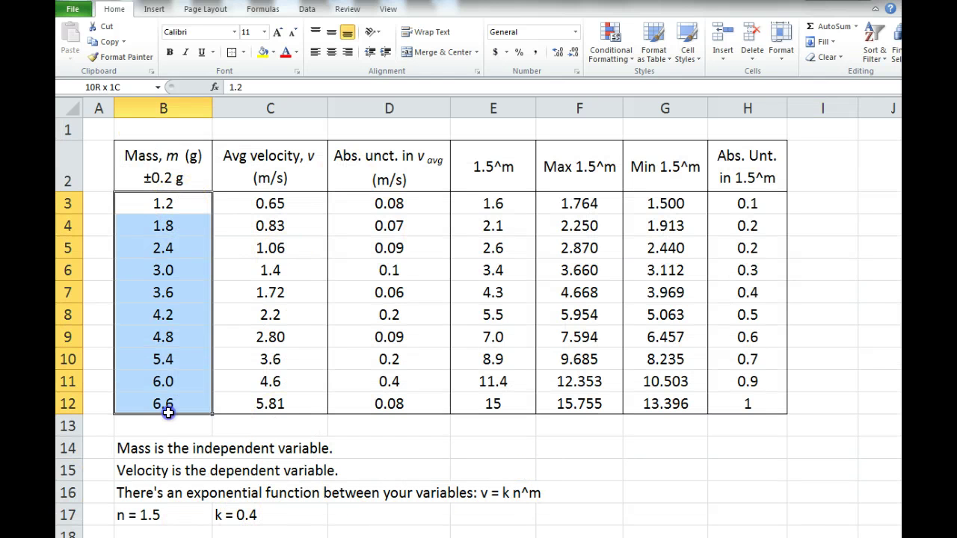
click(176, 204)
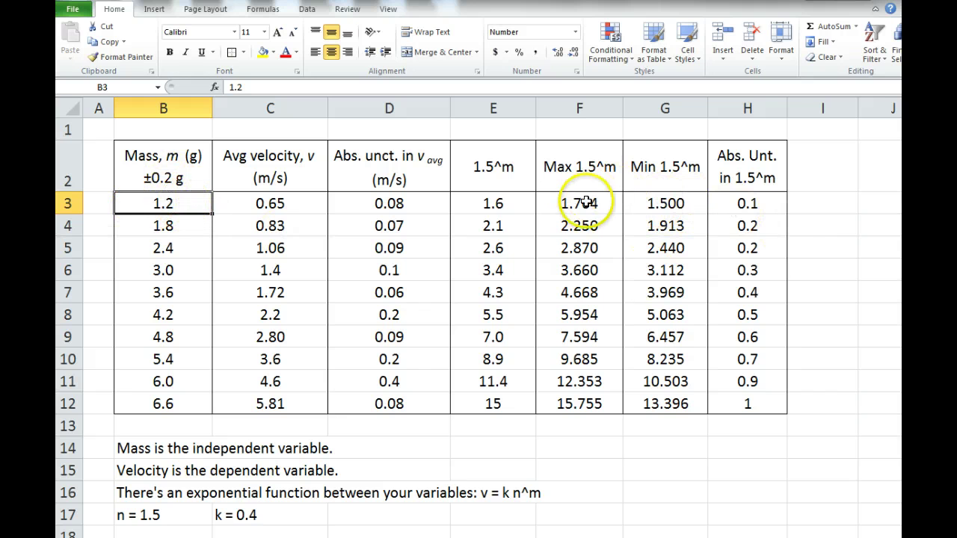
drag(602, 202, 647, 394)
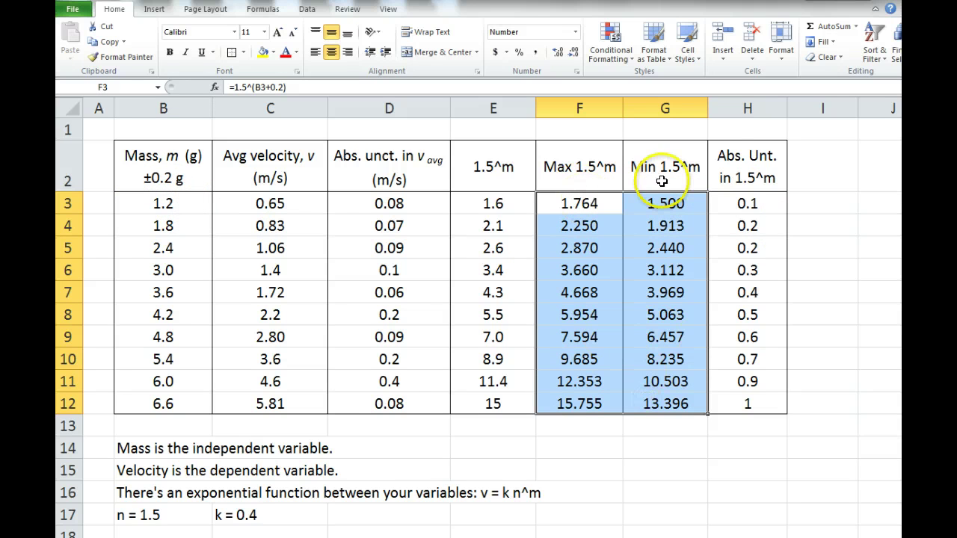
drag(748, 203, 751, 383)
click(826, 382)
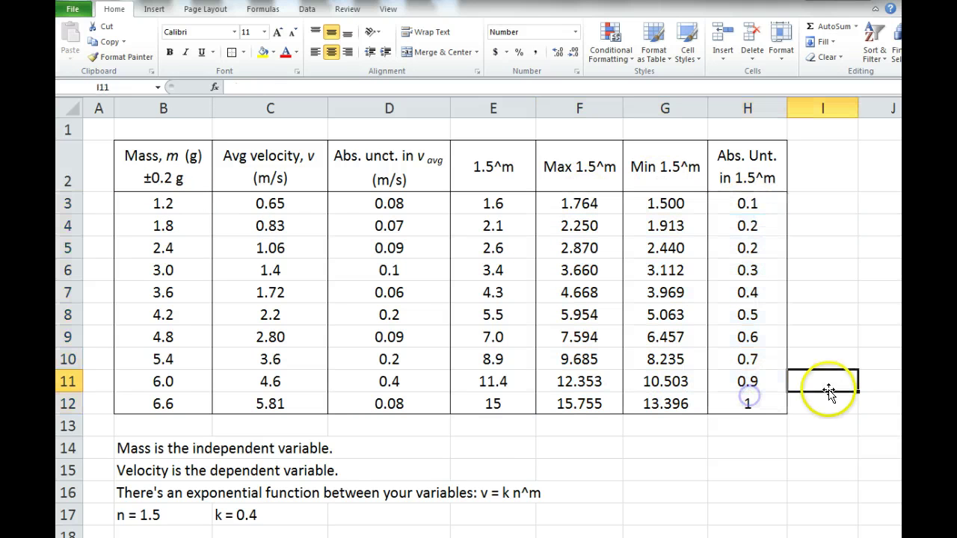